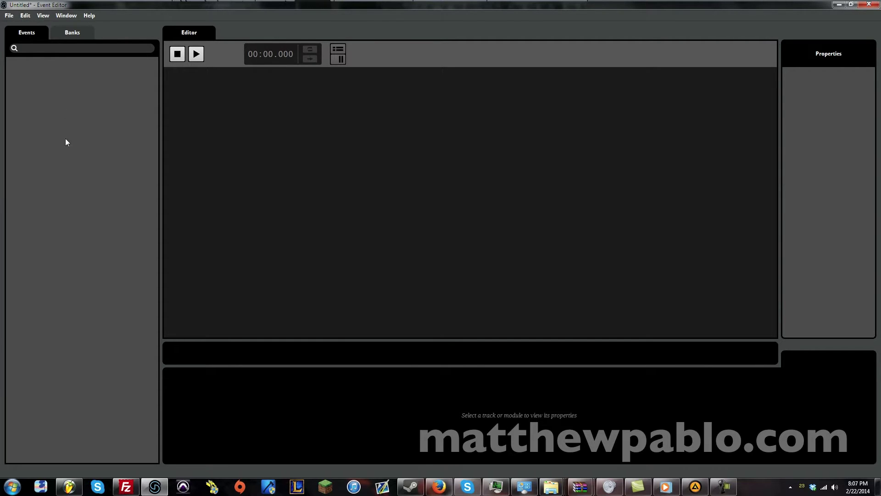
- Create a new event named Tutorial
{"action": "right_click", "coordinate": [98, 85]}
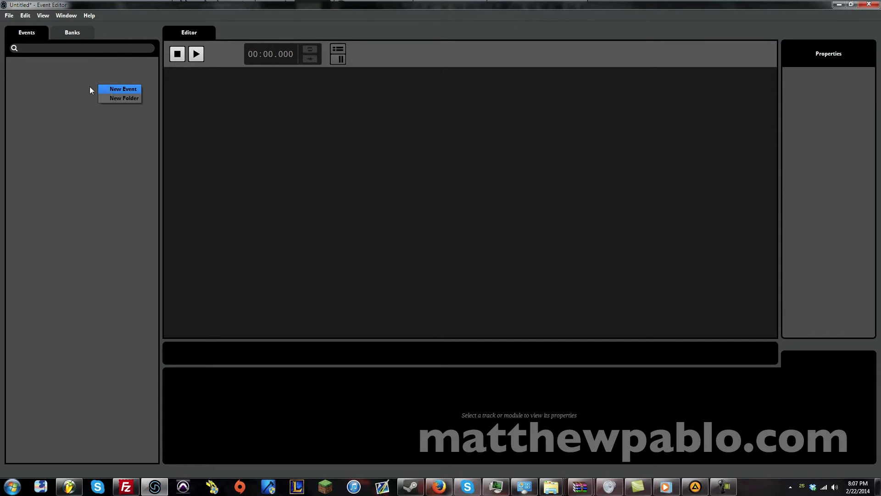
{"action": "left_click", "coordinate": [370, 137]}
{"action": "right_click", "coordinate": [112, 83]}
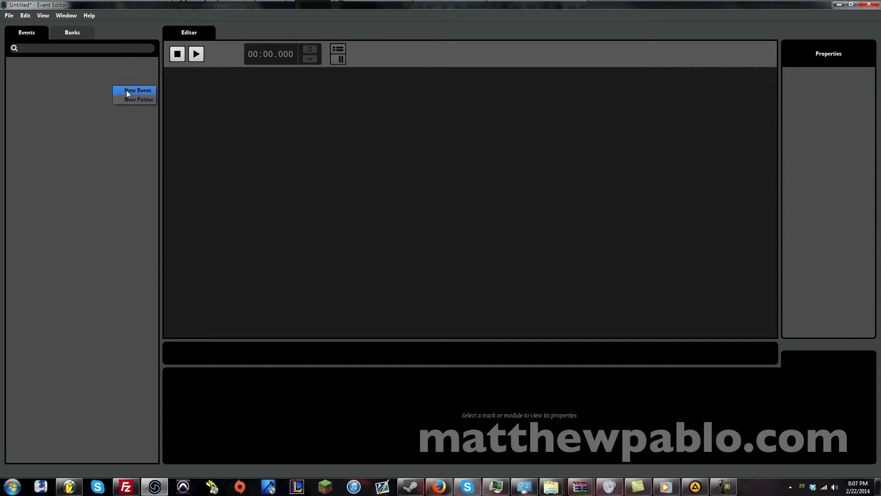
{"action": "left_click", "coordinate": [129, 92]}
{"action": "type", "text": "Tu"}
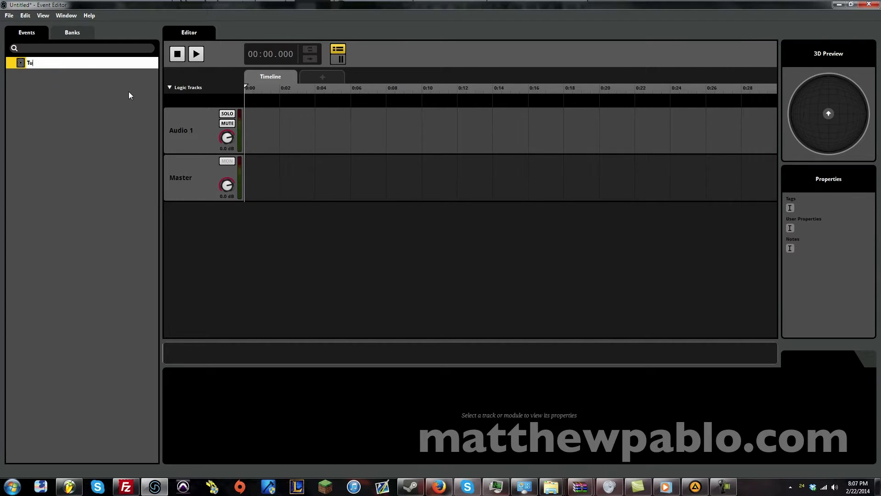
{"action": "type", "text": "torial"}
{"action": "key", "text": "Return"}
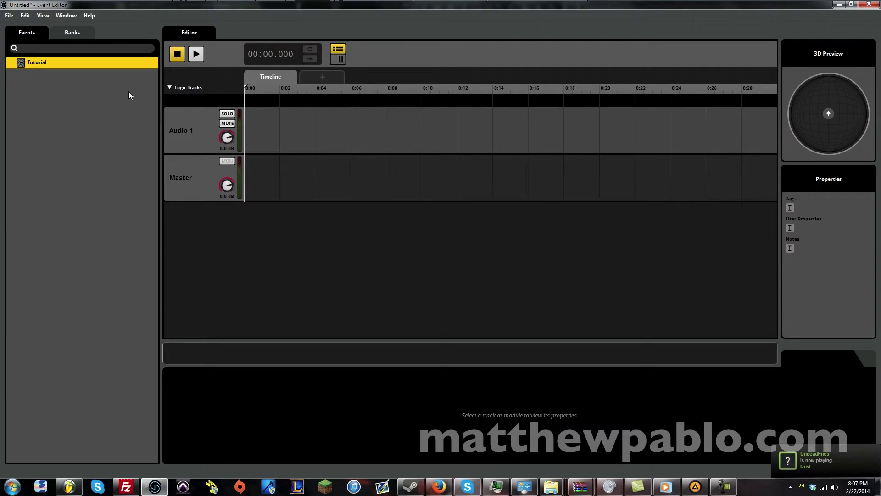
- Examine the Tutorial event's Audio 1 and Master tracks by selecting each in turn
{"action": "left_click", "coordinate": [194, 129]}
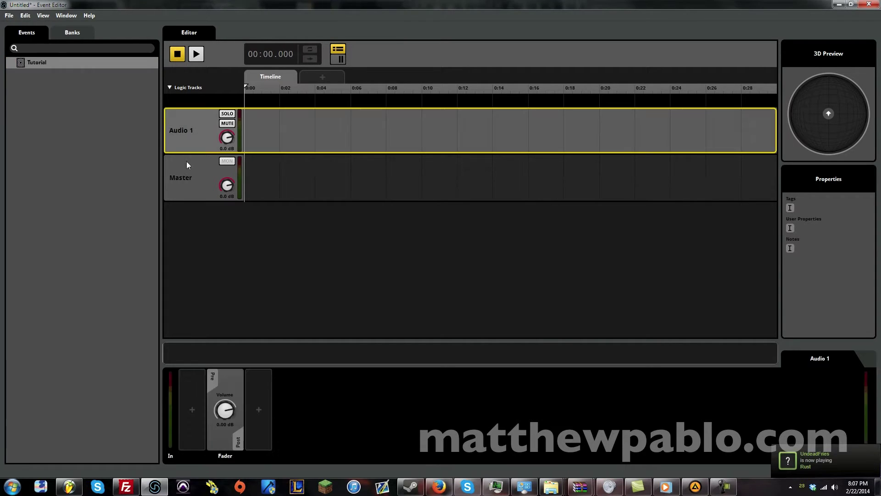
{"action": "left_click", "coordinate": [190, 169]}
{"action": "left_click", "coordinate": [187, 134]}
{"action": "left_click", "coordinate": [189, 161]}
{"action": "left_click", "coordinate": [190, 125]}
- Look through the view and window options, view the Mixer window, and close it
{"action": "left_click", "coordinate": [39, 16]}
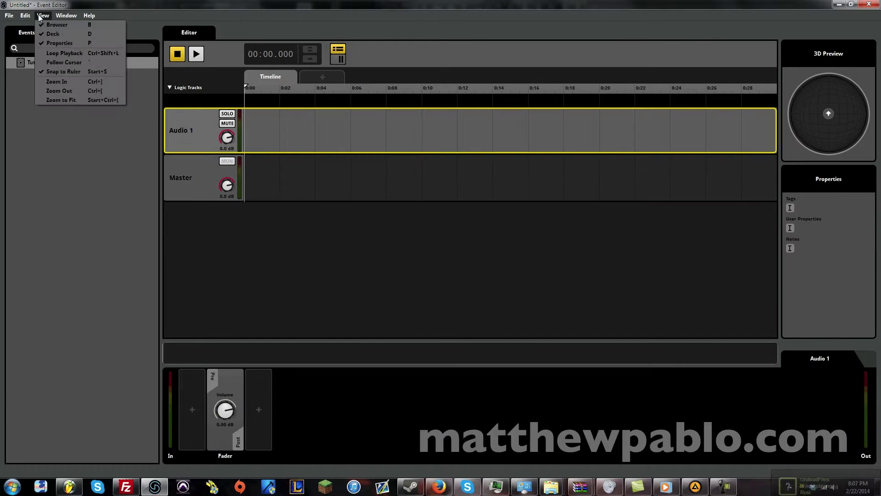
{"action": "mouse_move", "coordinate": [67, 18]}
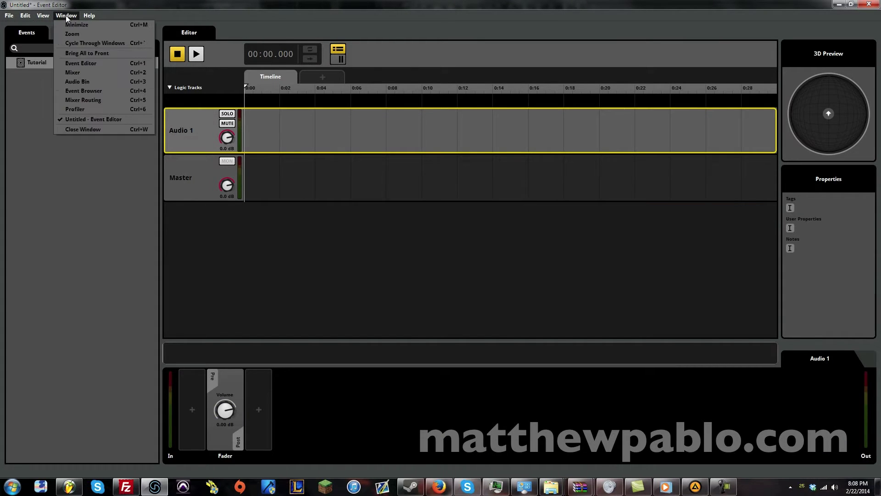
{"action": "left_click", "coordinate": [86, 71]}
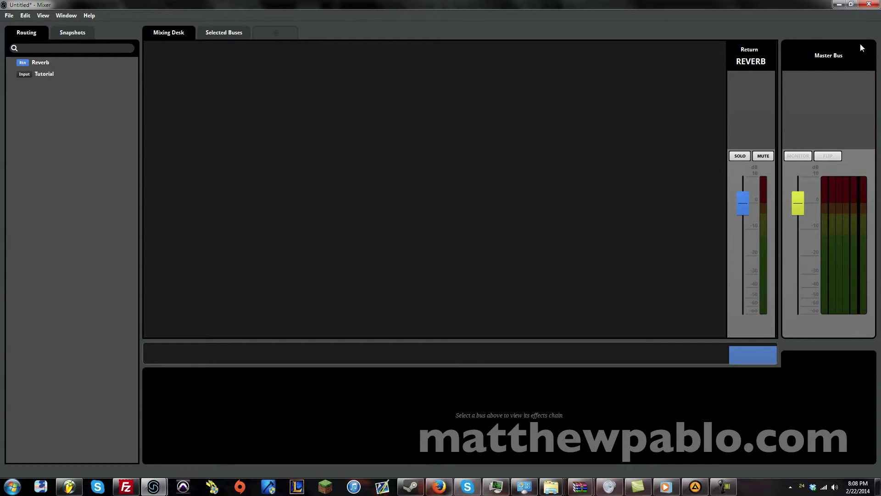
{"action": "left_click", "coordinate": [873, 6]}
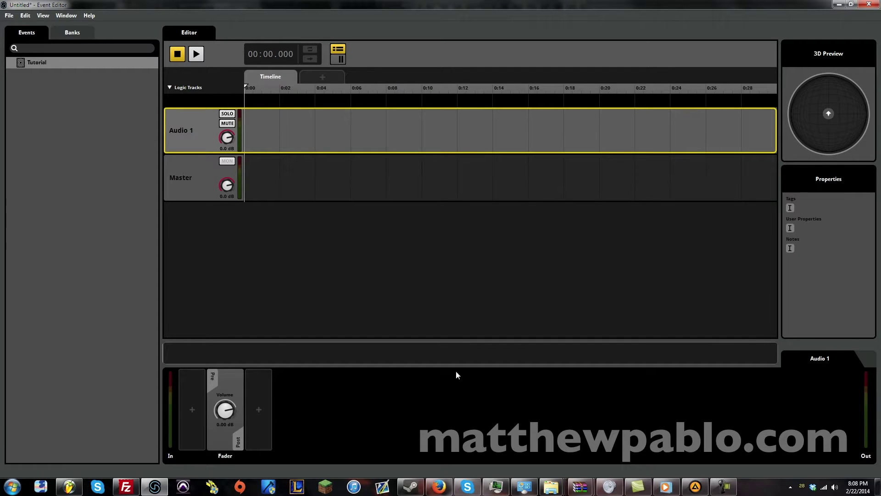
- Switch to the Looped wavs folder and preview Caketown Intro Loop Long 1130.wav, pausing playback after a moment
{"action": "left_click", "coordinate": [553, 487]}
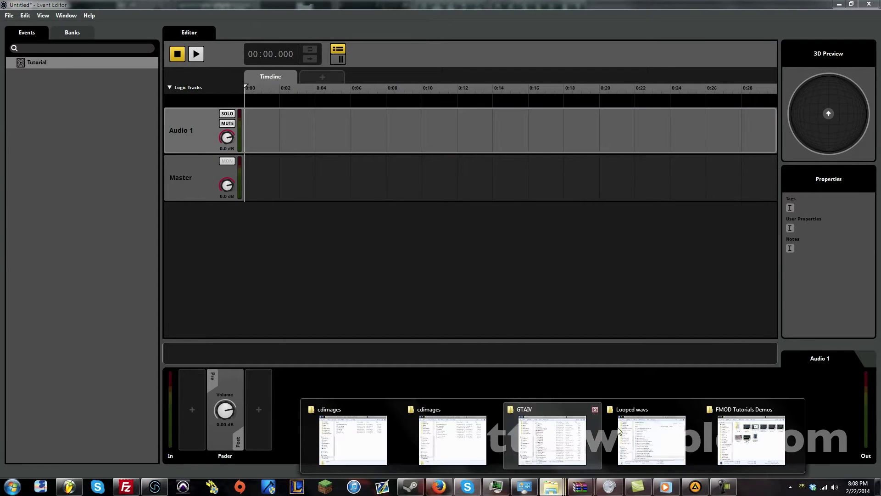
{"action": "left_click", "coordinate": [648, 434]}
{"action": "left_click", "coordinate": [552, 487]}
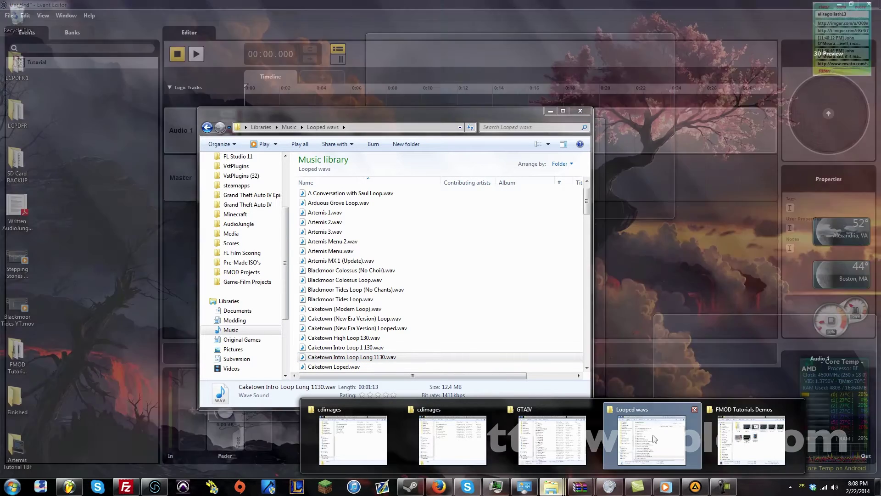
{"action": "left_click", "coordinate": [647, 441]}
{"action": "left_click", "coordinate": [367, 271]}
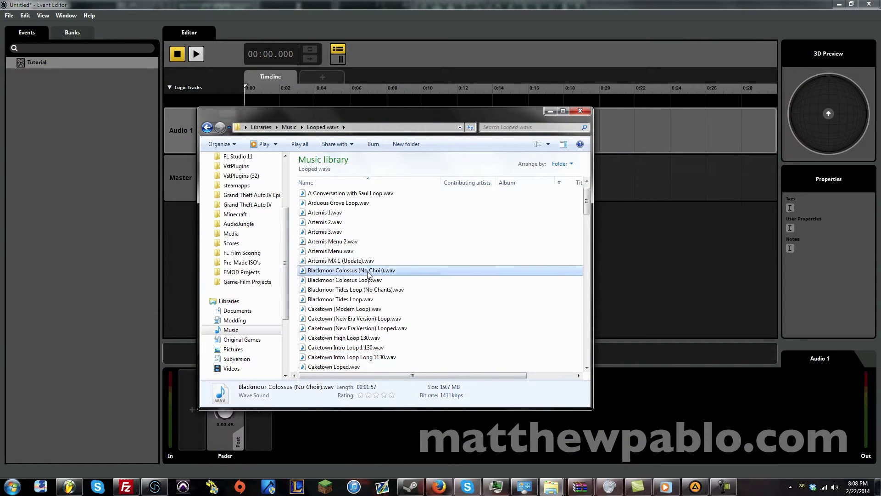
{"action": "scroll", "coordinate": [366, 287], "scroll_direction": "down", "scroll_amount": 1}
{"action": "left_click", "coordinate": [376, 319]}
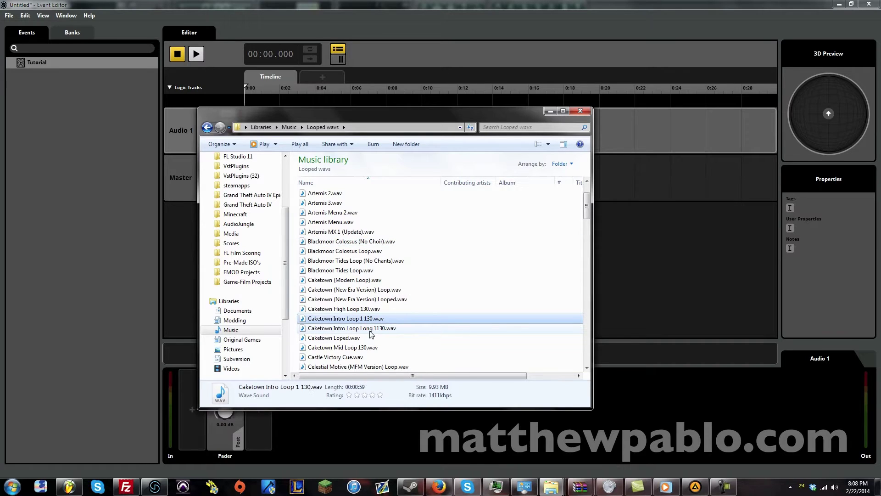
{"action": "double_click", "coordinate": [353, 328]}
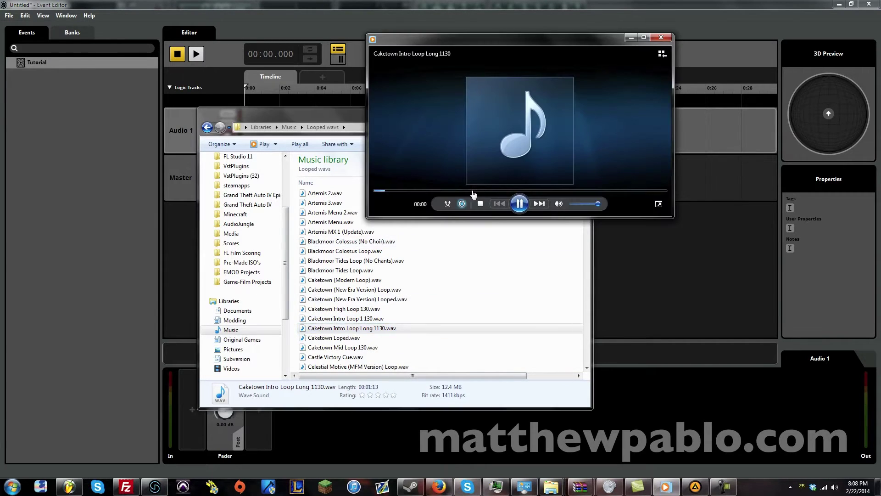
{"action": "left_click", "coordinate": [520, 205]}
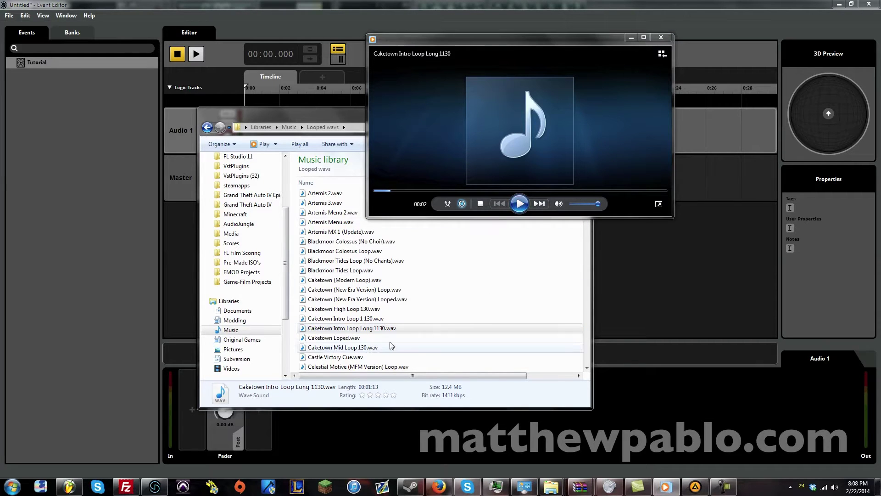
- Add Caketown Intro Loop Long 1130.wav from the Looped wavs folder to the Audio 1 track, starting at 0:00
{"action": "left_click_drag", "start_coordinate": [340, 115], "coordinate": [572, 117]}
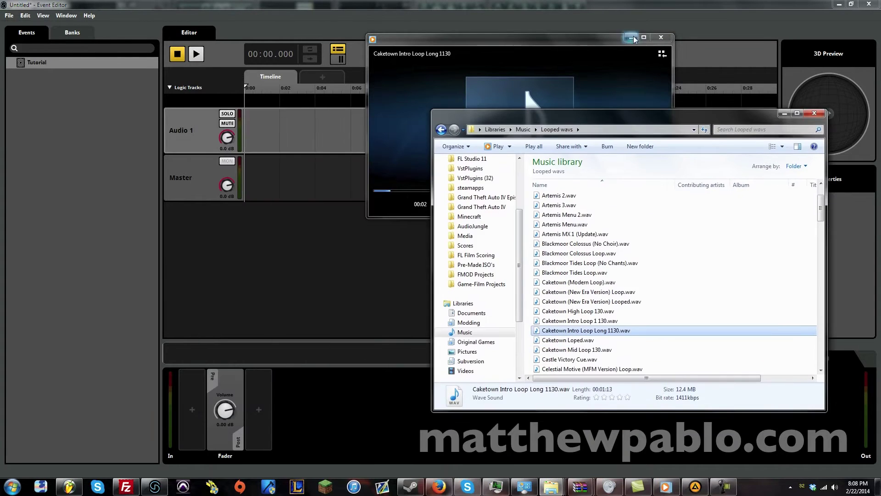
{"action": "left_click_drag", "start_coordinate": [543, 56], "coordinate": [229, 196]}
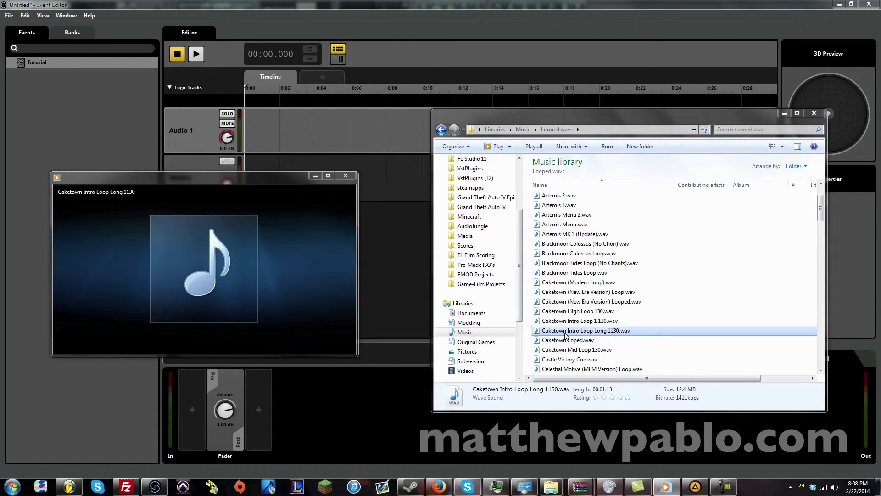
{"action": "left_click_drag", "start_coordinate": [577, 334], "coordinate": [290, 123]}
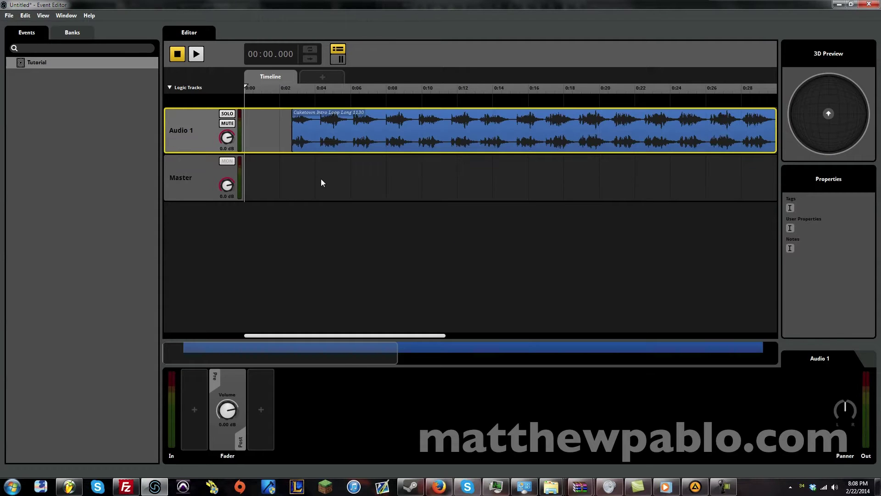
{"action": "left_click_drag", "start_coordinate": [363, 138], "coordinate": [295, 136]}
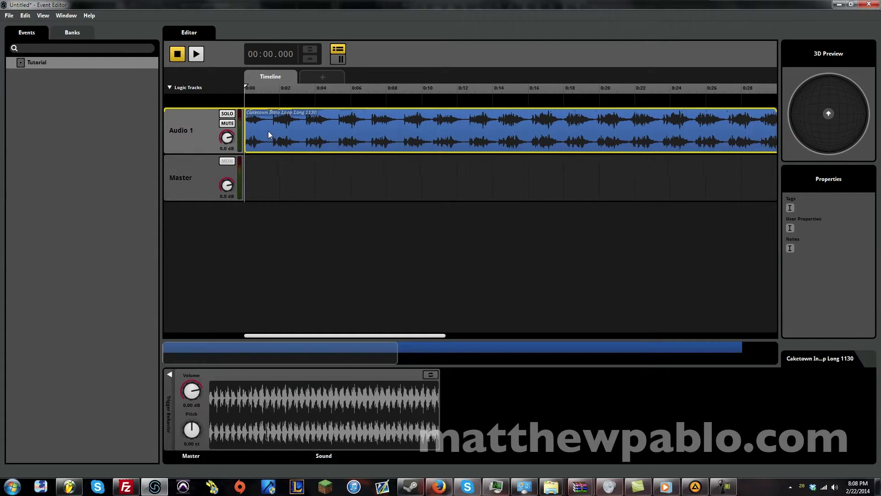
{"action": "left_click", "coordinate": [329, 127]}
{"action": "mouse_move", "coordinate": [391, 130]}
{"action": "left_mouse_down"}
{"action": "mouse_move", "coordinate": [455, 129]}
{"action": "mouse_move", "coordinate": [391, 130]}
{"action": "left_mouse_up"}
- Bring the Looped wavs folder forward again and move its window clear of the track headers
{"action": "left_click", "coordinate": [551, 487]}
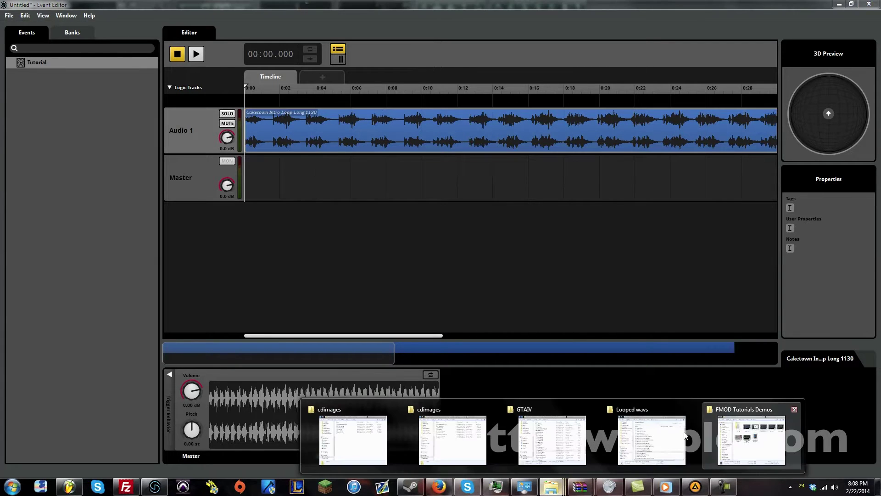
{"action": "left_click", "coordinate": [638, 423]}
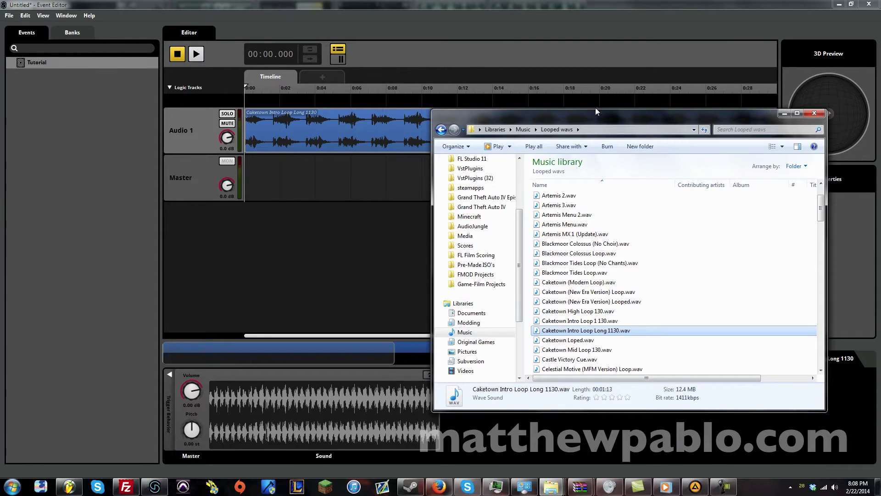
{"action": "left_click_drag", "start_coordinate": [589, 121], "coordinate": [646, 116]}
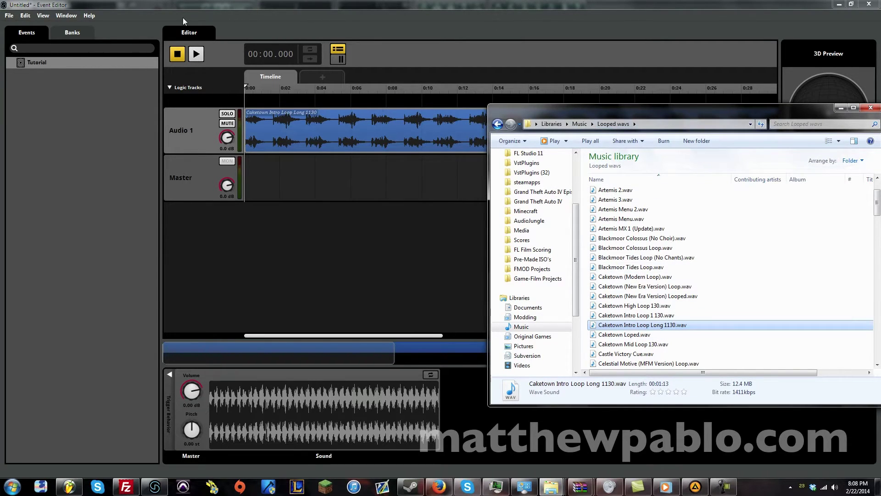
- Save the project to the Desktop as Tutorial Overview, and save it once more
{"action": "left_click", "coordinate": [9, 15]}
{"action": "left_click", "coordinate": [48, 71]}
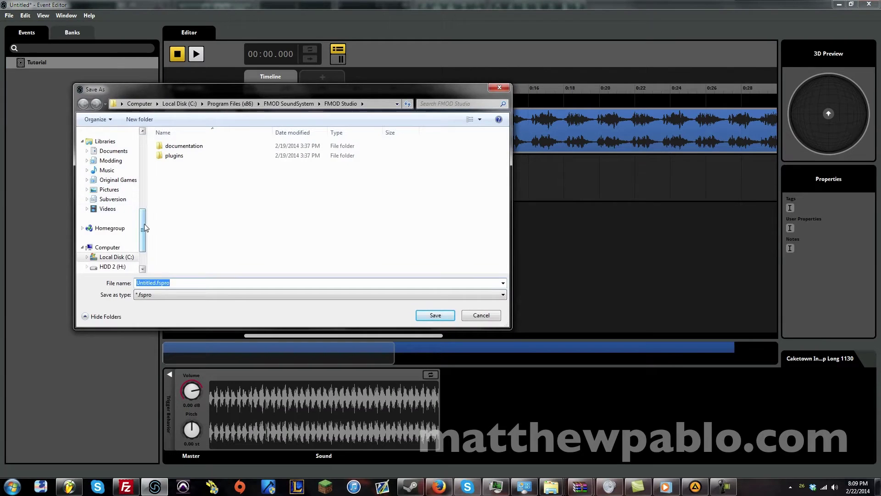
{"action": "left_click_drag", "start_coordinate": [143, 224], "coordinate": [142, 156]}
{"action": "left_click", "coordinate": [109, 145]}
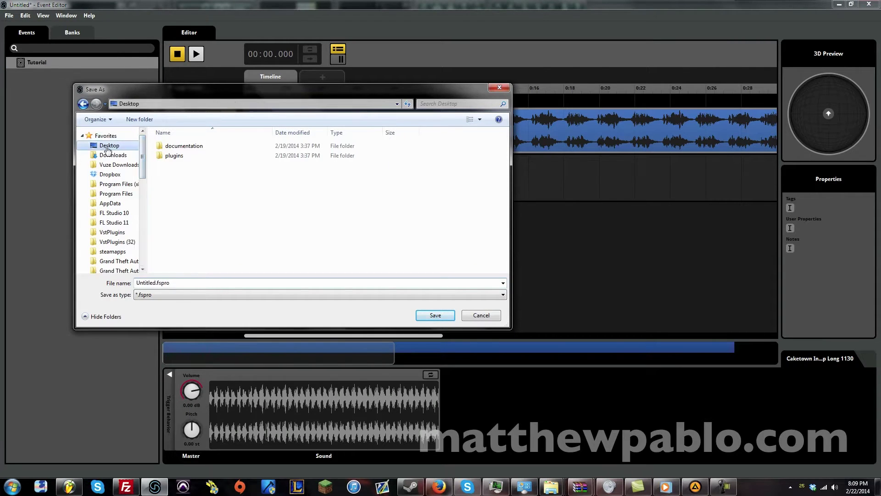
{"action": "left_click", "coordinate": [205, 281]}
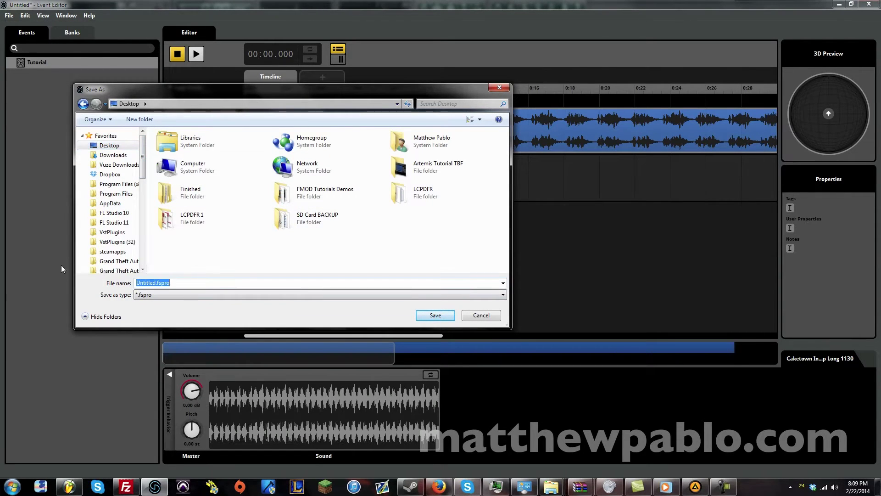
{"action": "type", "text": "Tutorial Overview"}
{"action": "key", "text": "Return"}
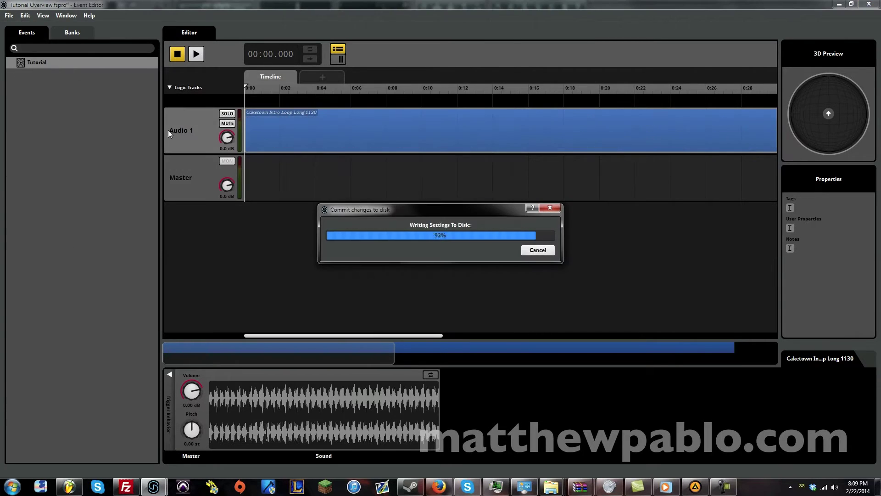
{"action": "left_click", "coordinate": [9, 15]}
{"action": "mouse_move", "coordinate": [23, 43]}
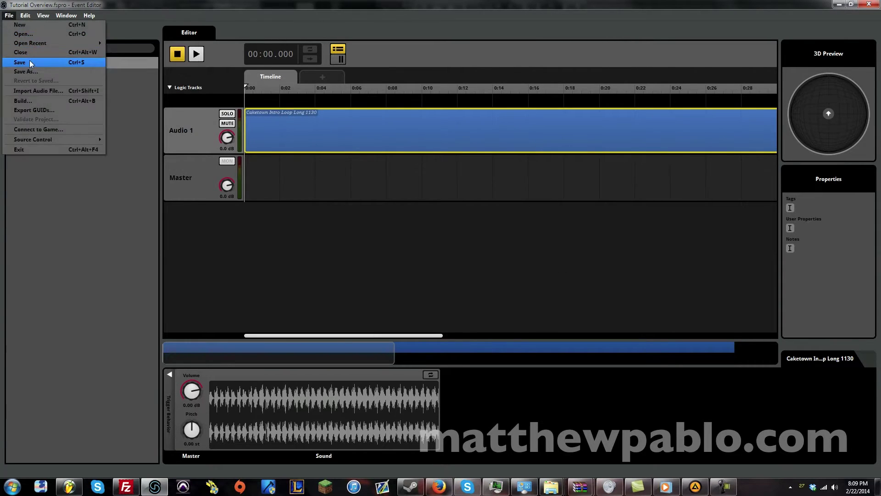
{"action": "left_click", "coordinate": [30, 62]}
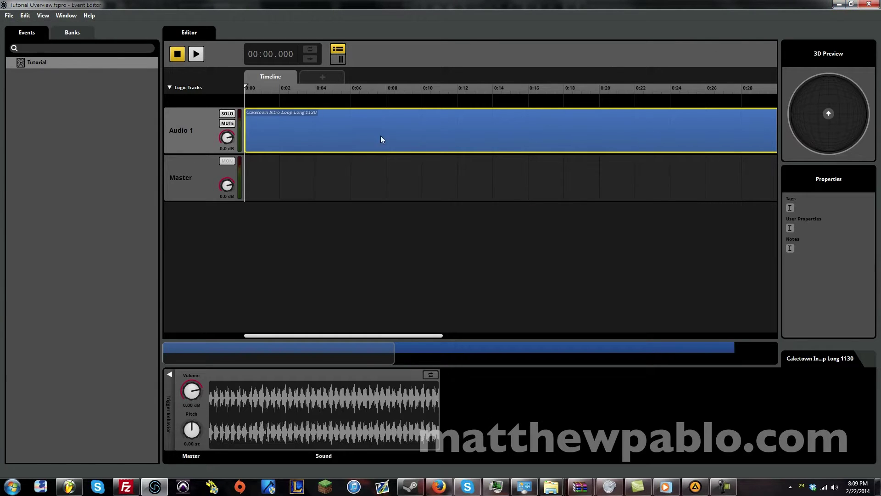
- Delete the clip on Audio 1 and add Caketown Intro Loop Long 1130.wav again, starting at 0:00
{"action": "left_click_drag", "start_coordinate": [381, 136], "coordinate": [378, 140]}
{"action": "key", "text": "Delete"}
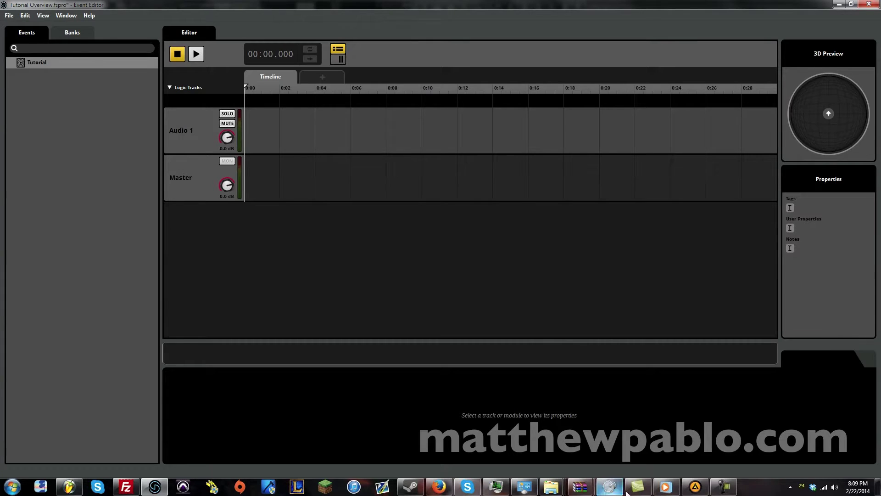
{"action": "mouse_move", "coordinate": [554, 483]}
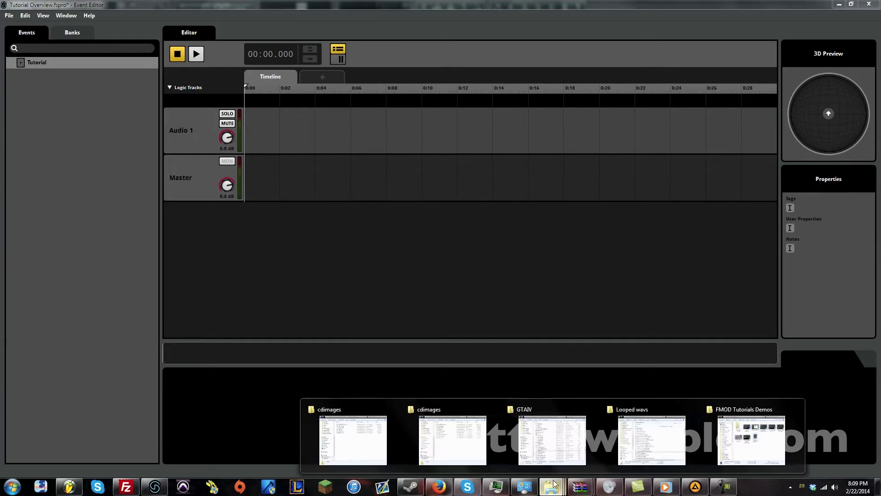
{"action": "left_click", "coordinate": [654, 445]}
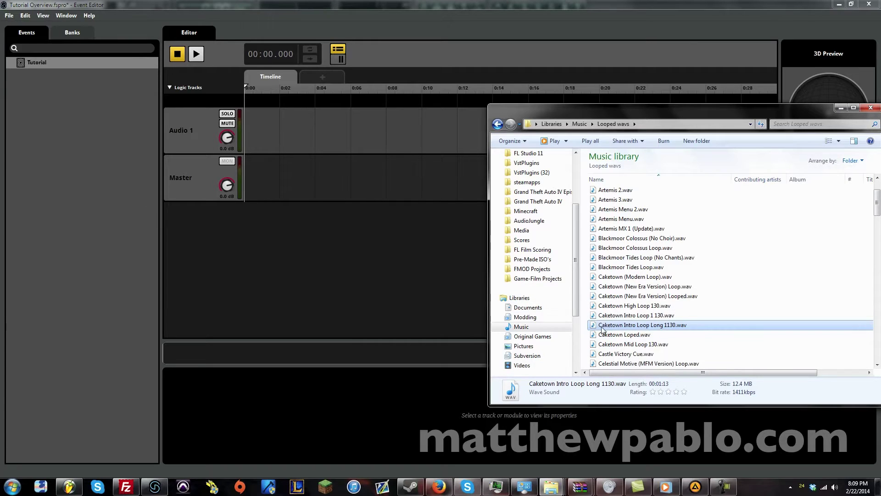
{"action": "left_click_drag", "start_coordinate": [588, 325], "coordinate": [290, 133]}
{"action": "left_click_drag", "start_coordinate": [394, 141], "coordinate": [276, 138]}
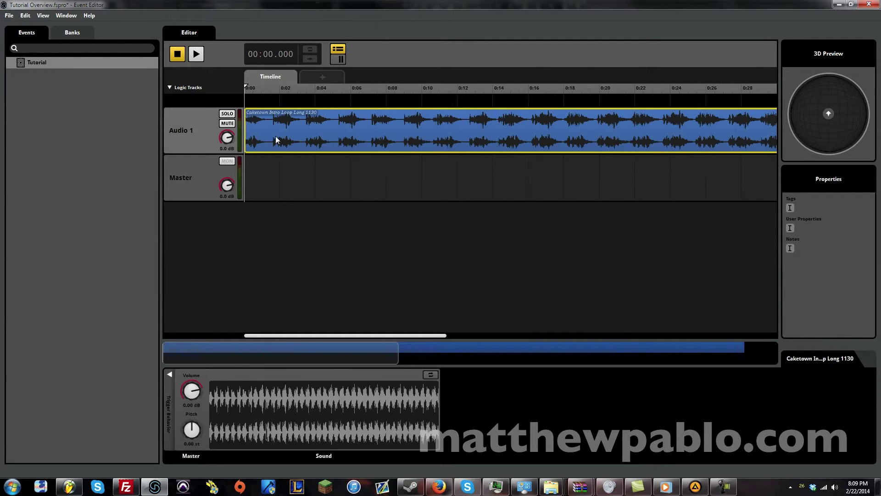
- Remove the duplicate Caketown Intro Loop Long 1130.wav entry from the Audio Bin and close the bin
{"action": "key", "text": "ctrl+3"}
{"action": "left_click", "coordinate": [415, 100]}
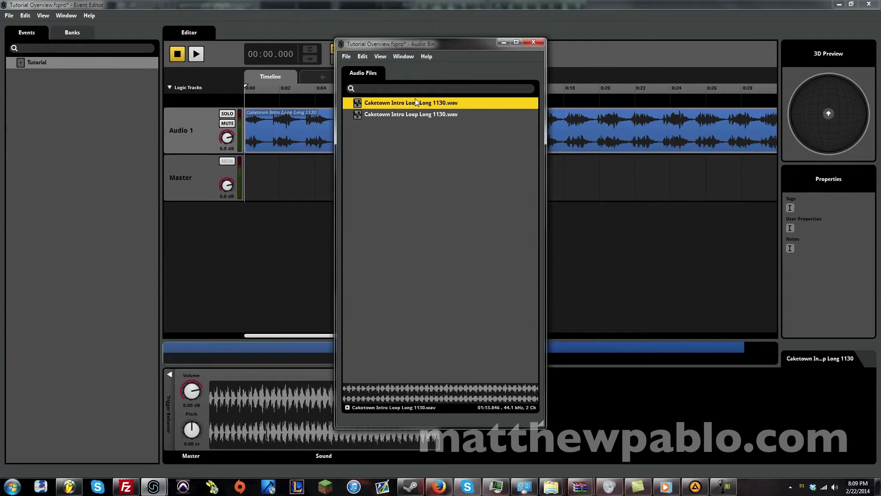
{"action": "left_click_drag", "start_coordinate": [472, 42], "coordinate": [538, 43]}
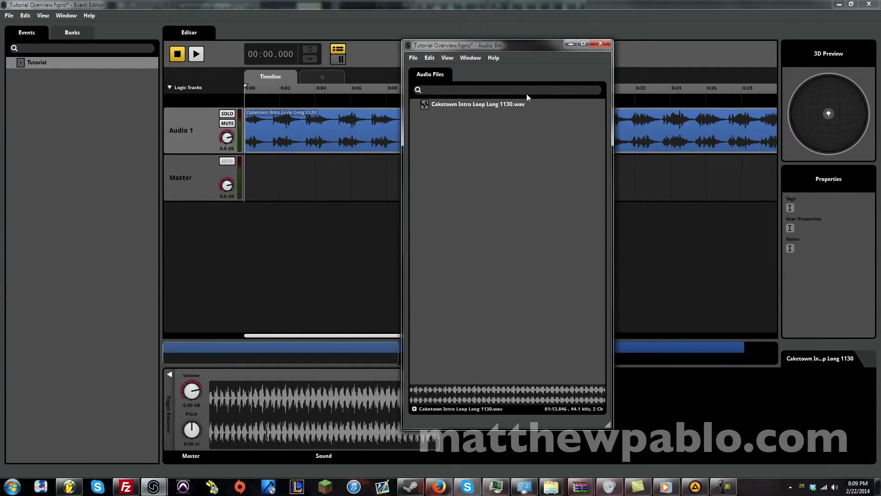
{"action": "left_click", "coordinate": [596, 45]}
{"action": "left_click", "coordinate": [65, 15]}
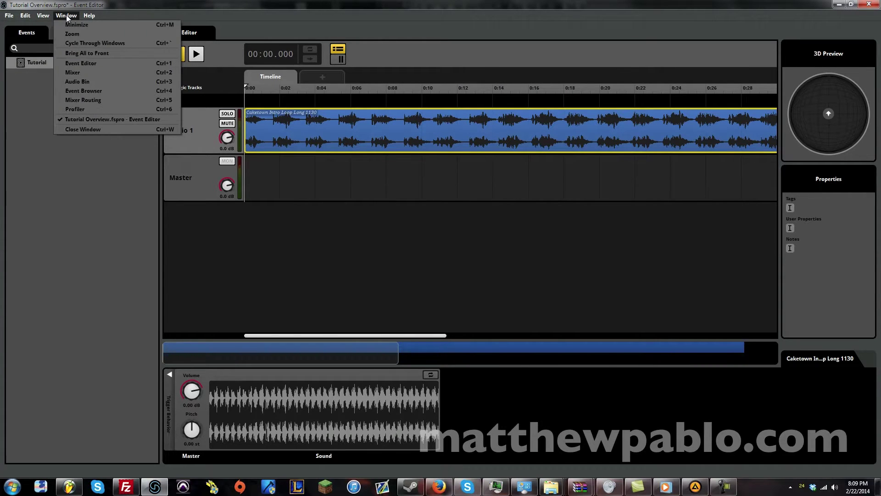
{"action": "left_click", "coordinate": [115, 5]}
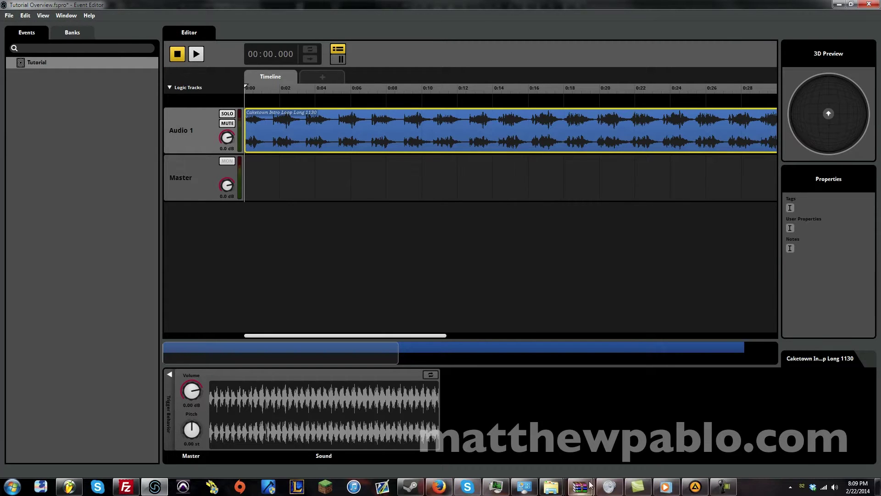
{"action": "mouse_move", "coordinate": [551, 486]}
{"action": "left_click", "coordinate": [650, 448]}
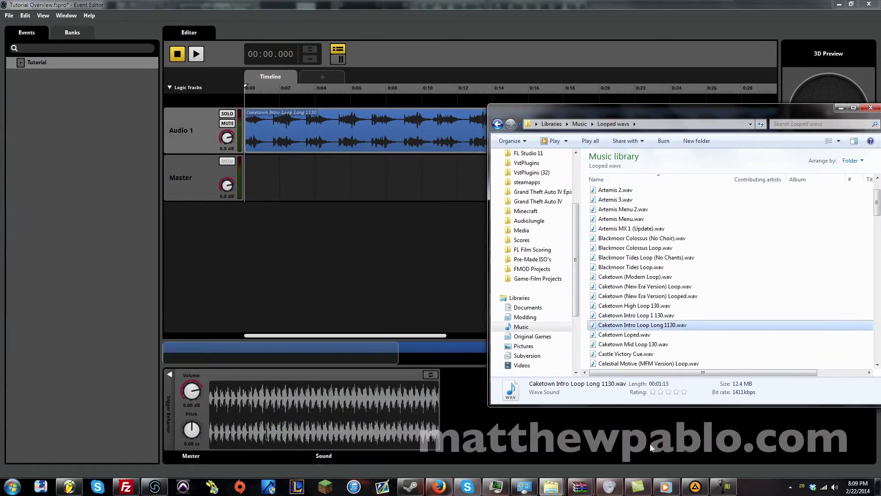
{"action": "mouse_move", "coordinate": [346, 345]}
{"action": "left_mouse_down"}
{"action": "mouse_move", "coordinate": [430, 357]}
{"action": "mouse_move", "coordinate": [357, 357]}
{"action": "left_mouse_up"}
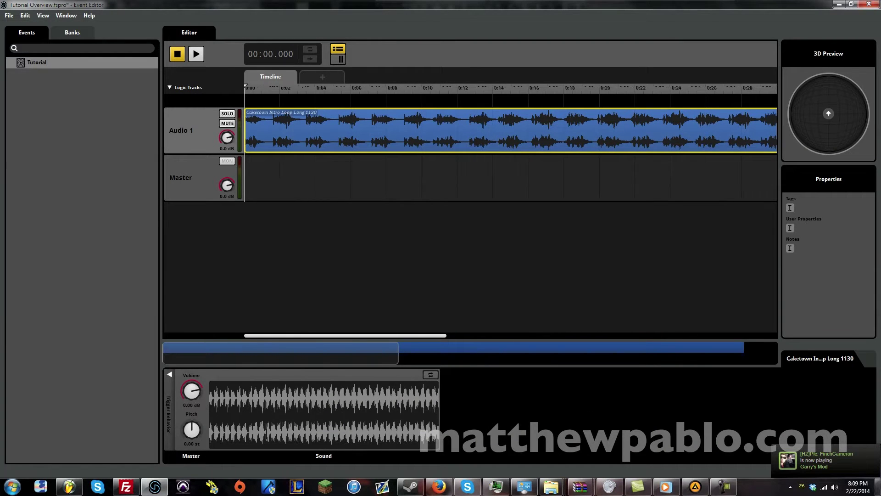
- Examine the files in the Audio Bin folder of the Desktop's Tutorial Overview project, and switch back to FMOD Studio
{"action": "key", "text": "super+d"}
{"action": "double_click", "coordinate": [59, 21]}
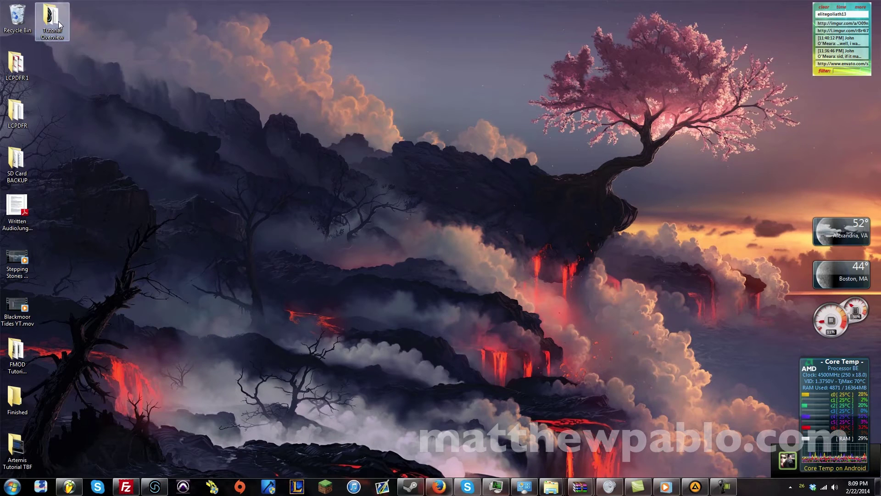
{"action": "left_click", "coordinate": [131, 94]}
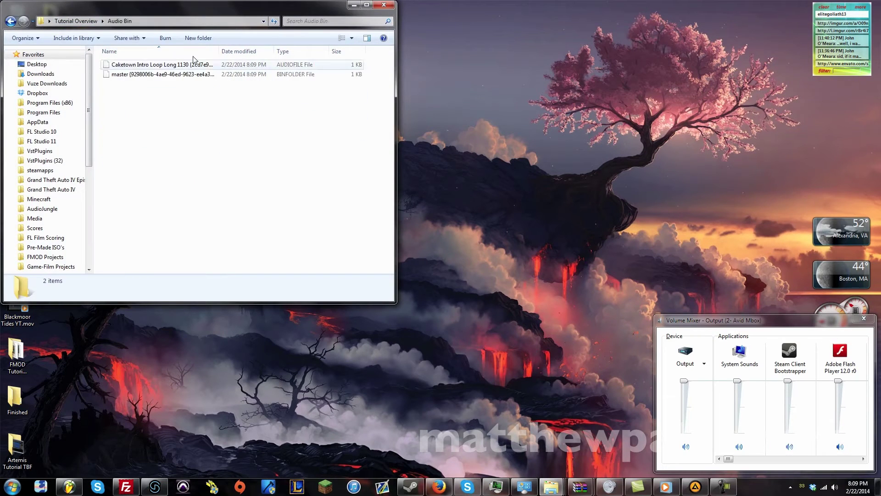
{"action": "left_click_drag", "start_coordinate": [219, 51], "coordinate": [196, 82]}
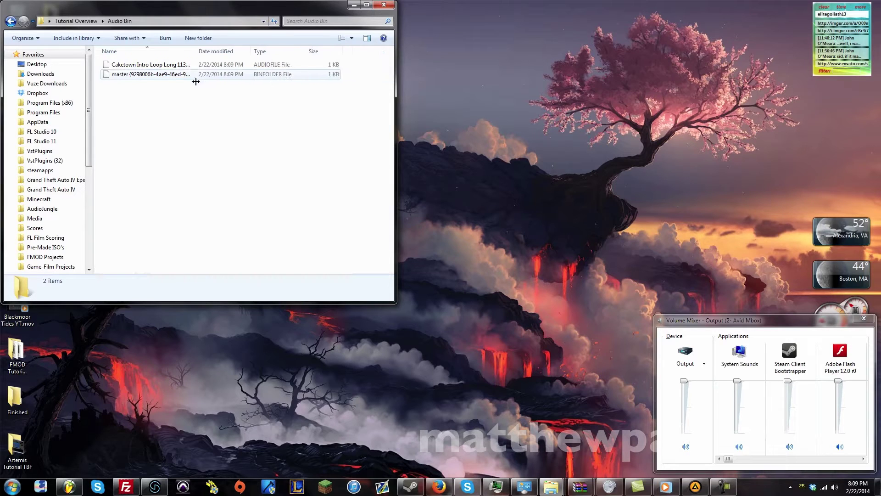
{"action": "left_click_drag", "start_coordinate": [142, 12], "coordinate": [432, 156]}
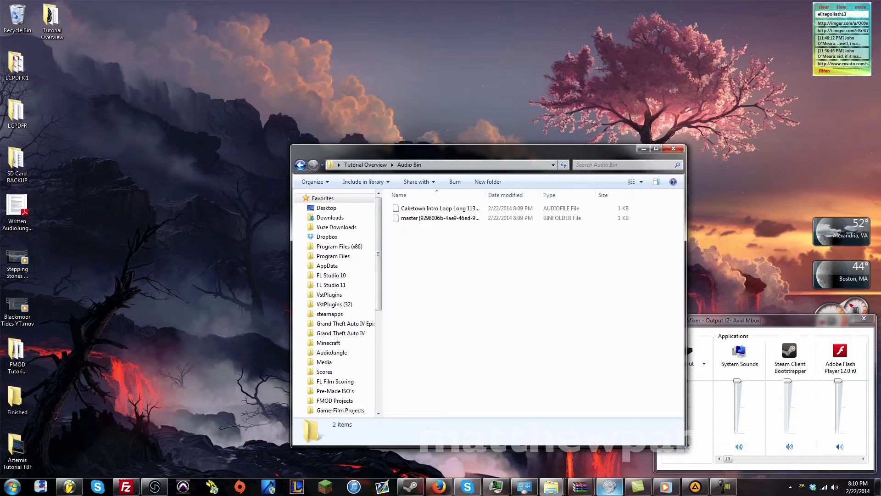
{"action": "left_click_drag", "start_coordinate": [520, 156], "coordinate": [414, 96]}
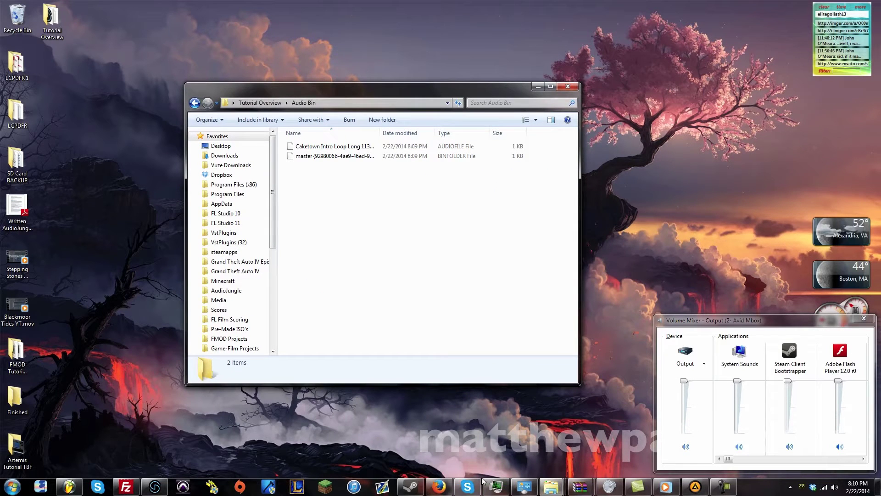
{"action": "left_click", "coordinate": [155, 486]}
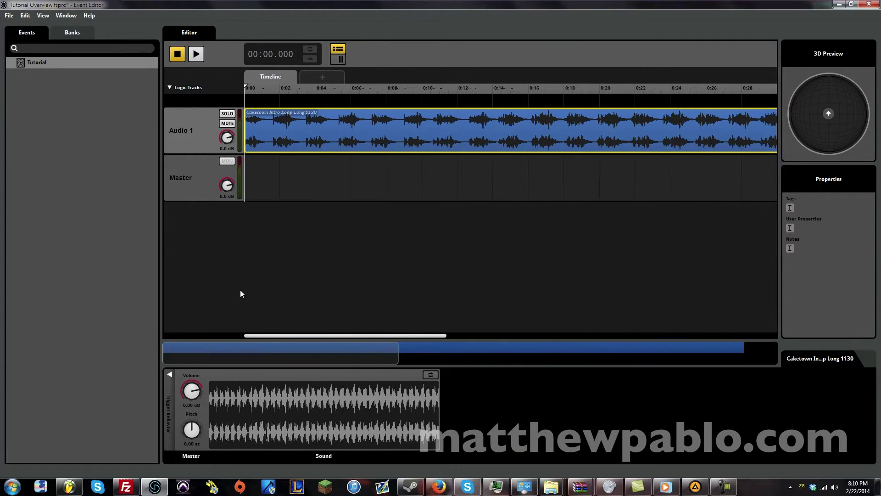
- Play the Tutorial event, jumping ahead to about 0:49 and to about 1:07, and stop playback
{"action": "left_click", "coordinate": [198, 55]}
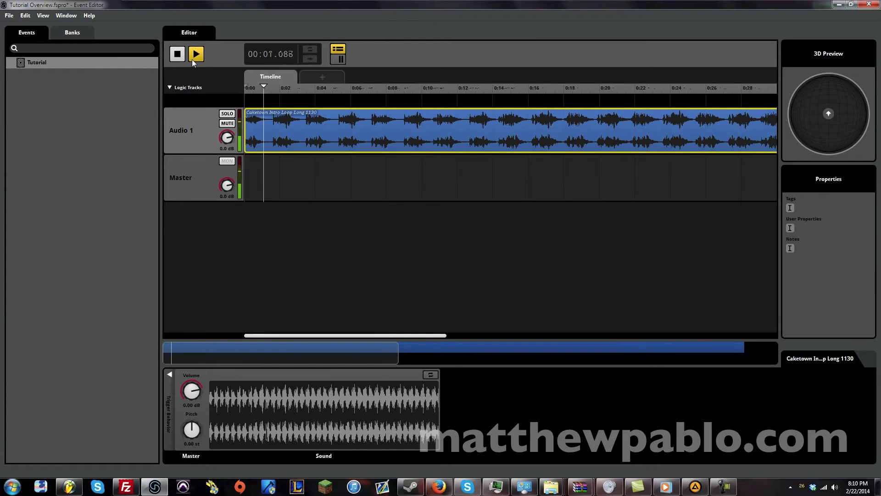
{"action": "left_click_drag", "start_coordinate": [374, 353], "coordinate": [576, 350]}
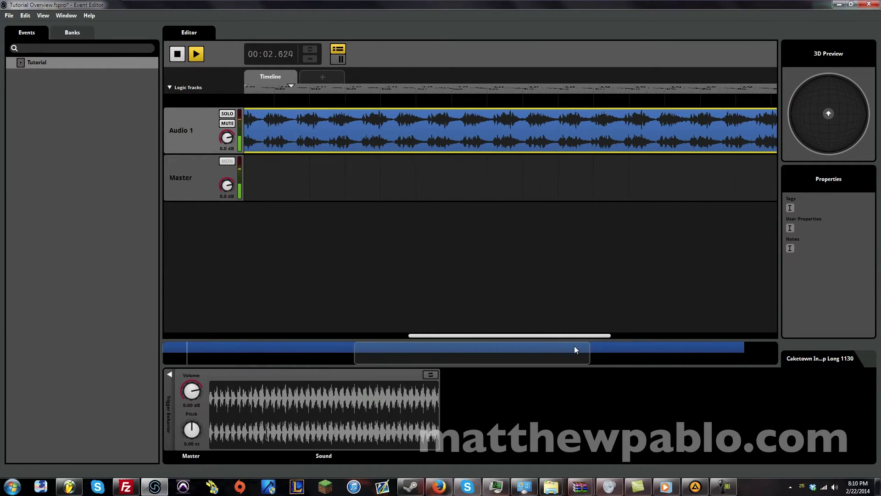
{"action": "left_click", "coordinate": [655, 87]}
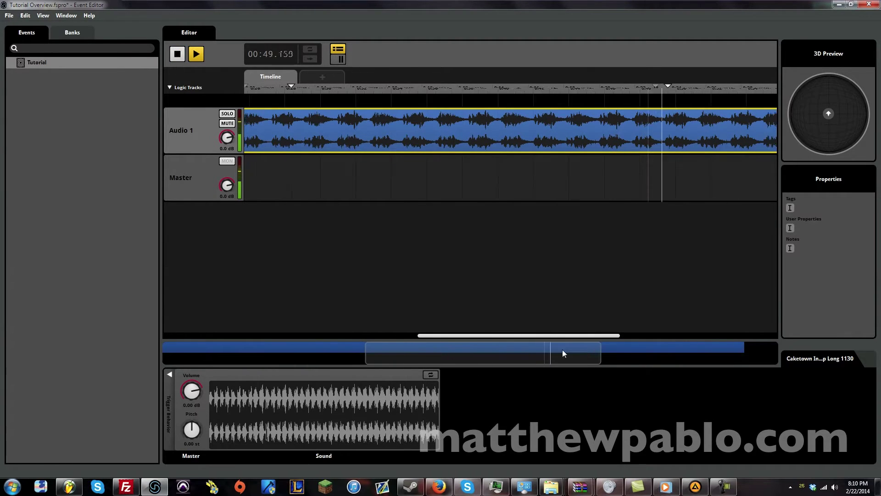
{"action": "left_click_drag", "start_coordinate": [563, 349], "coordinate": [651, 348]}
{"action": "left_click", "coordinate": [739, 85]}
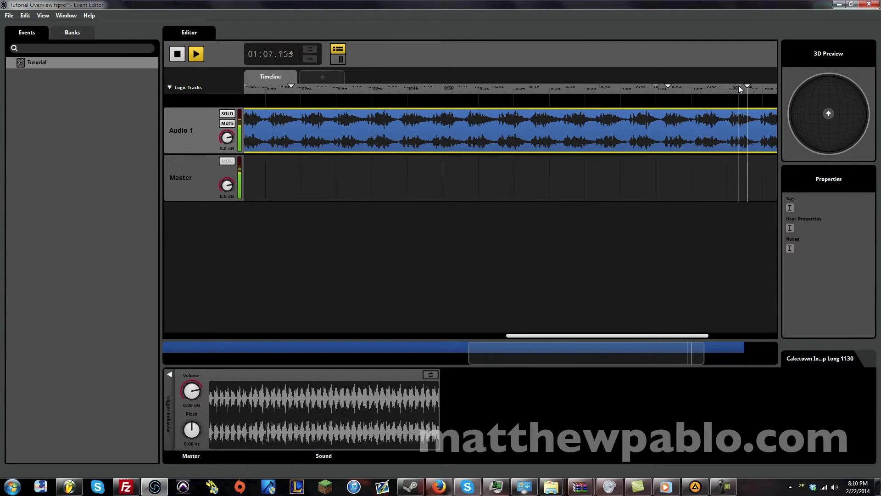
{"action": "key", "text": "space"}
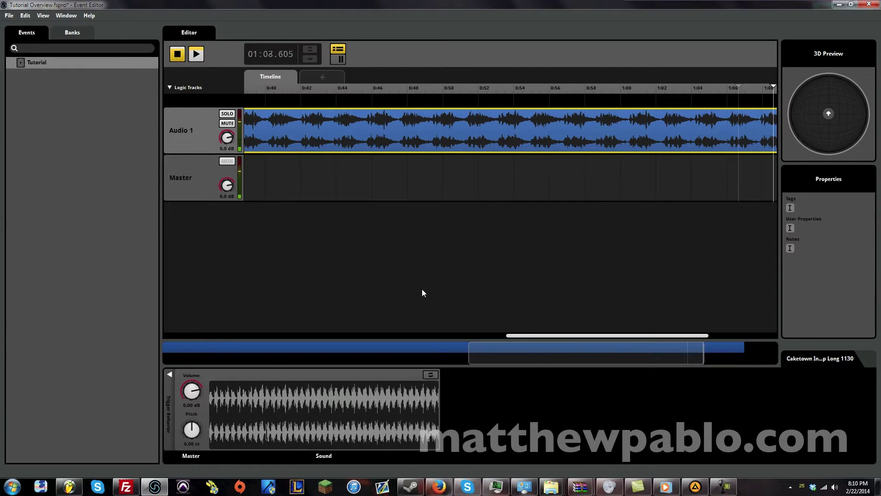
- Create a loop region spanning the whole Caketown Intro Loop Long 1130 clip on Audio 1
{"action": "scroll", "coordinate": [398, 329], "scroll_direction": "left", "scroll_amount": 2}
{"action": "scroll", "coordinate": [398, 328], "scroll_direction": "up", "scroll_amount": 4}
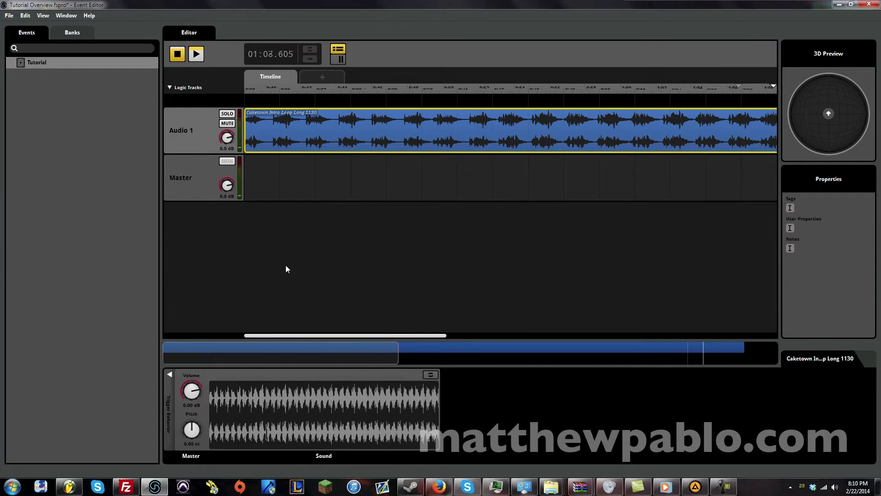
{"action": "left_click_drag", "start_coordinate": [399, 368], "coordinate": [751, 371]}
{"action": "right_click", "coordinate": [325, 125]}
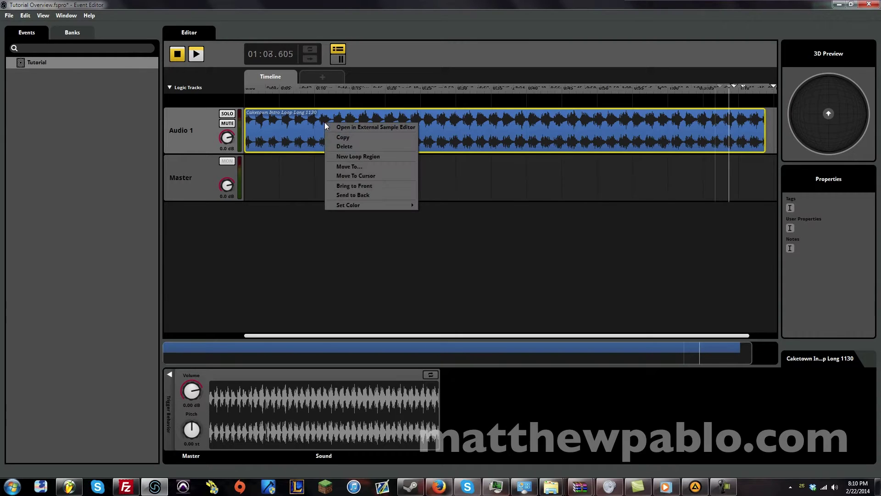
{"action": "left_click", "coordinate": [333, 156]}
- Test the loop region by playing from just before its end through the jump back to the start, and stop playback
{"action": "key", "text": "space"}
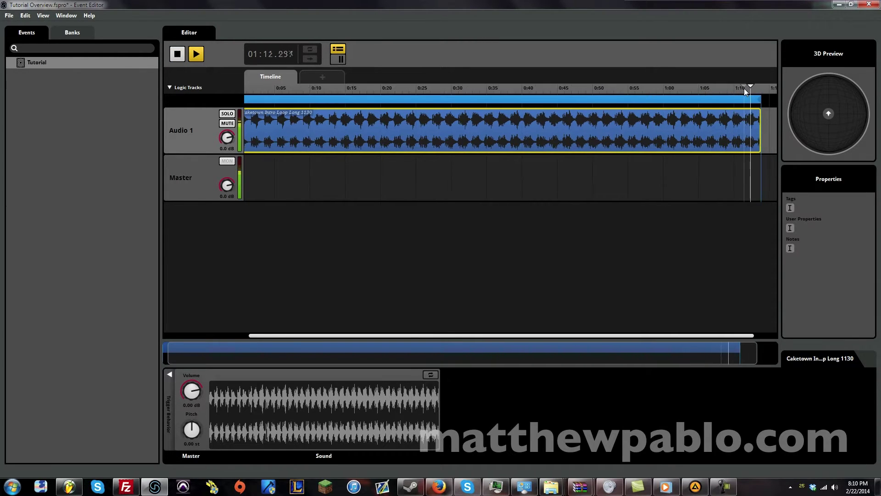
{"action": "key", "text": "space"}
{"action": "left_click_drag", "start_coordinate": [745, 89], "coordinate": [720, 91]}
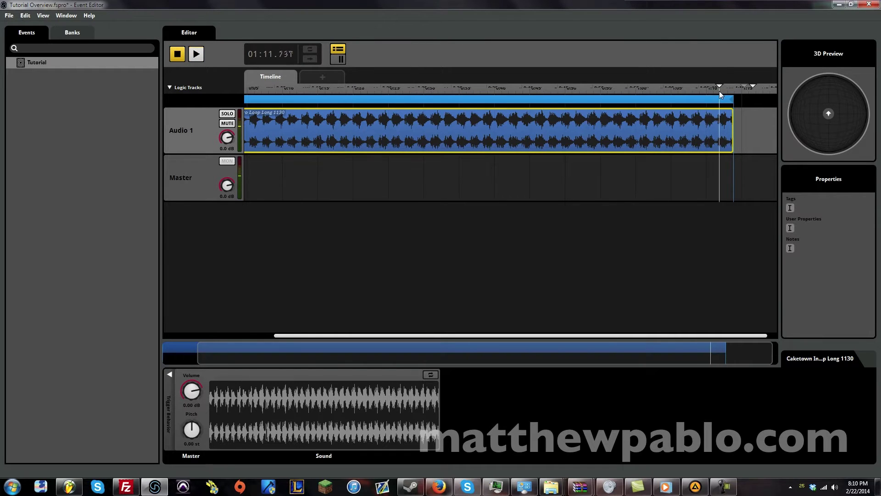
{"action": "key", "text": "space"}
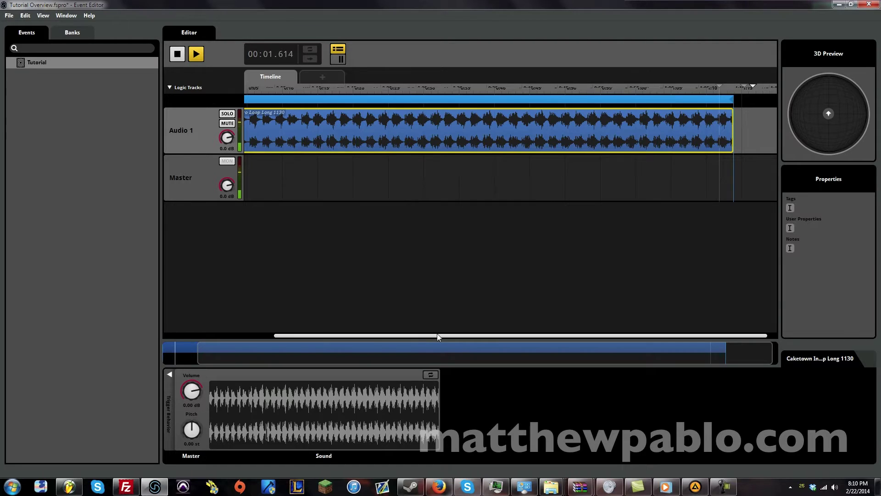
{"action": "left_click_drag", "start_coordinate": [402, 352], "coordinate": [339, 350]}
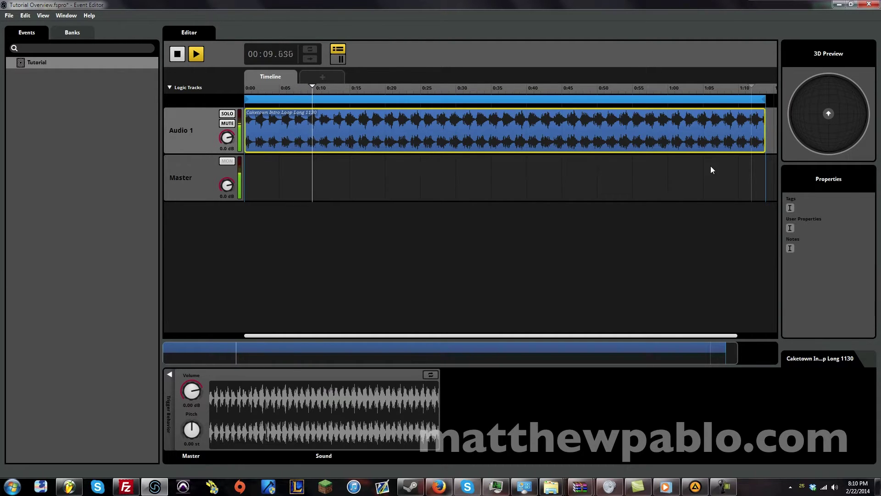
{"action": "key", "text": "space"}
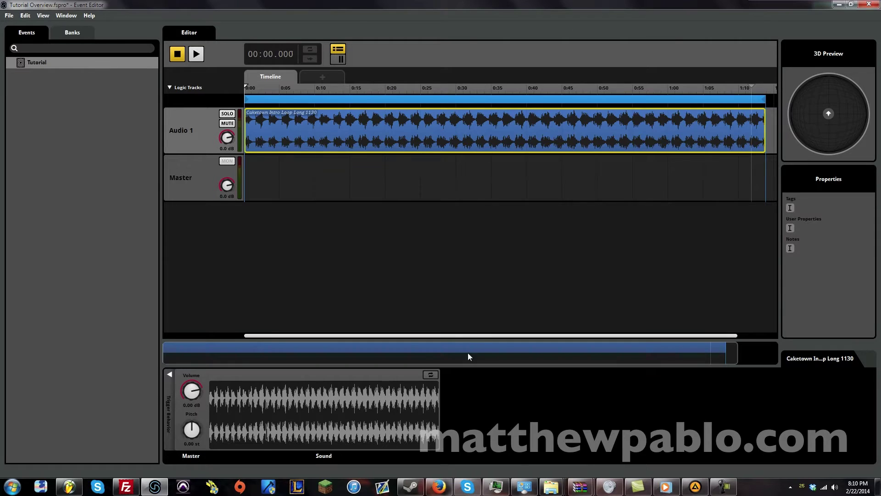
- Bring the Looped wavs folder forward, select Caketown High Loop 130.wav and move the window clear of the end of Audio 1
{"action": "left_click_drag", "start_coordinate": [468, 356], "coordinate": [534, 353]}
{"action": "left_click_drag", "start_coordinate": [315, 128], "coordinate": [400, 108]}
{"action": "left_click_drag", "start_coordinate": [614, 340], "coordinate": [680, 348]}
{"action": "mouse_move", "coordinate": [551, 487]}
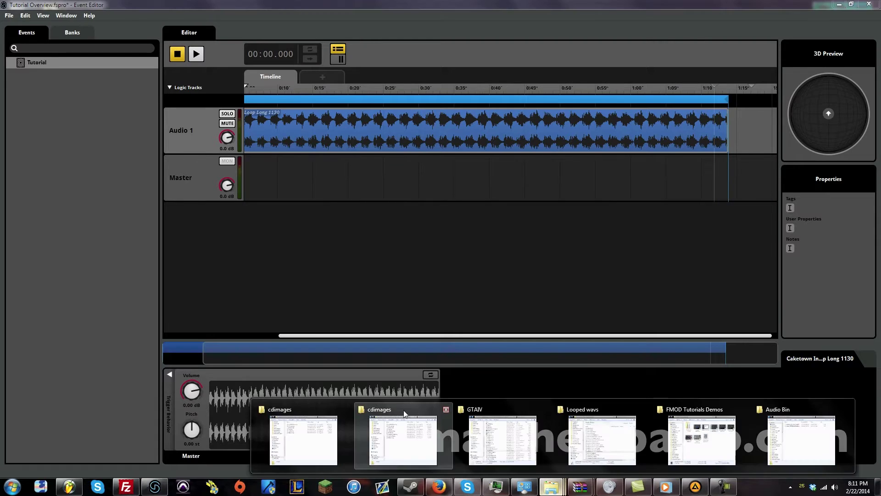
{"action": "left_click", "coordinate": [599, 439]}
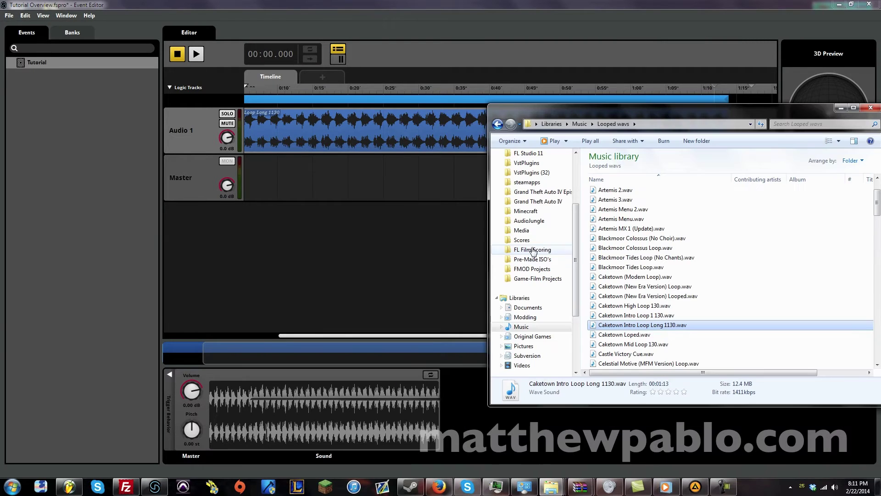
{"action": "left_click", "coordinate": [630, 306]}
{"action": "left_click_drag", "start_coordinate": [545, 108], "coordinate": [124, 65]}
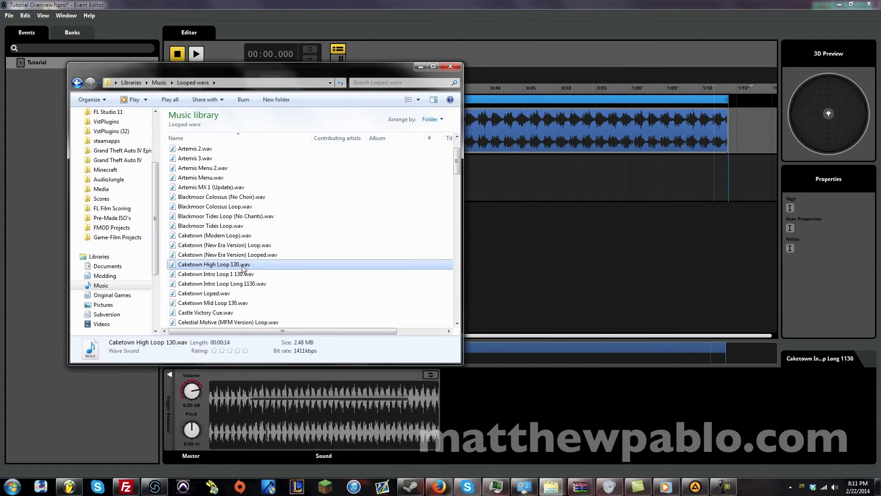
- Preview Caketown High Loop 130.wav, Caketown Intro Loop 1 130.wav and Caketown Mid Loop 130.wav, and close the media player
{"action": "double_click", "coordinate": [241, 264]}
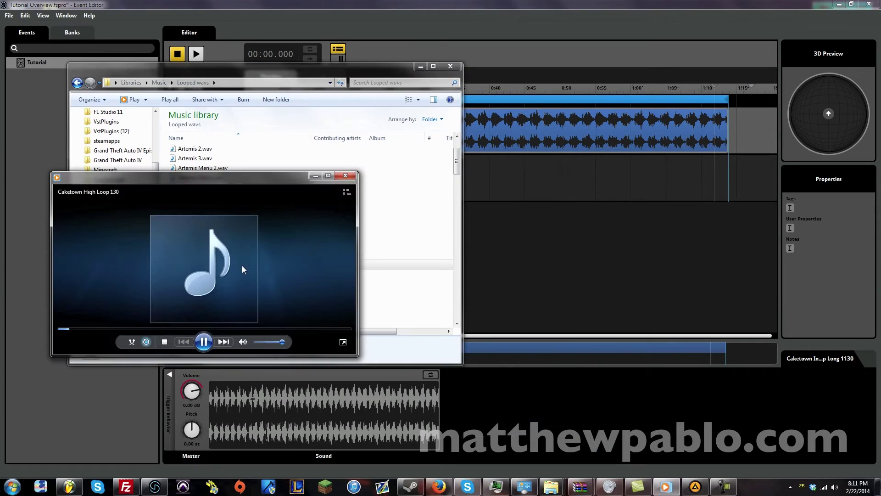
{"action": "left_click", "coordinate": [346, 175]}
{"action": "double_click", "coordinate": [218, 276]}
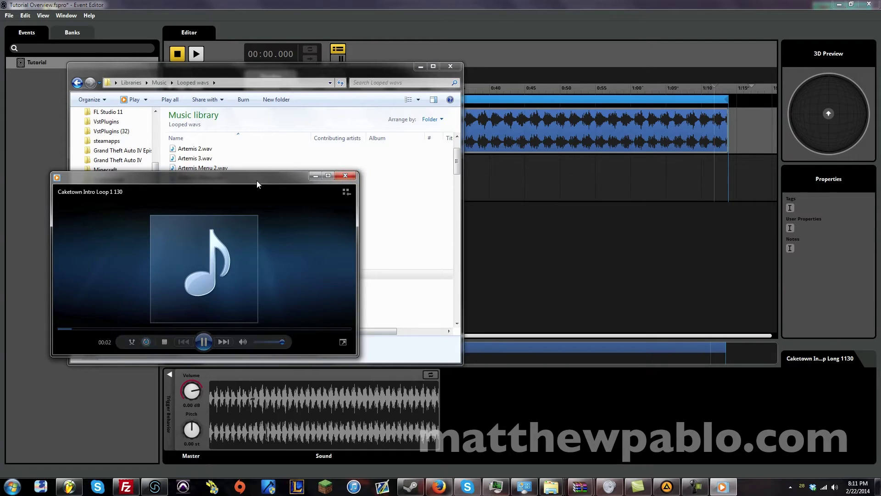
{"action": "left_click_drag", "start_coordinate": [257, 181], "coordinate": [595, 171]}
{"action": "left_click", "coordinate": [273, 293]}
{"action": "double_click", "coordinate": [261, 299]}
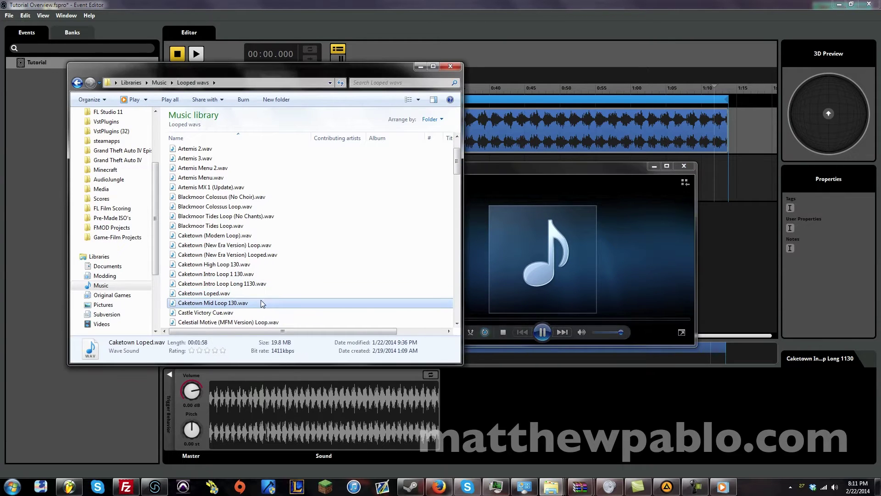
{"action": "left_click", "coordinate": [684, 167]}
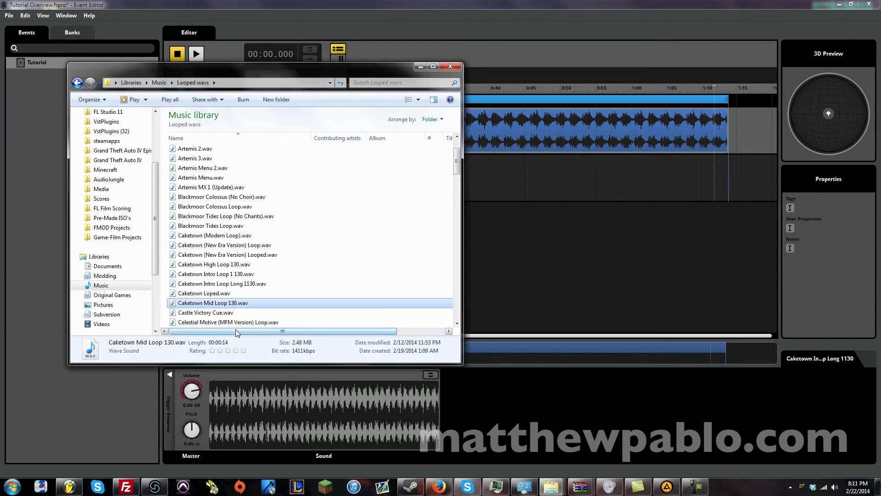
- Add Caketown Mid Loop 130.wav to Audio 1 after the loop region, starting at about 1:17
{"action": "left_click", "coordinate": [711, 133]}
{"action": "left_click_drag", "start_coordinate": [747, 135], "coordinate": [757, 143]}
{"action": "left_click_drag", "start_coordinate": [654, 347], "coordinate": [754, 348]}
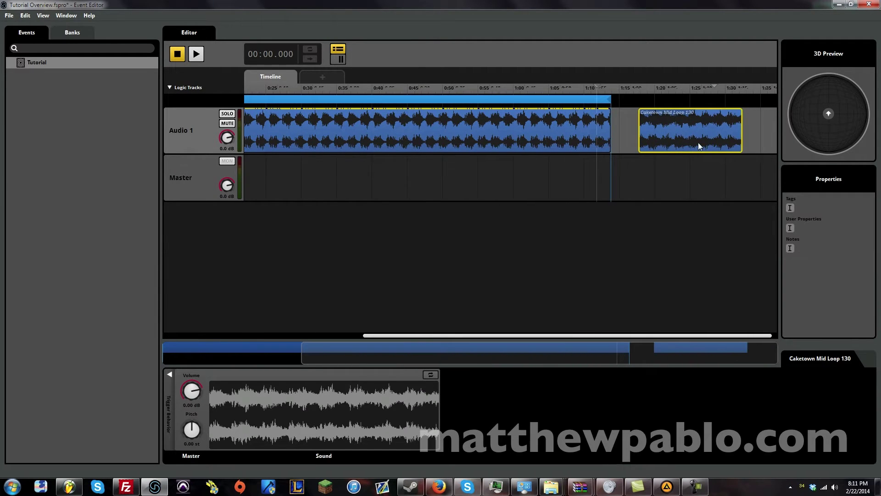
{"action": "mouse_move", "coordinate": [698, 142]}
{"action": "left_mouse_down"}
{"action": "mouse_move", "coordinate": [685, 148]}
{"action": "mouse_move", "coordinate": [694, 147]}
{"action": "left_mouse_up"}
{"action": "left_click_drag", "start_coordinate": [614, 349], "coordinate": [409, 329]}
{"action": "left_click_drag", "start_coordinate": [582, 354], "coordinate": [717, 352]}
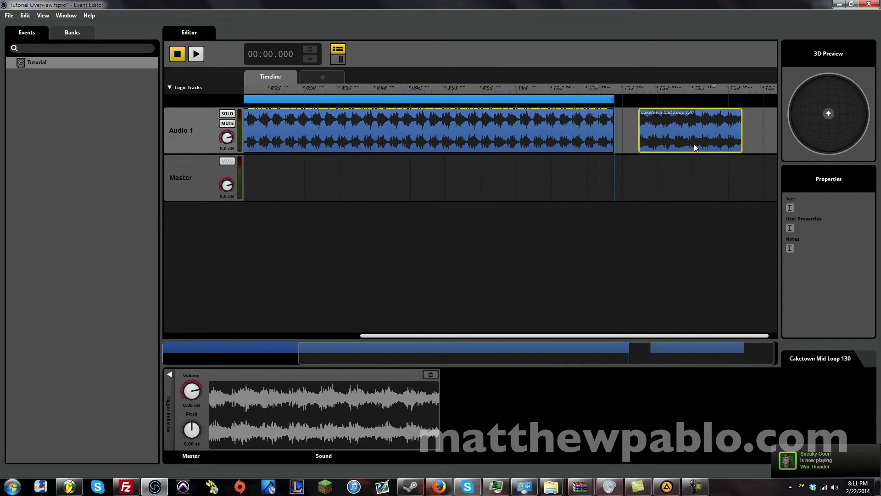
- Select the loop region over the long intro clip and add a tempo marker at about 0:08
{"action": "left_click_drag", "start_coordinate": [595, 342], "coordinate": [432, 312]}
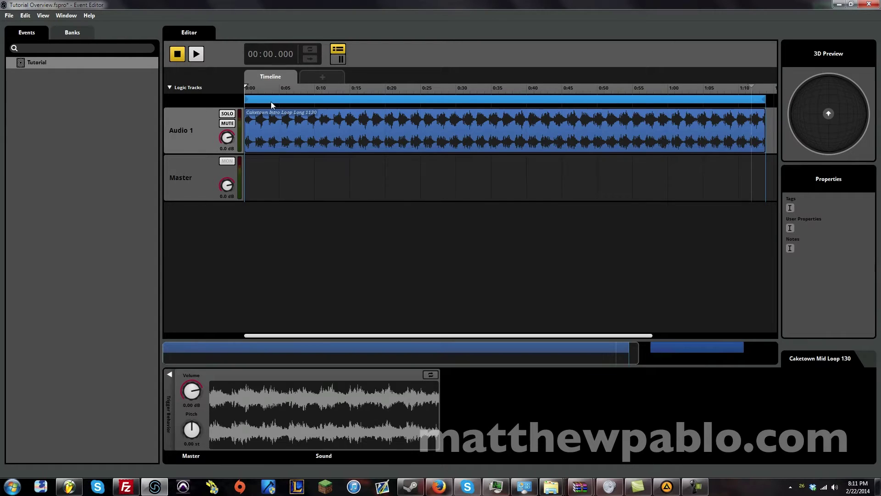
{"action": "mouse_move", "coordinate": [272, 100]}
{"action": "left_mouse_down"}
{"action": "mouse_move", "coordinate": [341, 109]}
{"action": "mouse_move", "coordinate": [227, 89]}
{"action": "left_mouse_up"}
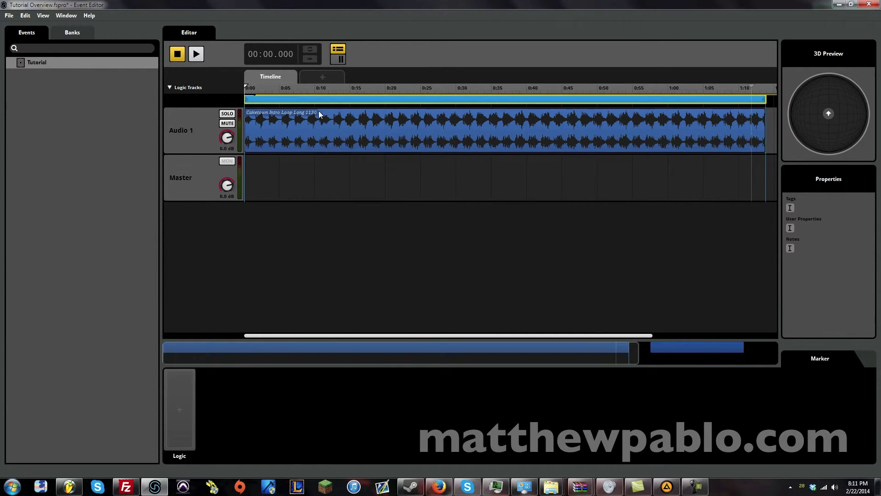
{"action": "right_click", "coordinate": [304, 106]}
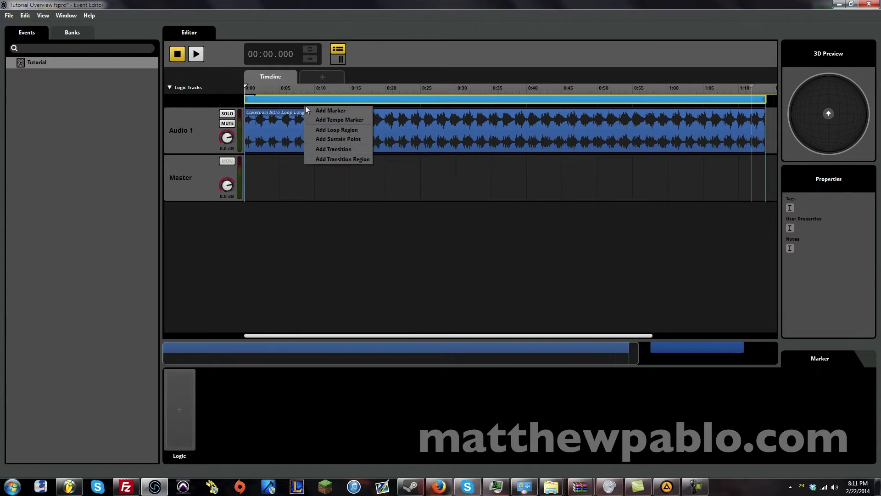
{"action": "left_click", "coordinate": [312, 120]}
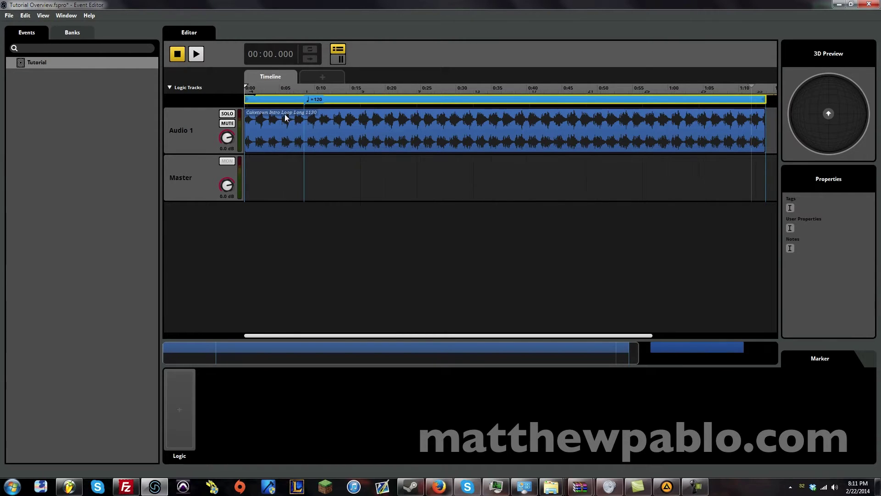
- Move the tempo marker to the very start of the timeline and set its tempo to 130
{"action": "left_click_drag", "start_coordinate": [312, 102], "coordinate": [214, 122]}
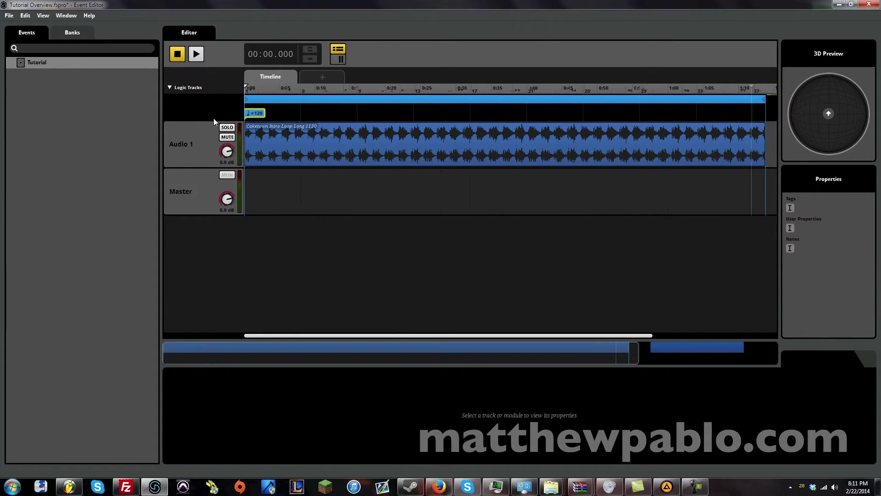
{"action": "double_click", "coordinate": [260, 114]}
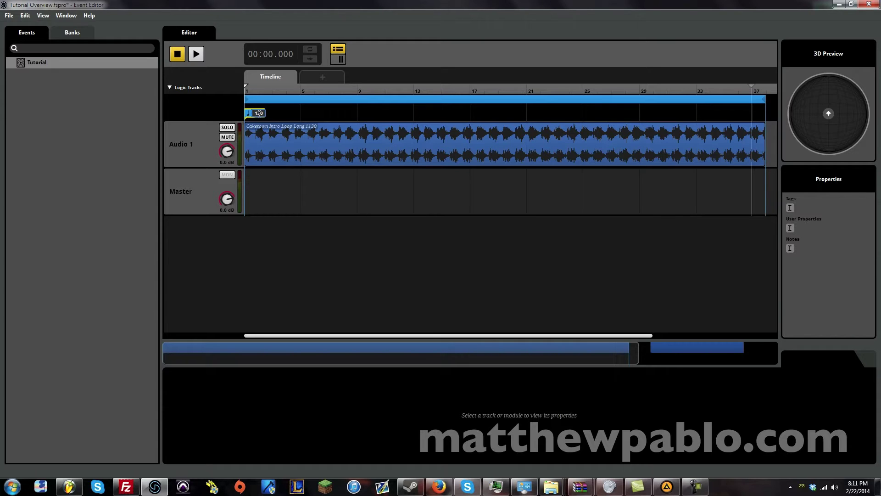
{"action": "mouse_move", "coordinate": [278, 153]}
{"action": "left_mouse_down"}
{"action": "mouse_move", "coordinate": [352, 146]}
{"action": "mouse_move", "coordinate": [259, 153]}
{"action": "mouse_move", "coordinate": [296, 150]}
{"action": "mouse_move", "coordinate": [288, 158]}
{"action": "left_mouse_up"}
- Shift the Caketown Mid Loop 130 clip so it starts at bar 45 and create a loop region over it
{"action": "left_click_drag", "start_coordinate": [308, 364], "coordinate": [460, 344]}
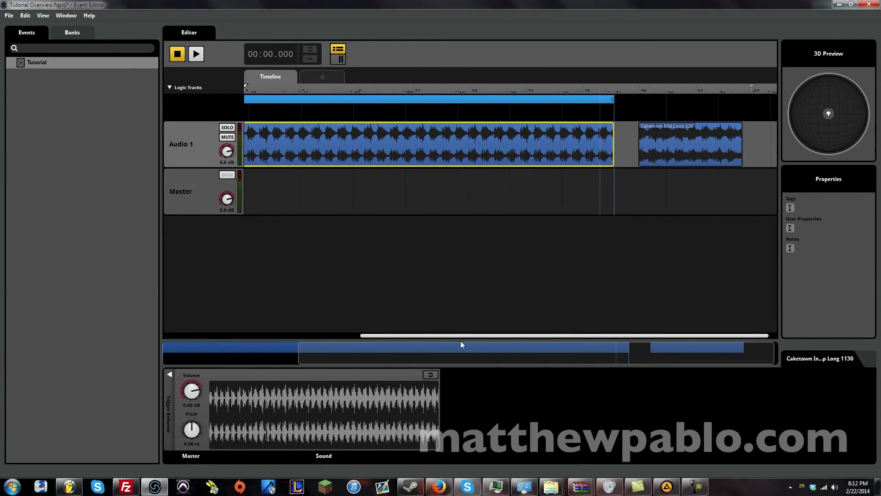
{"action": "left_click", "coordinate": [694, 138]}
{"action": "left_click_drag", "start_coordinate": [694, 135], "coordinate": [687, 139]}
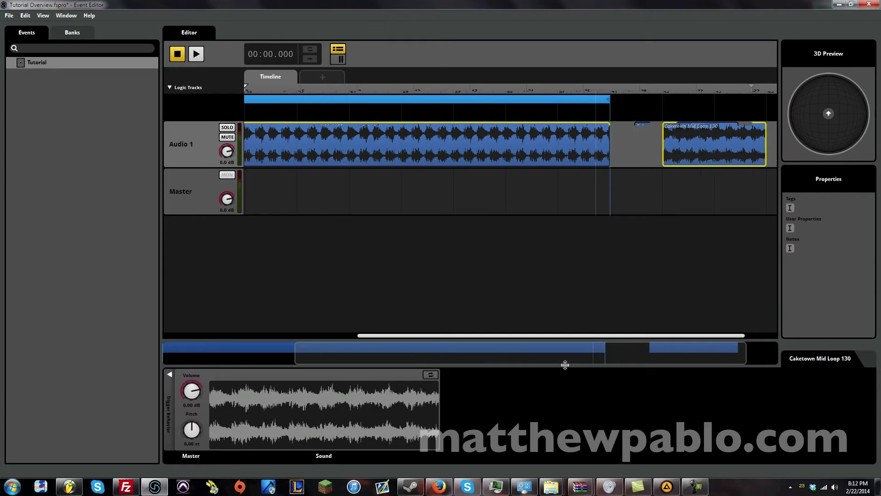
{"action": "left_click_drag", "start_coordinate": [565, 365], "coordinate": [596, 364]}
{"action": "right_click", "coordinate": [662, 129]}
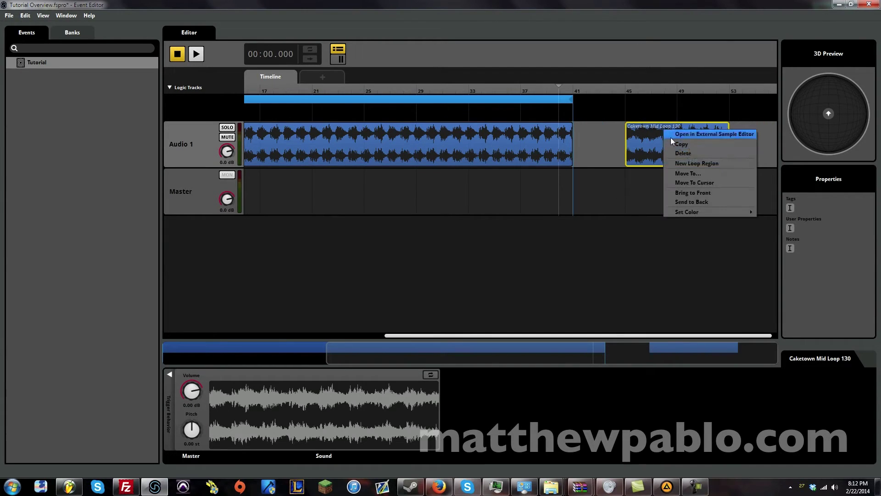
{"action": "left_click", "coordinate": [709, 165]}
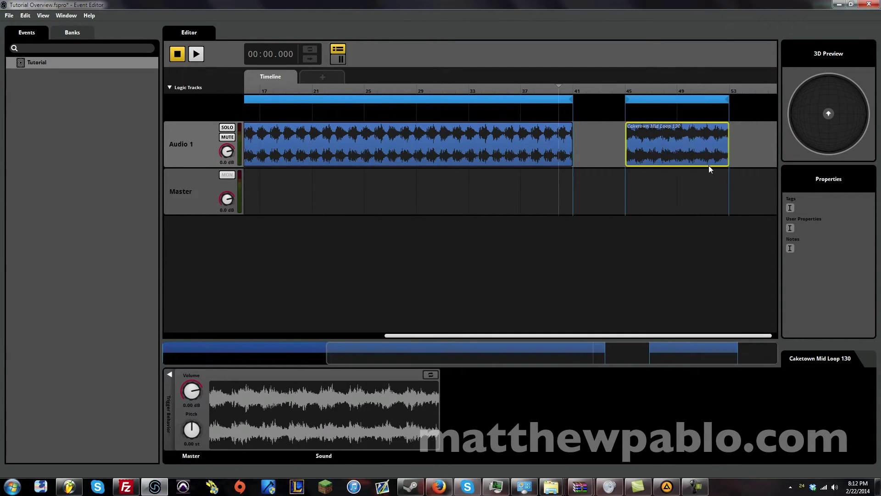
- Play from just before the end of the Caketown Mid Loop 130 clip to audition its loop region
{"action": "left_click", "coordinate": [641, 87]}
{"action": "left_click", "coordinate": [716, 89]}
{"action": "key", "text": "space"}
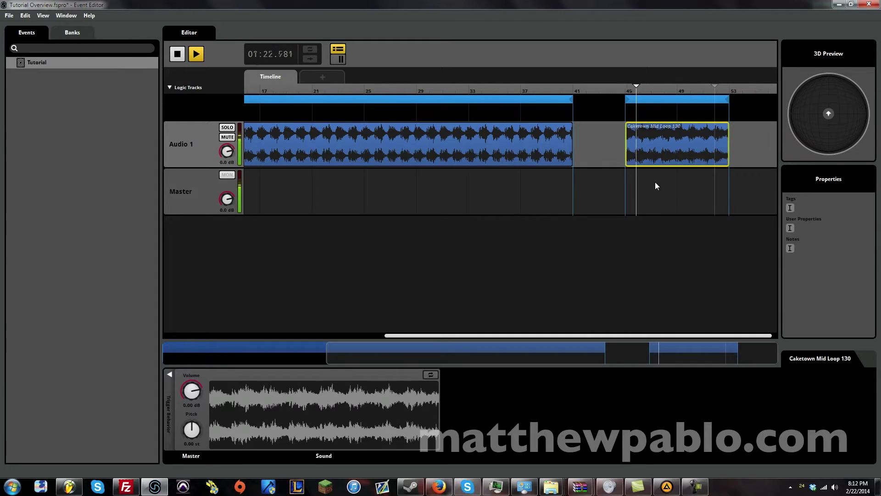
{"action": "key", "text": "space"}
{"action": "left_click", "coordinate": [720, 89]}
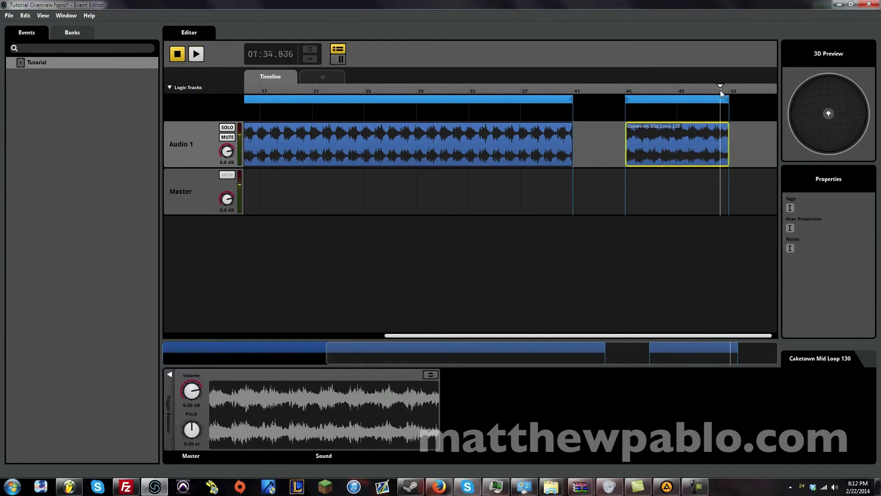
{"action": "key", "text": "space"}
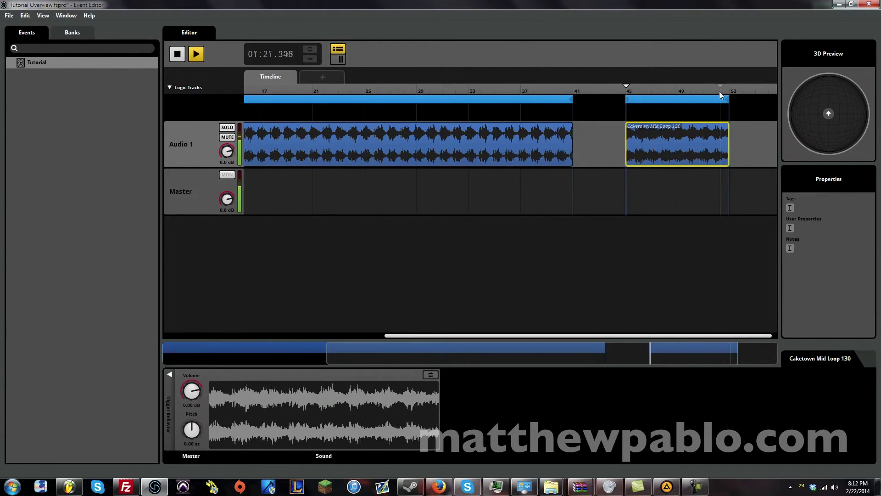
{"action": "key", "text": "space"}
- Toggle Snap to Ruler and line up the start of the second loop region with the Caketown Mid Loop 130 clip
{"action": "left_click_drag", "start_coordinate": [330, 360], "coordinate": [659, 351]}
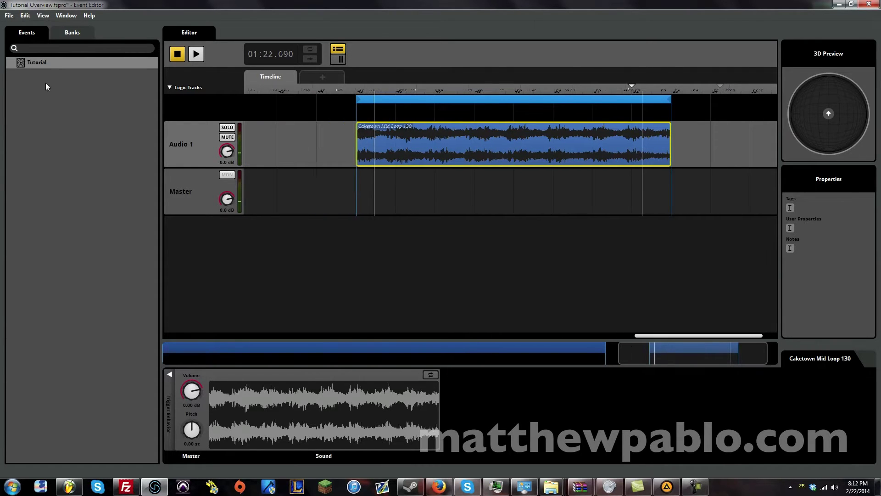
{"action": "left_click", "coordinate": [43, 16]}
{"action": "left_click", "coordinate": [105, 68]}
{"action": "left_click_drag", "start_coordinate": [617, 355], "coordinate": [685, 352]}
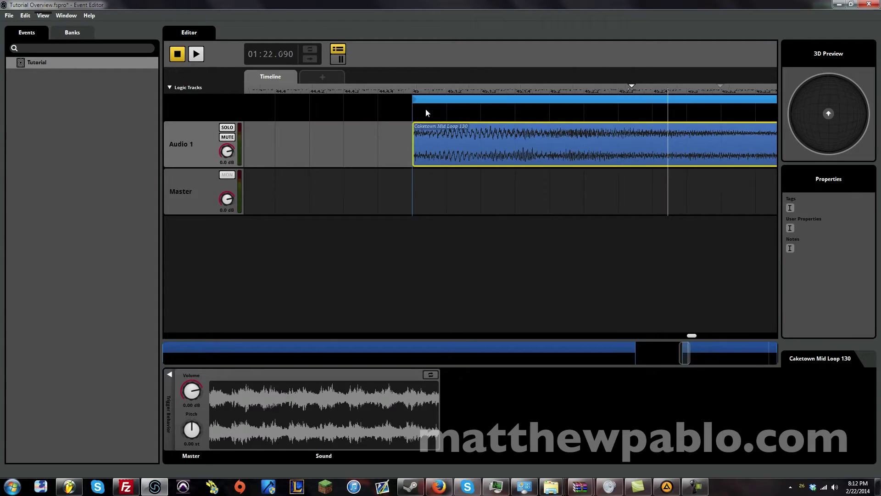
{"action": "left_click_drag", "start_coordinate": [413, 102], "coordinate": [413, 101]}
{"action": "mouse_move", "coordinate": [689, 354]}
{"action": "left_mouse_down"}
{"action": "mouse_move", "coordinate": [780, 359]}
{"action": "mouse_move", "coordinate": [682, 353]}
{"action": "left_mouse_up"}
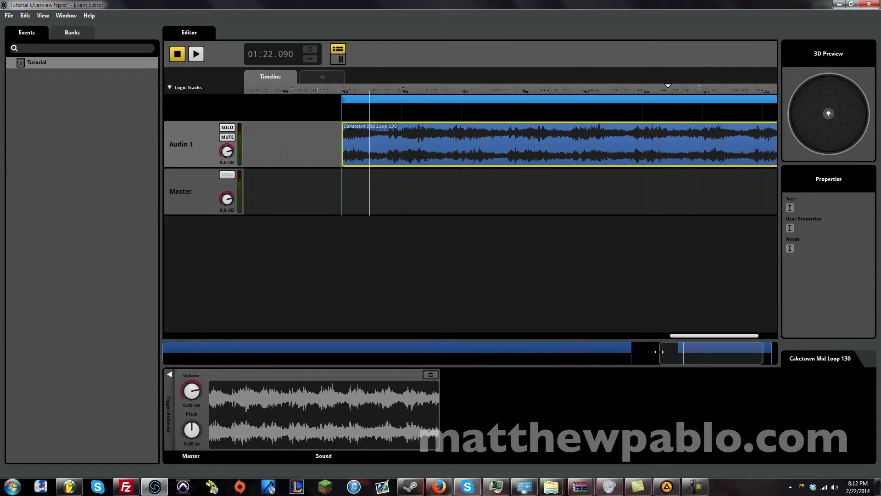
- Replay the end of the Caketown Mid Loop 130 loop region to check how smoothly it repeats
{"action": "left_click_drag", "start_coordinate": [659, 352], "coordinate": [727, 356]}
{"action": "left_click", "coordinate": [729, 88]}
{"action": "key", "text": "space"}
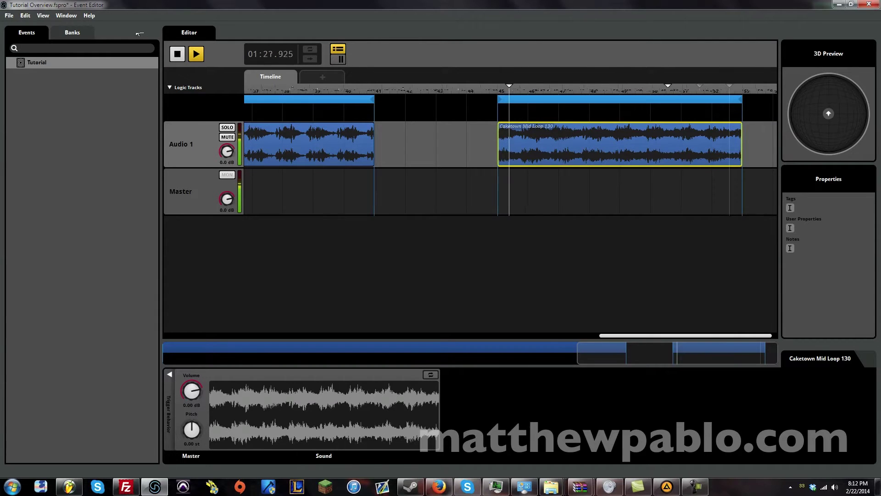
{"action": "key", "text": "space"}
{"action": "left_click", "coordinate": [59, 16]}
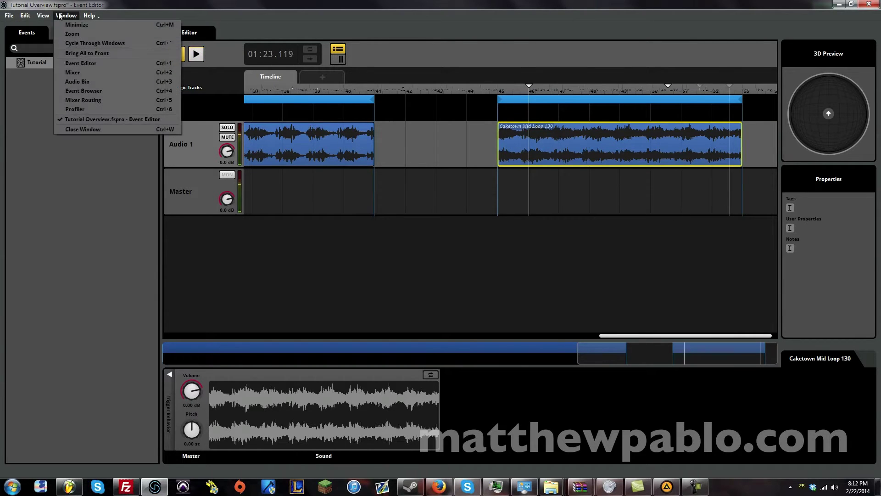
{"action": "left_click", "coordinate": [41, 15]}
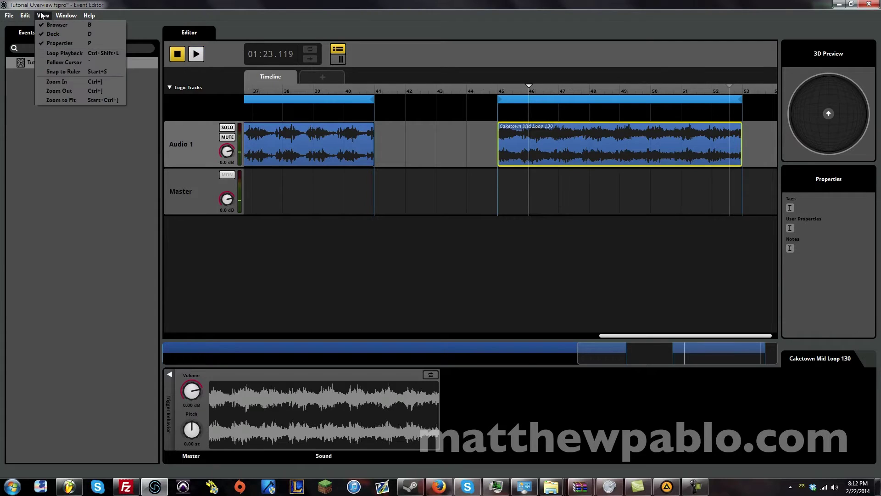
{"action": "mouse_move", "coordinate": [68, 17]}
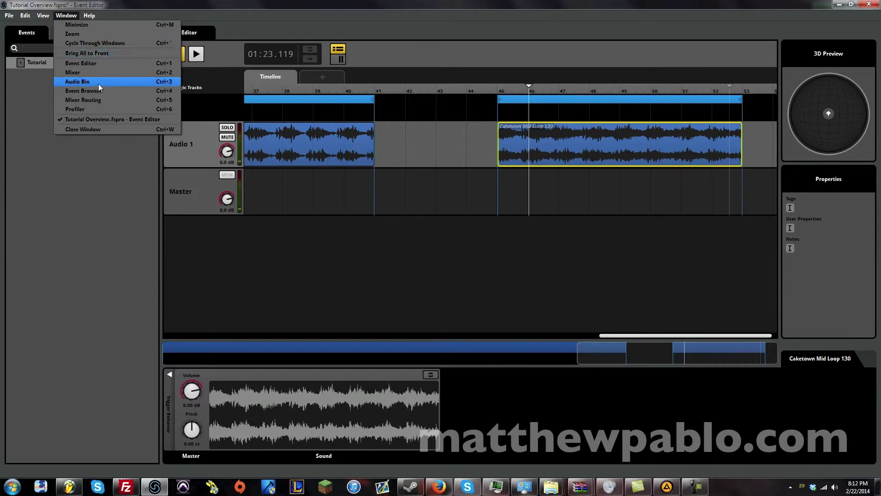
{"action": "left_click", "coordinate": [74, 72]}
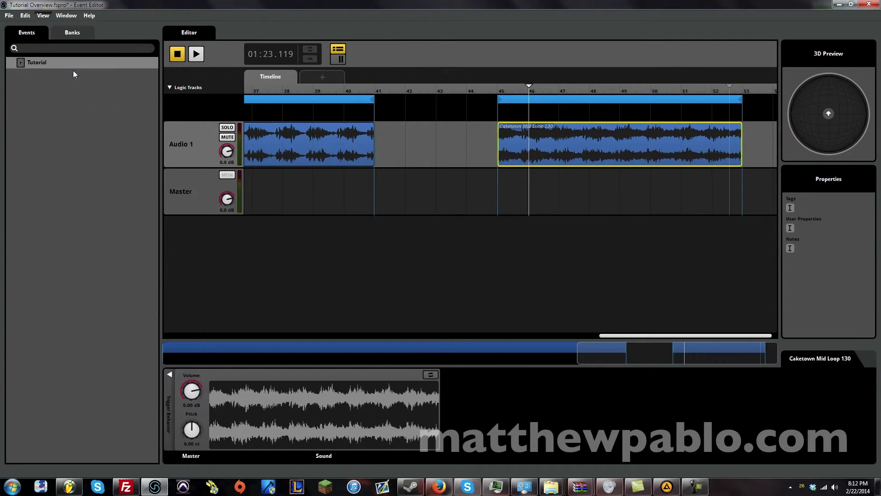
- Play the intro loop region from near its end to check the jump back to the beginning
{"action": "left_click_drag", "start_coordinate": [629, 363], "coordinate": [305, 335]}
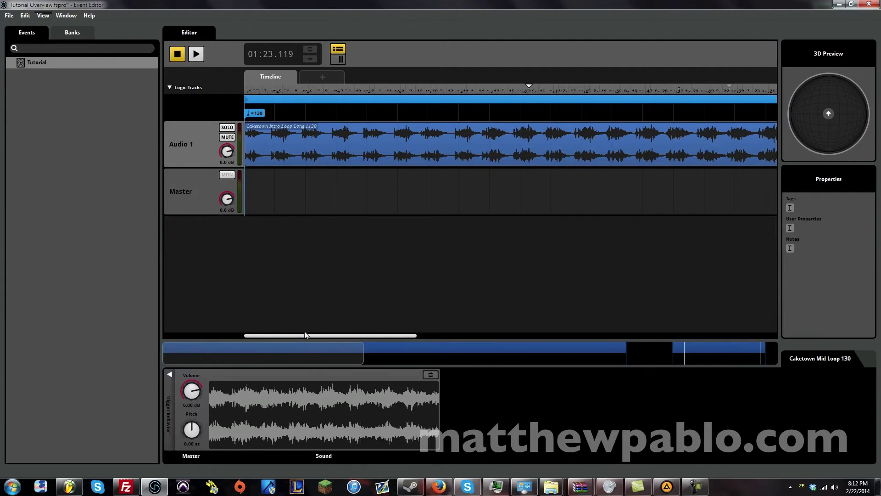
{"action": "left_click", "coordinate": [381, 92]}
{"action": "key", "text": "space"}
{"action": "left_click_drag", "start_coordinate": [340, 354], "coordinate": [647, 339]}
{"action": "left_click", "coordinate": [606, 90]}
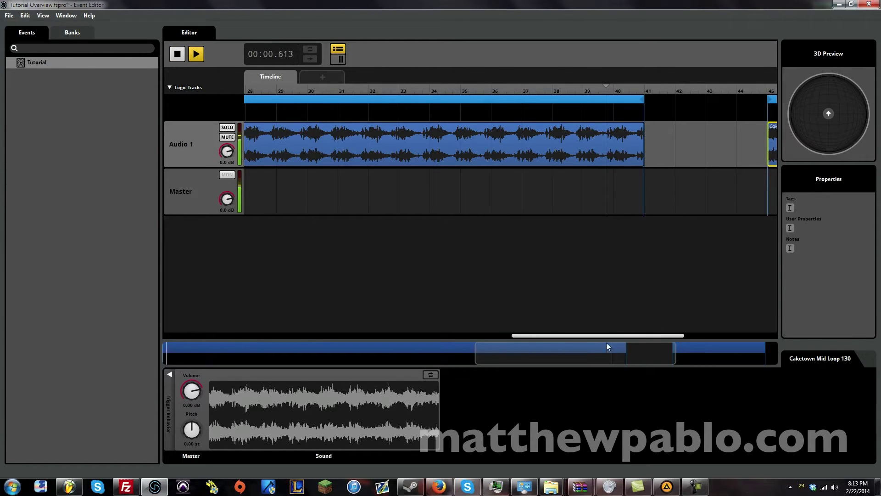
{"action": "left_click_drag", "start_coordinate": [607, 346], "coordinate": [581, 281]}
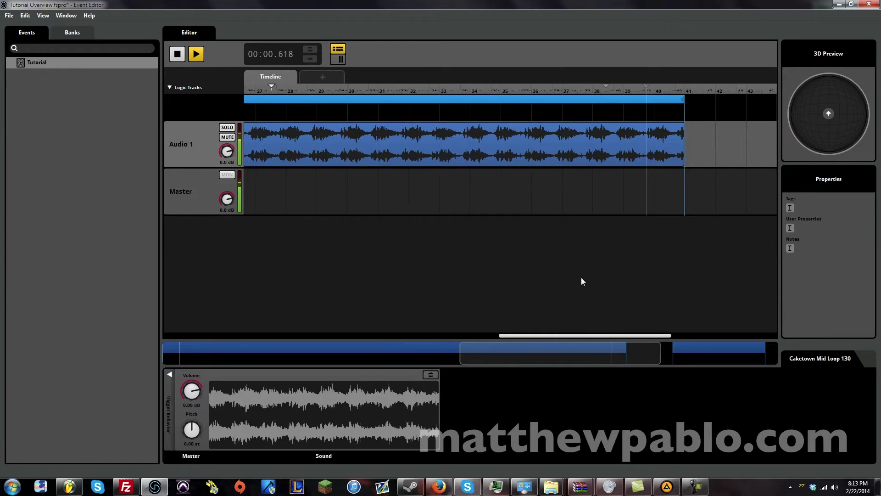
- Add a marker at the start of the intro clip and name it Loop 1
{"action": "mouse_move", "coordinate": [570, 362]}
{"action": "left_mouse_down"}
{"action": "mouse_move", "coordinate": [628, 354]}
{"action": "mouse_move", "coordinate": [264, 320]}
{"action": "mouse_move", "coordinate": [184, 283]}
{"action": "left_mouse_up"}
{"action": "right_click", "coordinate": [362, 114]}
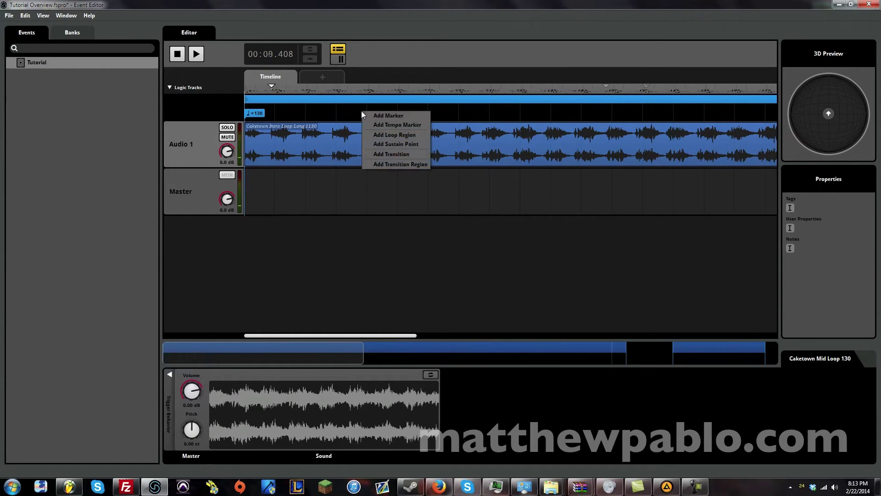
{"action": "left_click", "coordinate": [397, 115]}
{"action": "mouse_move", "coordinate": [377, 118]}
{"action": "left_mouse_down"}
{"action": "mouse_move", "coordinate": [266, 143]}
{"action": "mouse_move", "coordinate": [264, 130]}
{"action": "left_mouse_up"}
{"action": "double_click", "coordinate": [263, 129]}
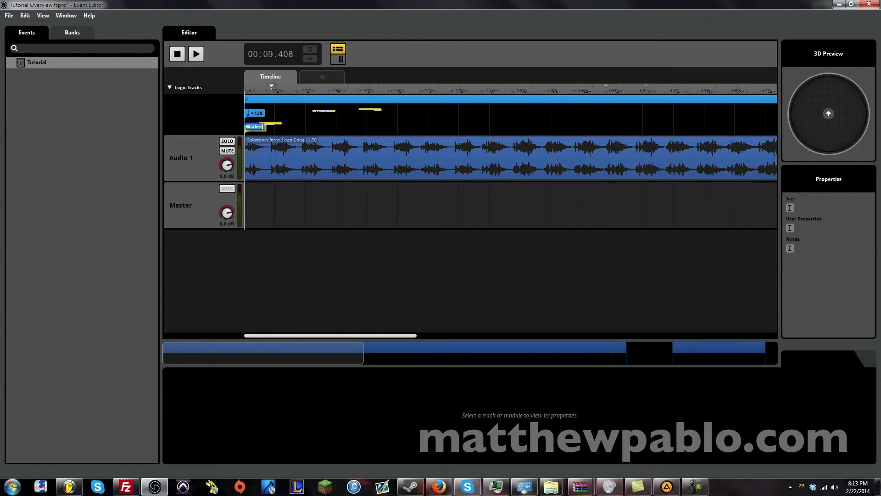
{"action": "type", "text": "Loop 1"}
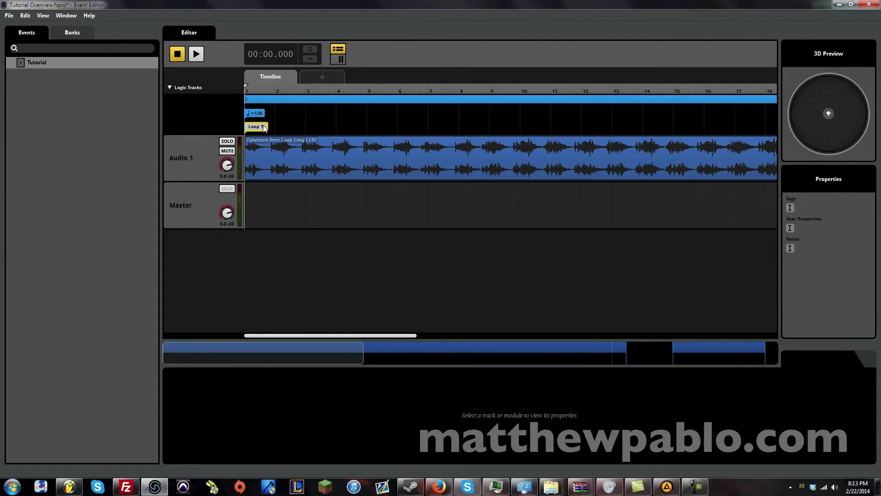
- Add a marker at bar 45, where Caketown Mid Loop 130 begins, and name it Loop 2
{"action": "left_click_drag", "start_coordinate": [269, 337], "coordinate": [661, 311]}
{"action": "right_click", "coordinate": [590, 119]}
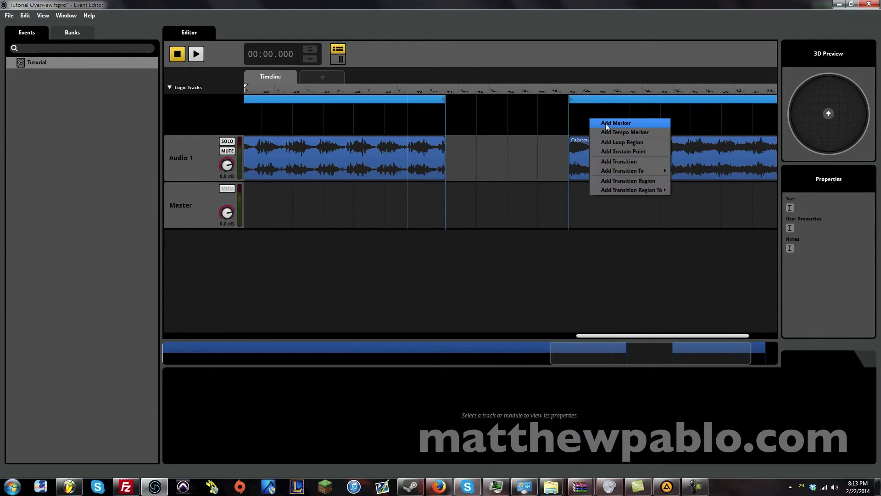
{"action": "left_click", "coordinate": [618, 123]}
{"action": "left_click_drag", "start_coordinate": [602, 117], "coordinate": [580, 115]}
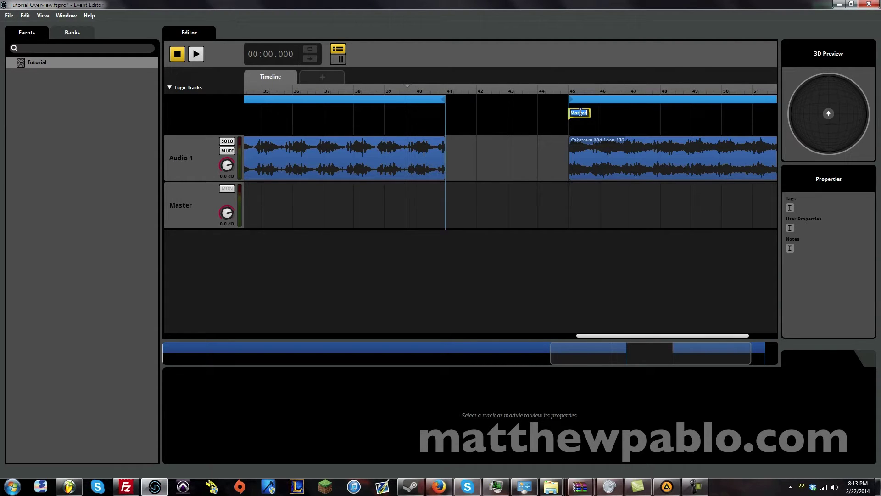
{"action": "type", "text": "Loop 2"}
{"action": "key", "text": "Return"}
- Add a sustain point above the intro clip and move it to about bar 19.5
{"action": "left_click_drag", "start_coordinate": [596, 351], "coordinate": [209, 352]}
{"action": "right_click", "coordinate": [334, 122]}
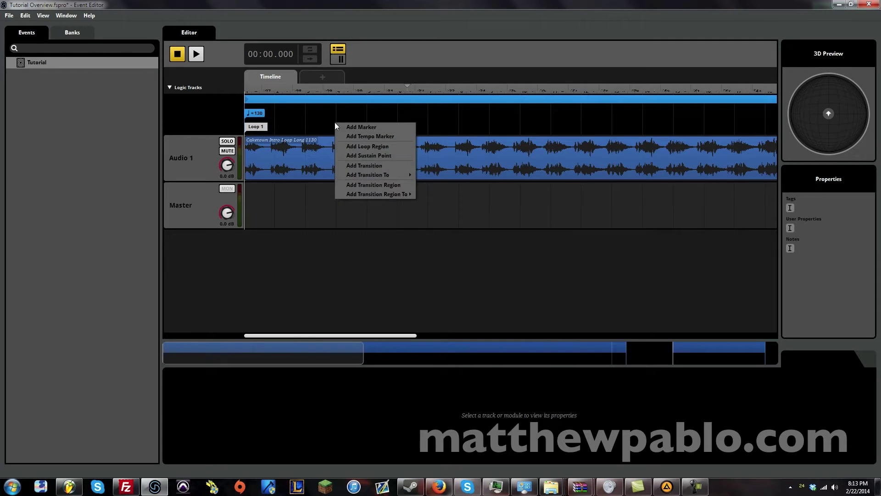
{"action": "mouse_move", "coordinate": [386, 177]}
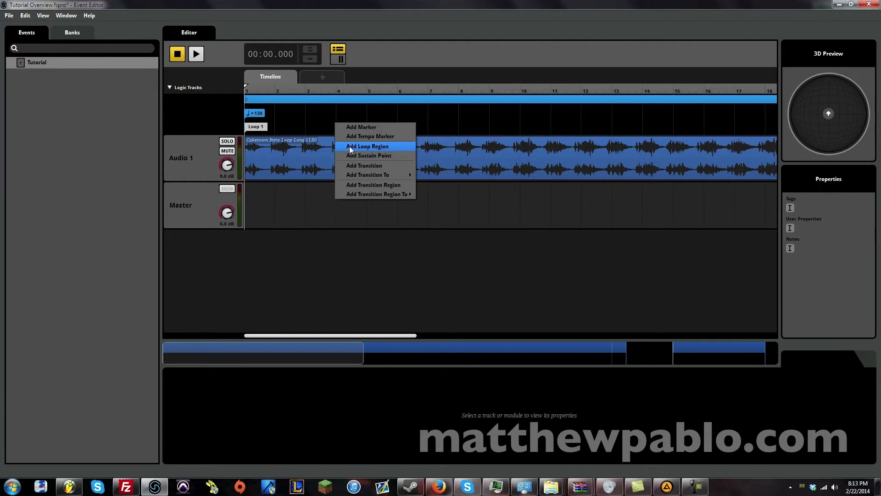
{"action": "left_click", "coordinate": [375, 156]}
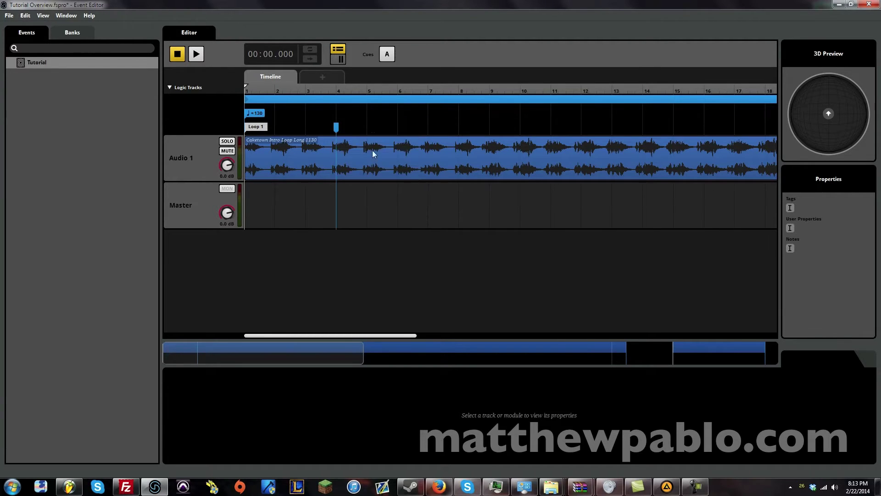
{"action": "mouse_move", "coordinate": [336, 128]}
{"action": "left_mouse_down"}
{"action": "mouse_move", "coordinate": [690, 140]}
{"action": "mouse_move", "coordinate": [600, 146]}
{"action": "left_mouse_up"}
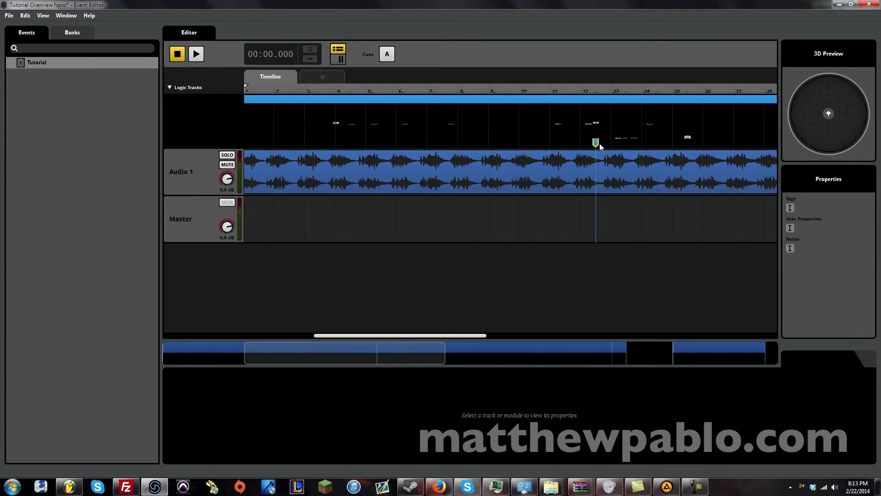
- Play the intro clip up to the sustain point to test it, and delete the sustain point
{"action": "left_click", "coordinate": [585, 85]}
{"action": "key", "text": "space"}
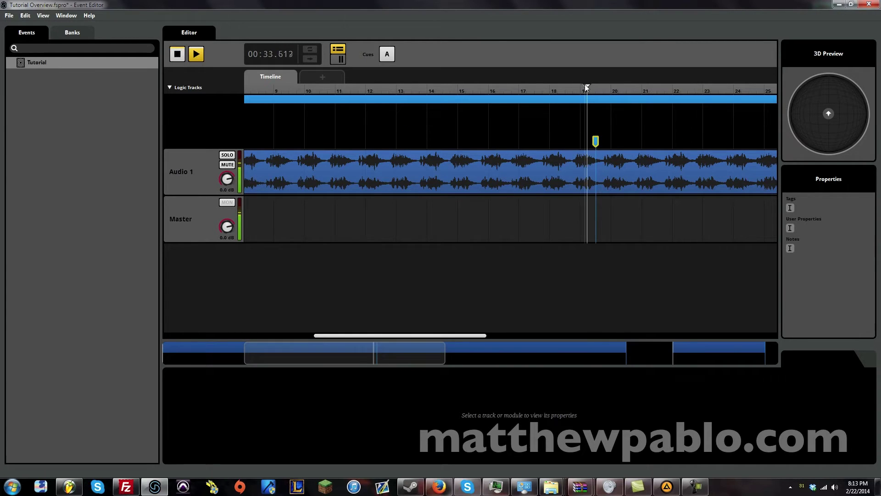
{"action": "left_click", "coordinate": [512, 92]}
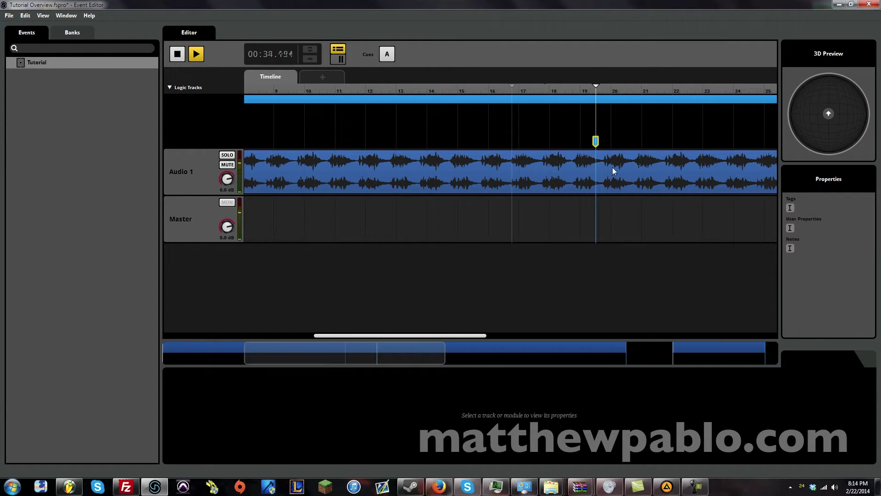
{"action": "right_click", "coordinate": [597, 144]}
{"action": "left_click", "coordinate": [613, 160]}
- Stop playback and add a transition marker above the intro clip, placing it at about bar 14
{"action": "right_click", "coordinate": [499, 116]}
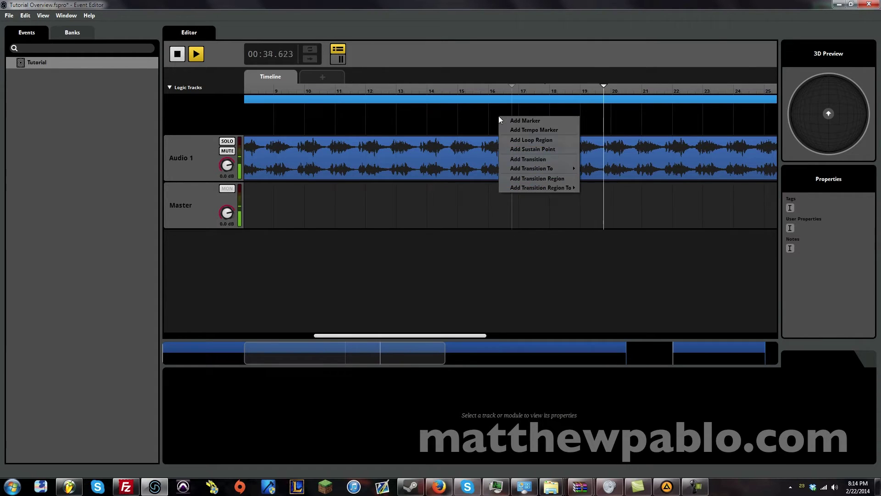
{"action": "left_click", "coordinate": [180, 54]}
{"action": "right_click", "coordinate": [421, 123]}
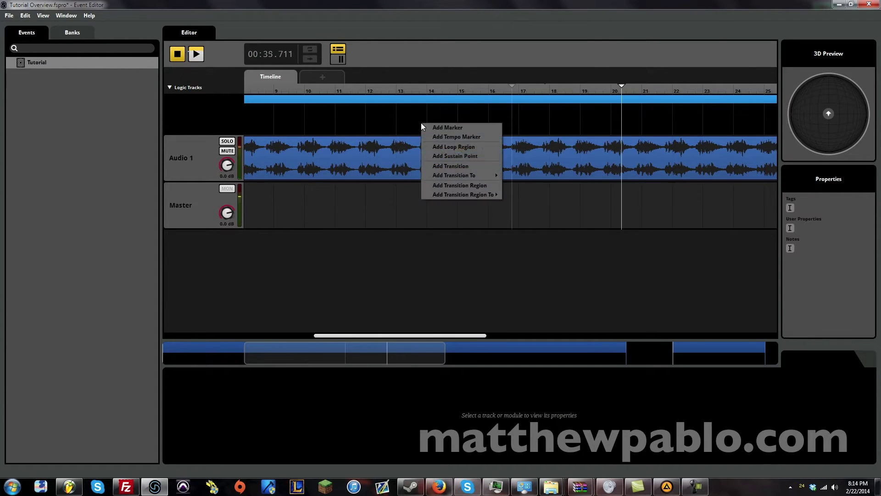
{"action": "left_click", "coordinate": [464, 167]}
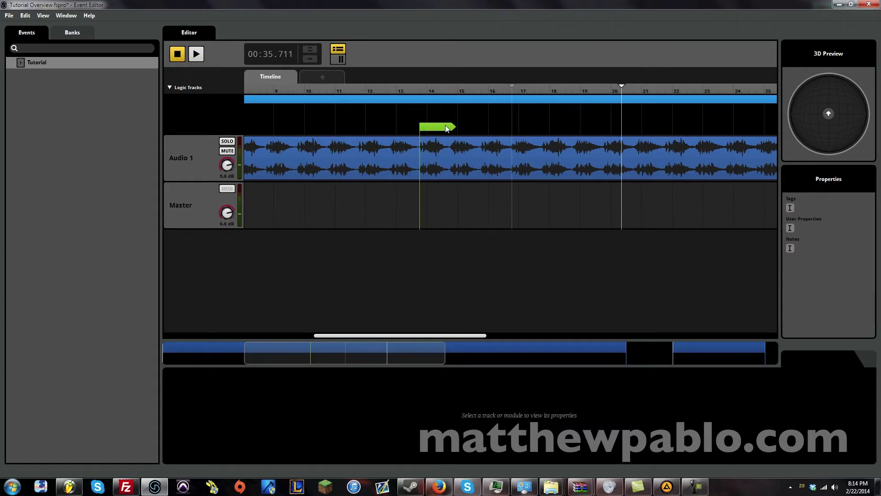
{"action": "mouse_move", "coordinate": [446, 128]}
{"action": "left_mouse_down"}
{"action": "mouse_move", "coordinate": [506, 128]}
{"action": "mouse_move", "coordinate": [445, 130]}
{"action": "left_mouse_up"}
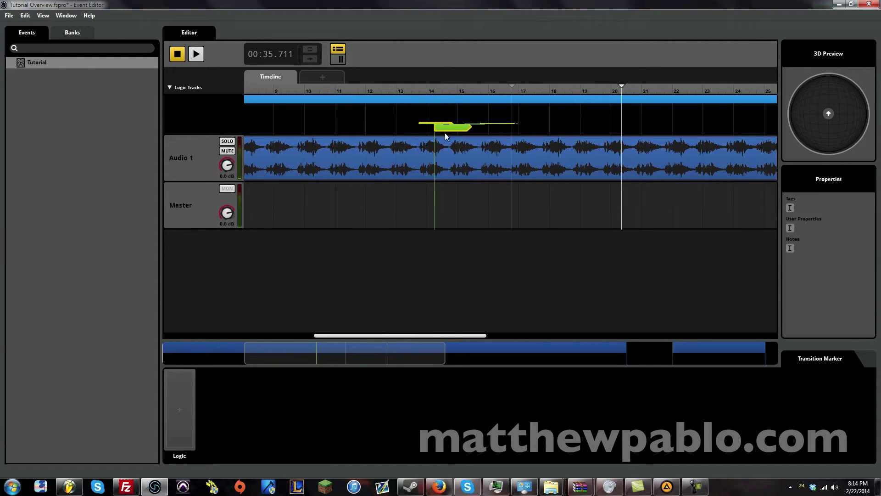
- Check the destinations offered for the transition marker near bar 14, and delete that marker
{"action": "right_click", "coordinate": [446, 129]}
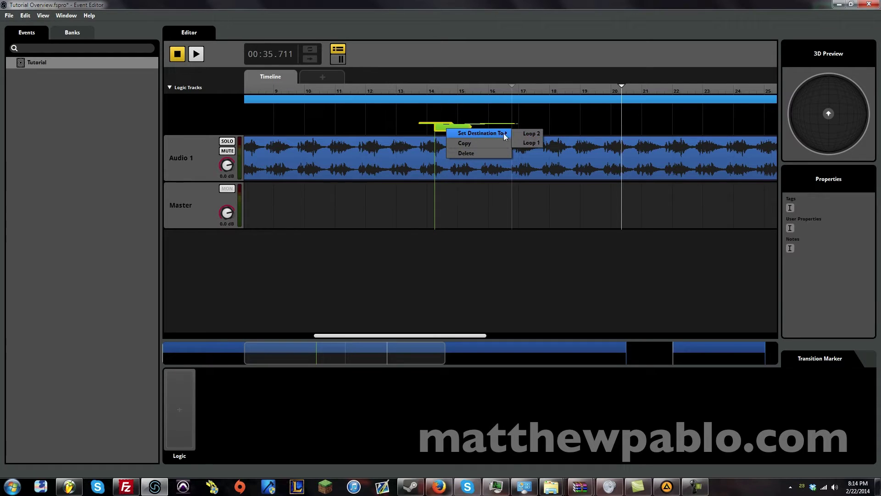
{"action": "left_click", "coordinate": [465, 129]}
{"action": "right_click", "coordinate": [463, 127]}
{"action": "left_click", "coordinate": [481, 151]}
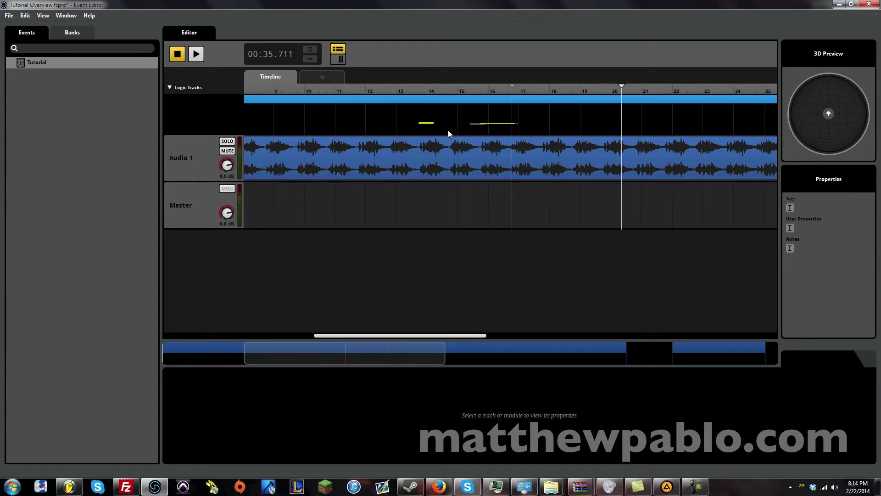
- Add a transition to Loop 2 above the intro clip and place it at bar 15
{"action": "right_click", "coordinate": [437, 123]}
{"action": "mouse_move", "coordinate": [504, 176]}
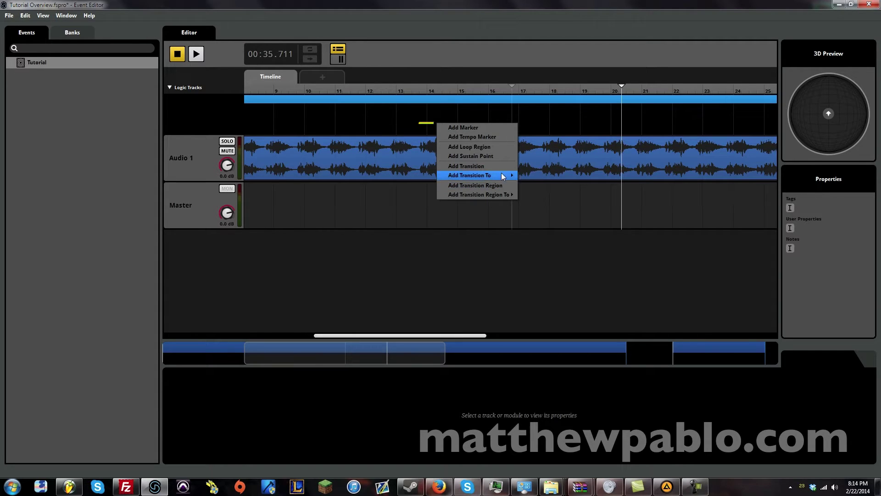
{"action": "left_click", "coordinate": [542, 175]}
{"action": "left_click_drag", "start_coordinate": [449, 129], "coordinate": [474, 128]}
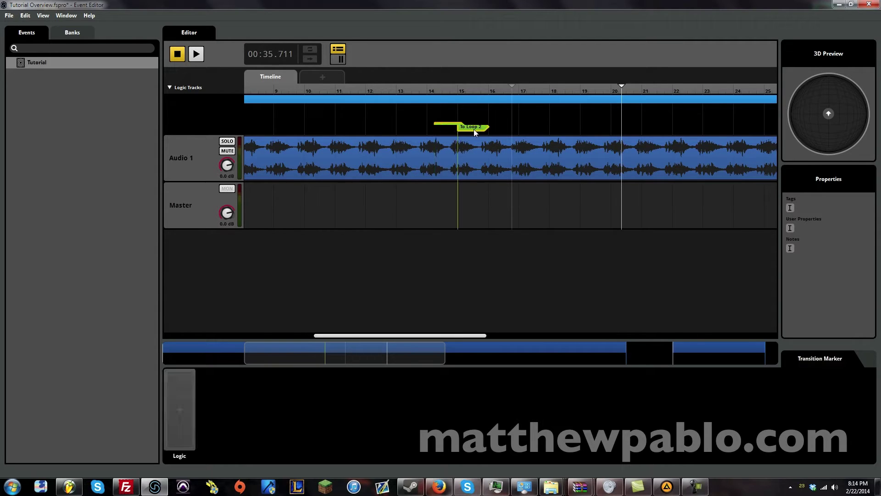
- Play the event from about bar 13 to test the jump to Loop 2, and stop playback
{"action": "left_click_drag", "start_coordinate": [445, 360], "coordinate": [737, 365]}
{"action": "left_click_drag", "start_coordinate": [639, 360], "coordinate": [411, 345]}
{"action": "key", "text": "space"}
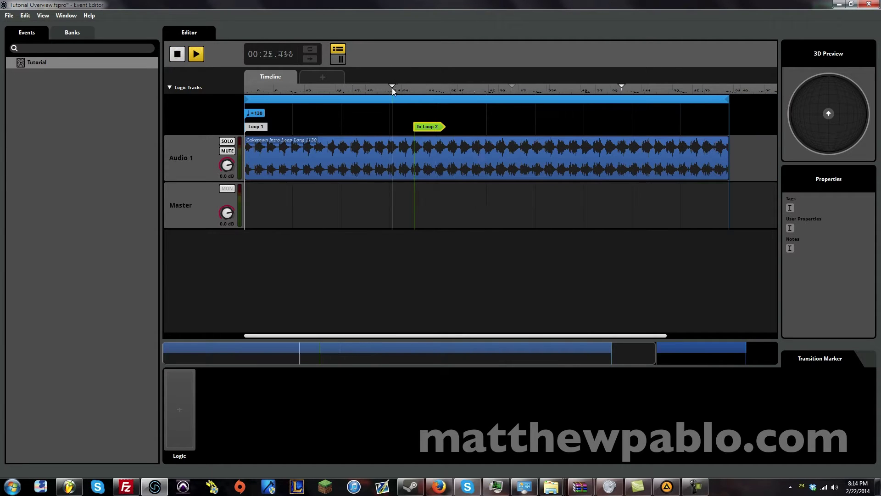
{"action": "left_click", "coordinate": [392, 87]}
{"action": "left_click_drag", "start_coordinate": [508, 346], "coordinate": [479, 335]}
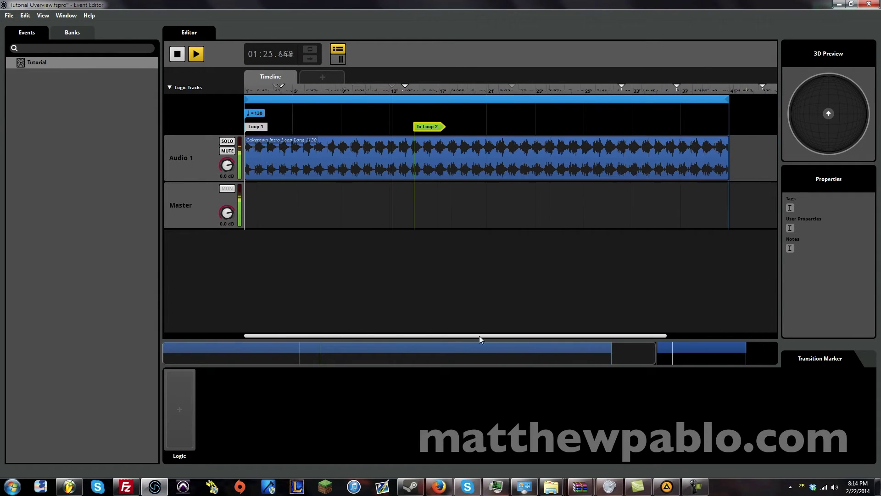
{"action": "left_click", "coordinate": [177, 54]}
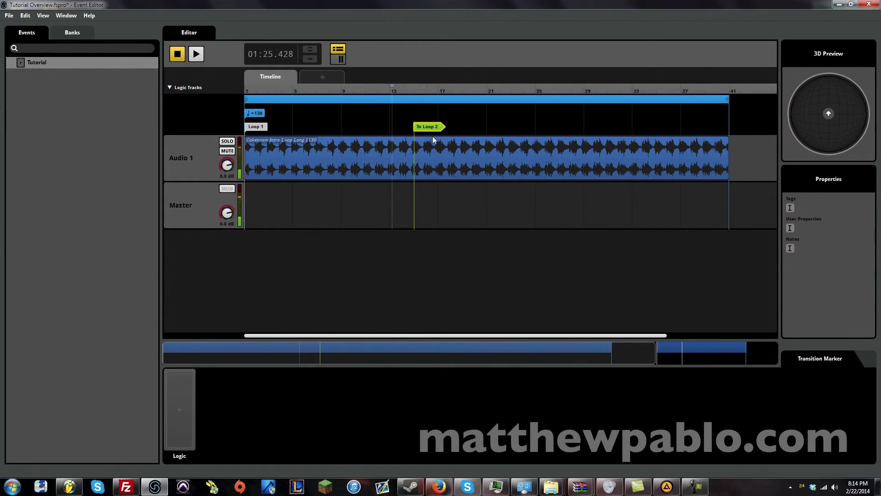
- Move the To Loop 2 marker to bar 41 at the end of the intro clip and test playback from about bar 38.5
{"action": "left_click_drag", "start_coordinate": [426, 129], "coordinate": [741, 140]}
{"action": "left_click", "coordinate": [700, 89]}
{"action": "key", "text": "space"}
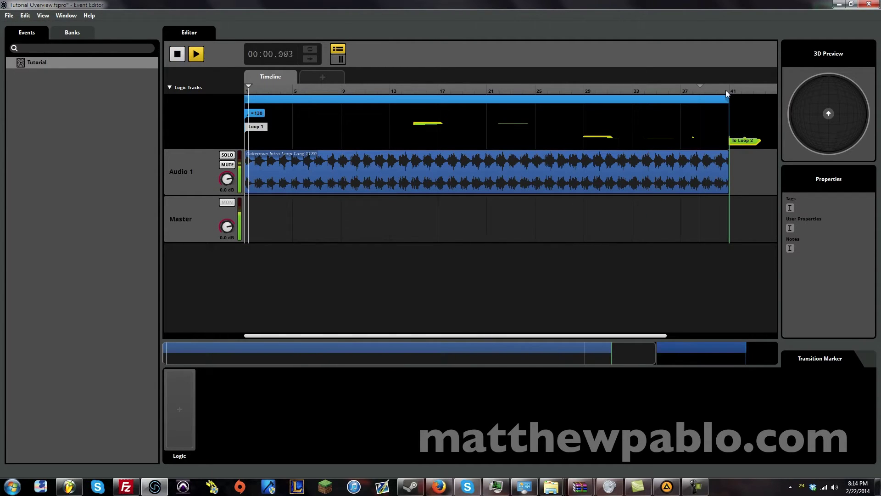
{"action": "key", "text": "space"}
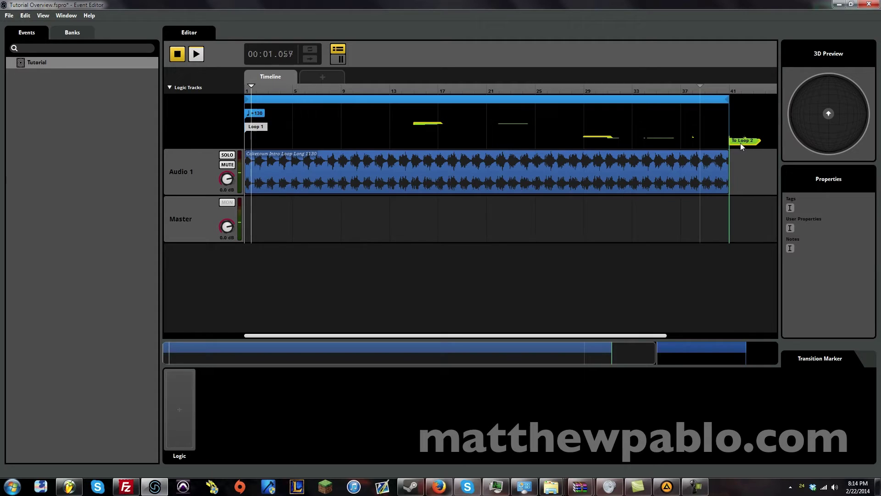
- Turn off Snap to Ruler, place the To Loop 2 marker just before bar 41, and test the transition
{"action": "mouse_move", "coordinate": [739, 143]}
{"action": "left_mouse_down"}
{"action": "mouse_move", "coordinate": [728, 145]}
{"action": "mouse_move", "coordinate": [743, 144]}
{"action": "left_mouse_up"}
{"action": "mouse_move", "coordinate": [165, 357]}
{"action": "left_mouse_down"}
{"action": "mouse_move", "coordinate": [647, 358]}
{"action": "mouse_move", "coordinate": [627, 360]}
{"action": "left_mouse_up"}
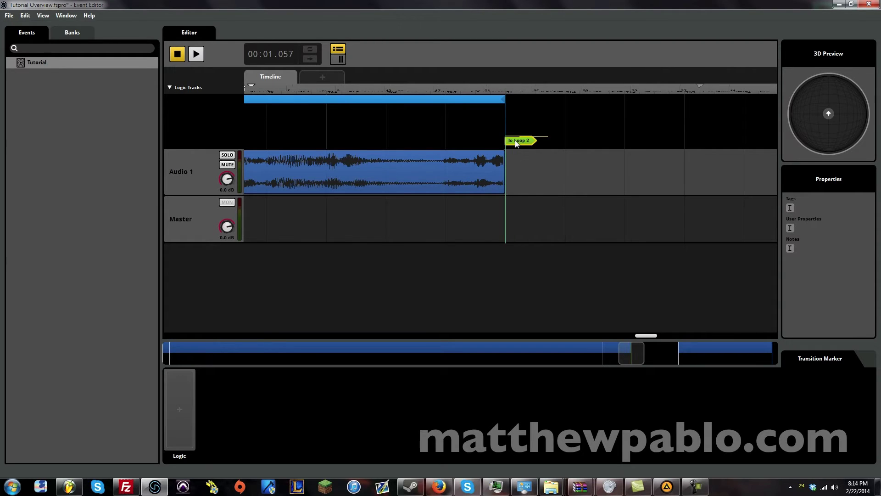
{"action": "left_click_drag", "start_coordinate": [515, 139], "coordinate": [505, 142]}
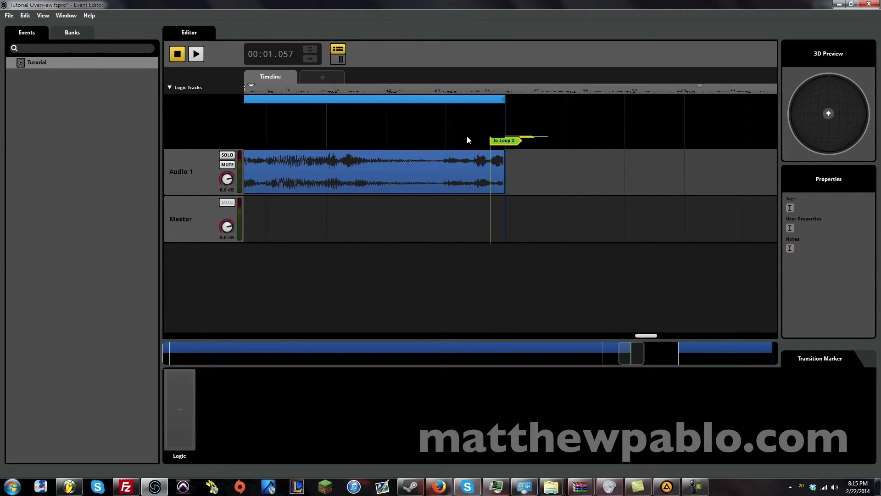
{"action": "left_click", "coordinate": [31, 18]}
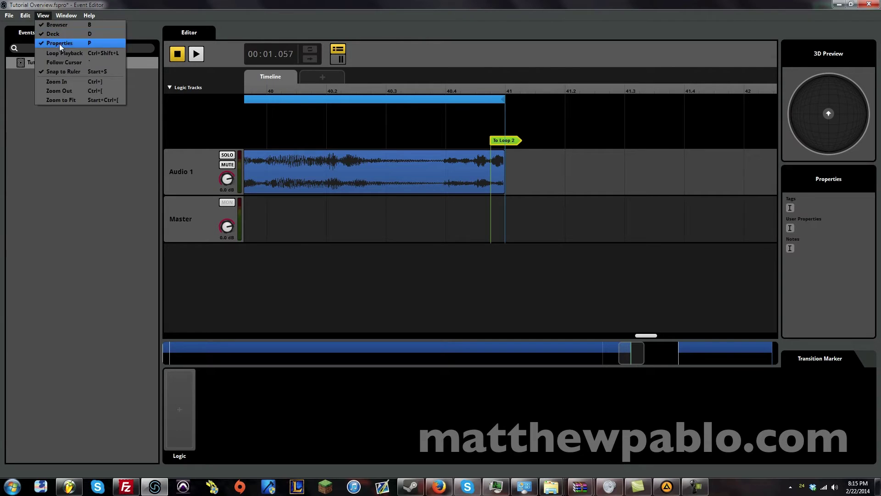
{"action": "left_click", "coordinate": [73, 71]}
{"action": "left_click_drag", "start_coordinate": [500, 140], "coordinate": [514, 140]}
{"action": "left_click", "coordinate": [441, 89]}
{"action": "key", "text": "space"}
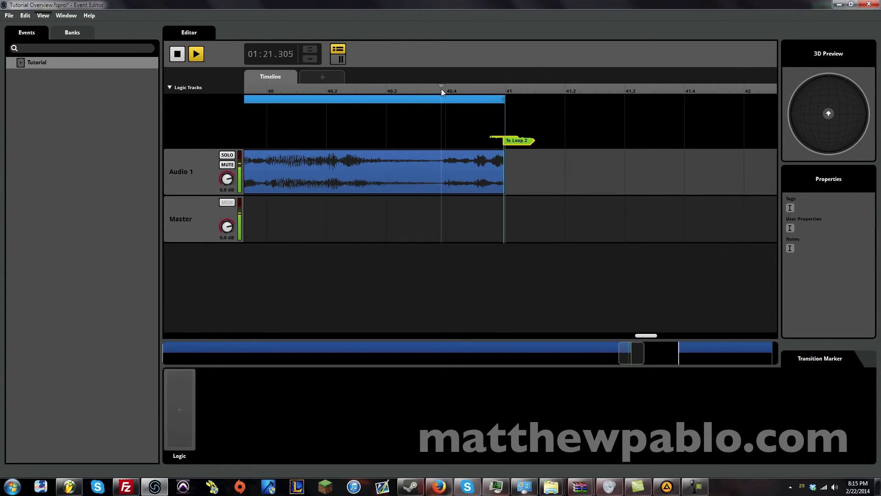
{"action": "key", "text": "space"}
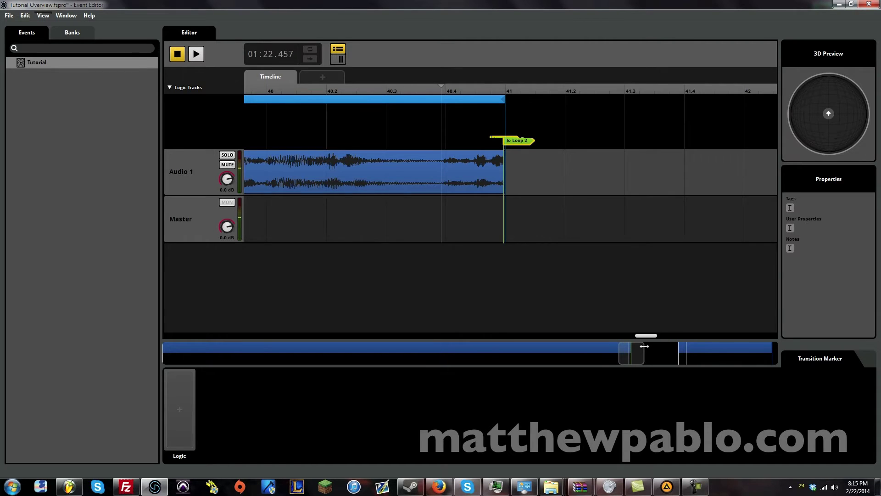
- Move the To Loop 2 marker back to about bar 25 and play from shortly before it to test the transition
{"action": "left_click_drag", "start_coordinate": [644, 352], "coordinate": [779, 371]}
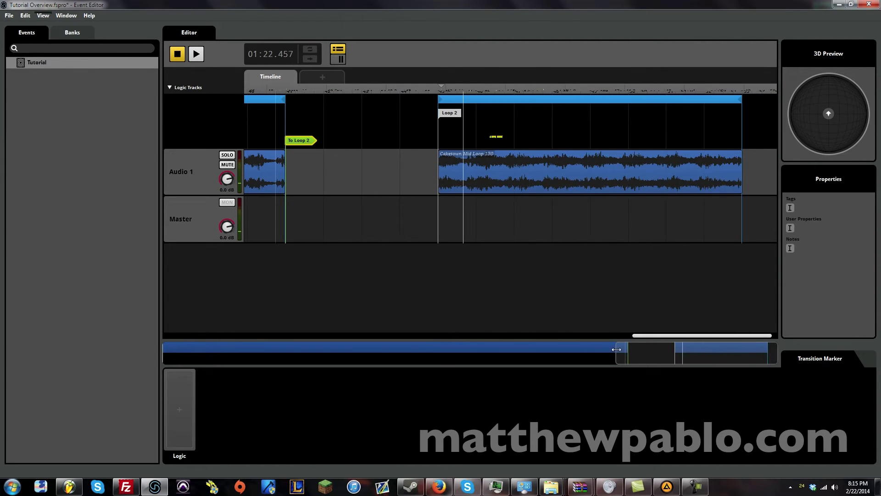
{"action": "left_click_drag", "start_coordinate": [616, 349], "coordinate": [147, 349]}
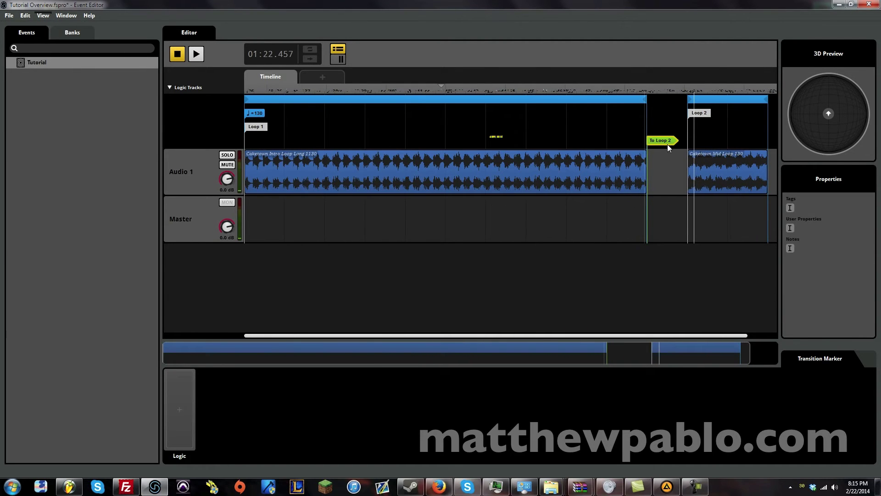
{"action": "left_click_drag", "start_coordinate": [667, 144], "coordinate": [578, 145]}
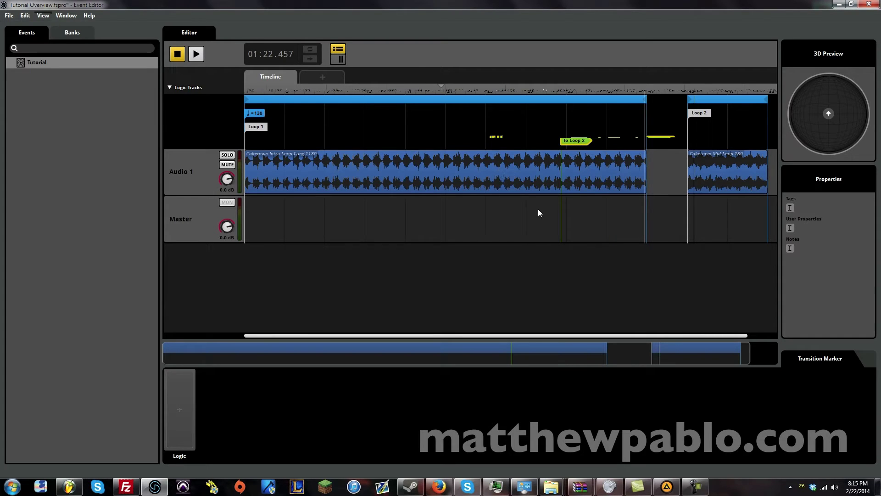
{"action": "mouse_move", "coordinate": [577, 140]}
{"action": "left_mouse_down"}
{"action": "mouse_move", "coordinate": [643, 147]}
{"action": "mouse_move", "coordinate": [607, 147]}
{"action": "mouse_move", "coordinate": [639, 158]}
{"action": "mouse_move", "coordinate": [494, 157]}
{"action": "left_mouse_up"}
{"action": "left_click", "coordinate": [450, 90]}
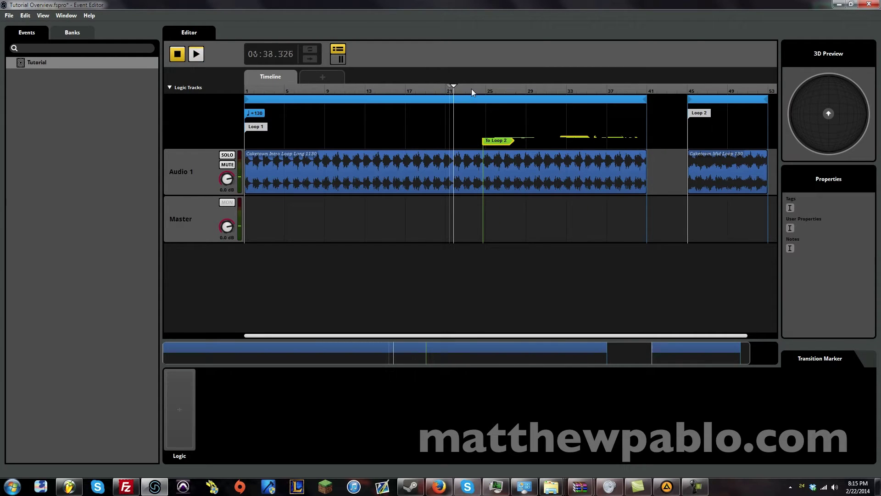
{"action": "key", "text": "space"}
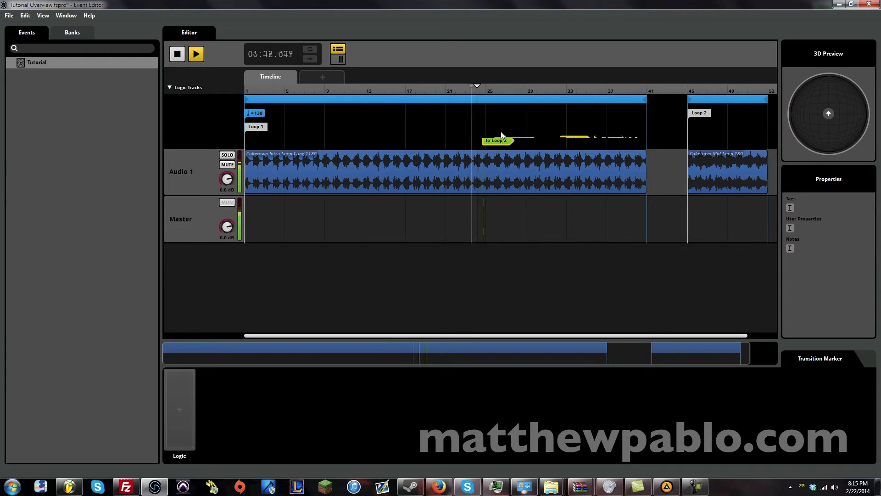
{"action": "key", "text": "space"}
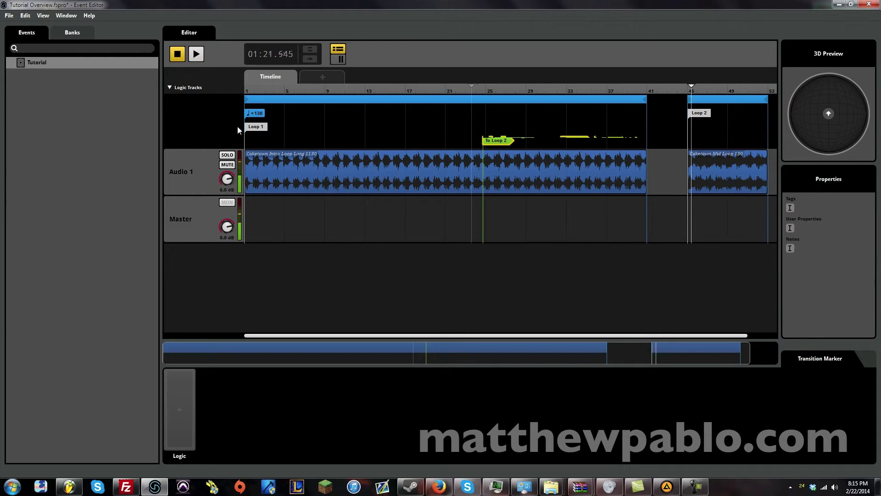
- Turn Snap to Ruler back on and move the To Loop 2 marker to bar 17
{"action": "left_click", "coordinate": [39, 17]}
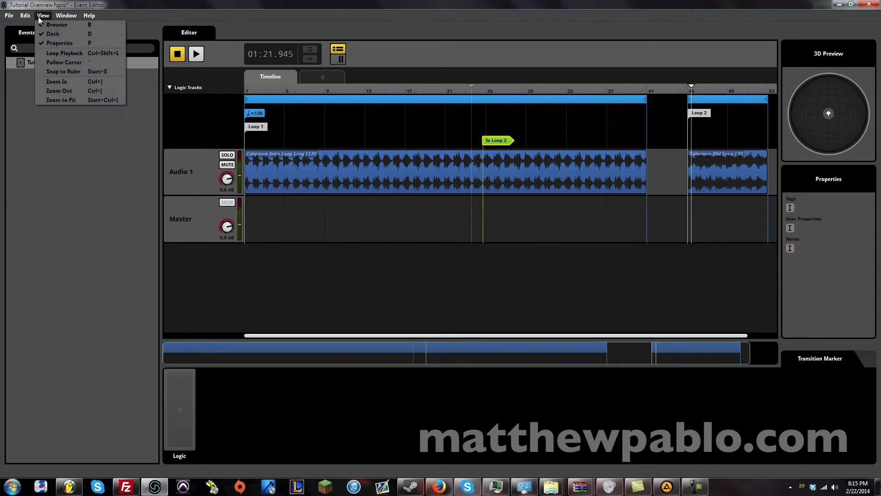
{"action": "left_click", "coordinate": [63, 72]}
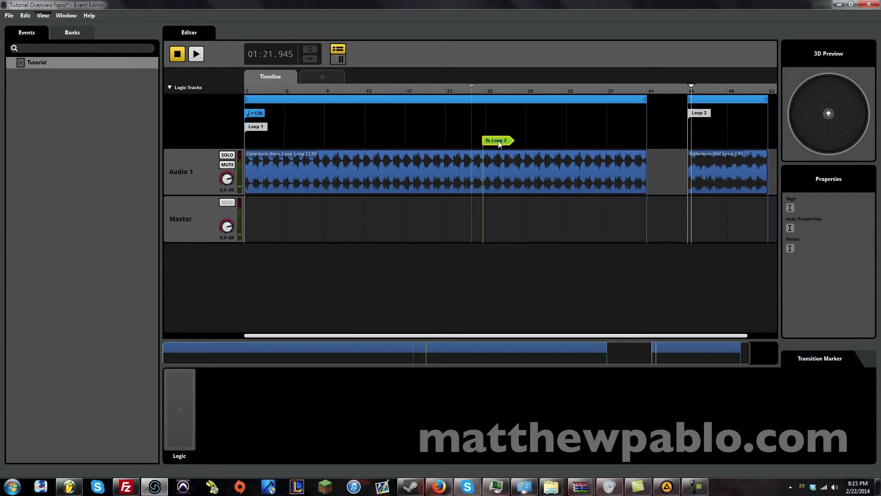
{"action": "mouse_move", "coordinate": [497, 141]}
{"action": "left_mouse_down"}
{"action": "mouse_move", "coordinate": [579, 150]}
{"action": "mouse_move", "coordinate": [583, 140]}
{"action": "mouse_move", "coordinate": [420, 127]}
{"action": "left_mouse_up"}
- Add a parameter named Transition to the event with a range of 0 to 1
{"action": "left_click", "coordinate": [180, 392]}
{"action": "left_click", "coordinate": [175, 403]}
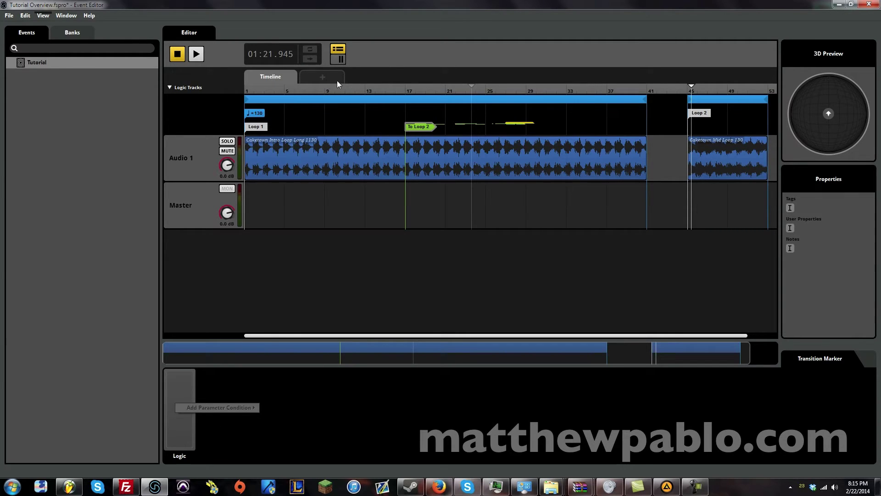
{"action": "left_click", "coordinate": [323, 79]}
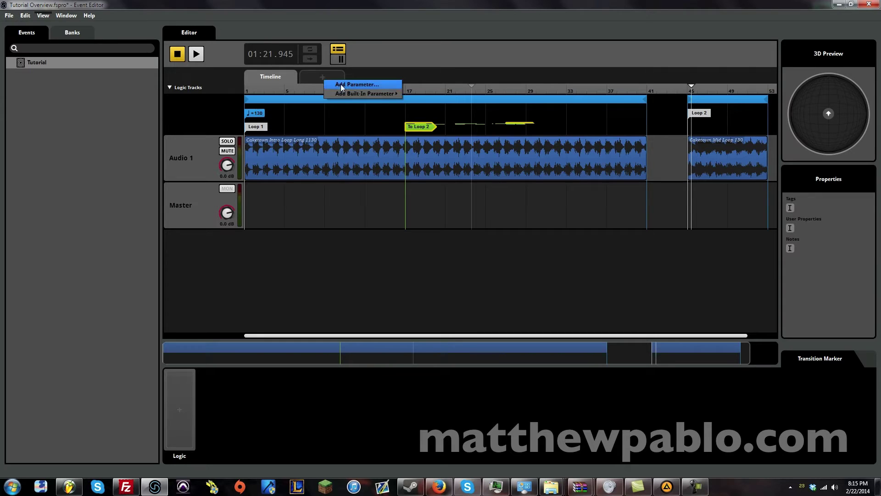
{"action": "left_click", "coordinate": [344, 85]}
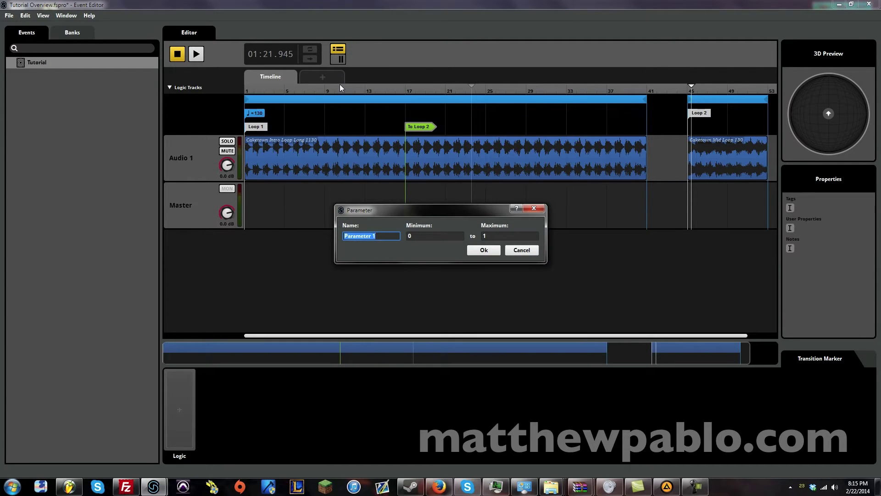
{"action": "type", "text": "Transition"}
{"action": "key", "text": "Return"}
{"action": "mouse_move", "coordinate": [411, 55]}
{"action": "left_mouse_down"}
{"action": "mouse_move", "coordinate": [411, 9]}
{"action": "mouse_move", "coordinate": [411, 54]}
{"action": "left_mouse_up"}
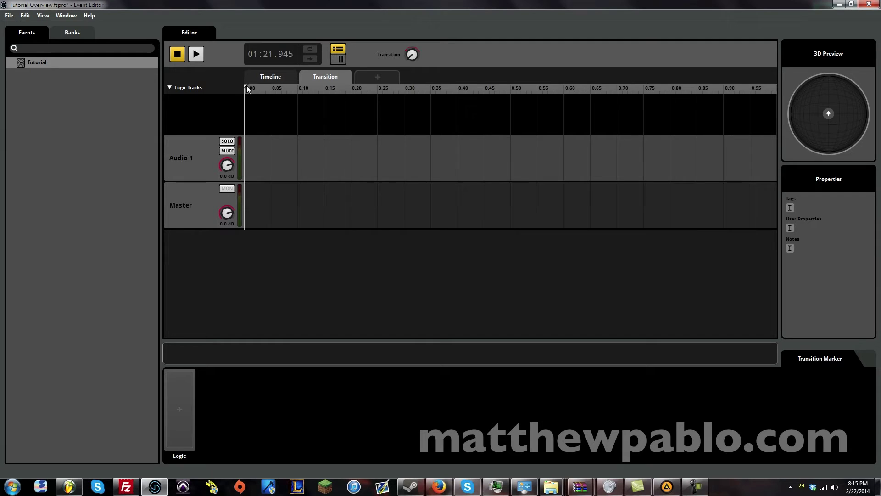
- Return to the timeline, move the To Loop 2 marker to bar 21, and view its available parameter conditions
{"action": "left_click", "coordinate": [261, 77]}
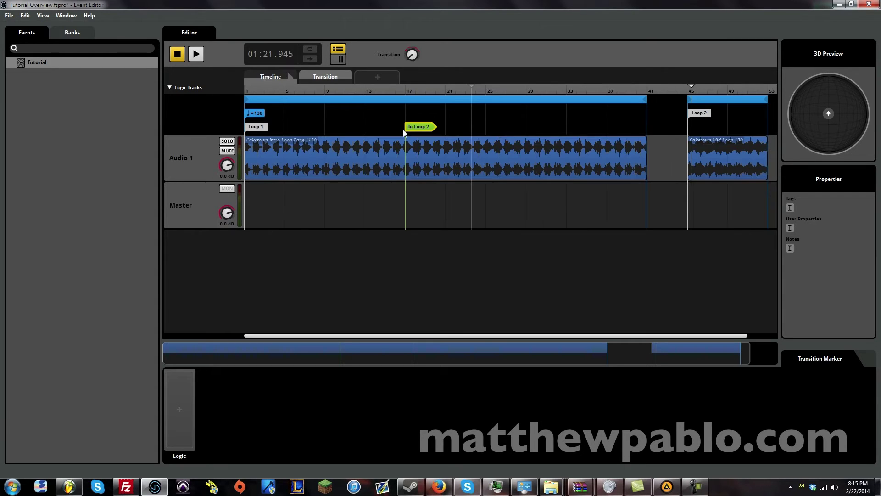
{"action": "left_click_drag", "start_coordinate": [404, 130], "coordinate": [451, 129]}
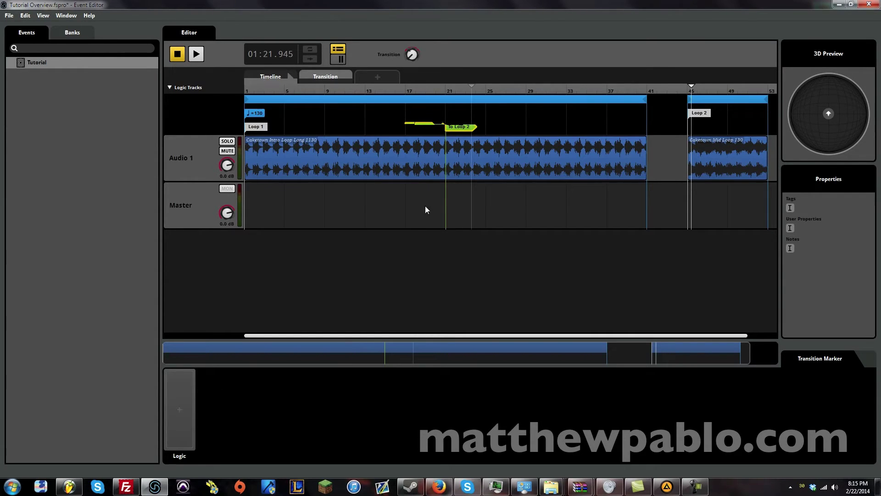
{"action": "left_click", "coordinate": [179, 399]}
{"action": "mouse_move", "coordinate": [197, 403]}
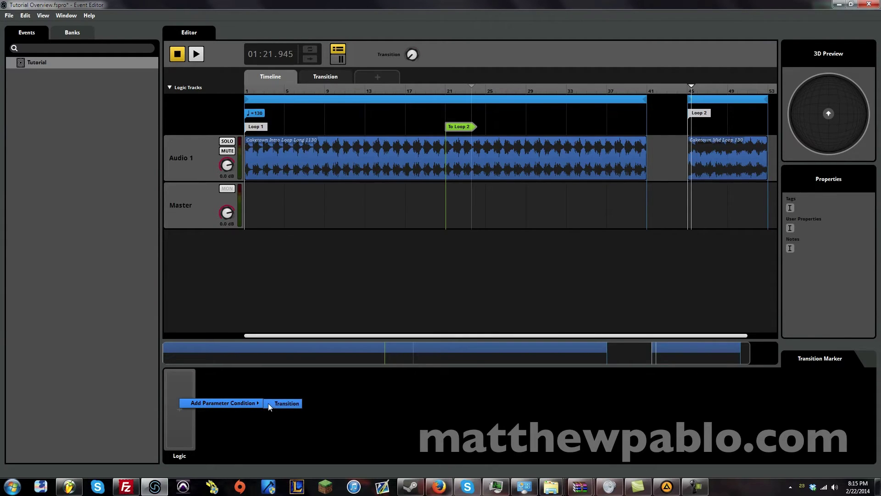
- Rename the Transition parameter to Caketime and check how it is listed among the marker's parameter conditions
{"action": "left_click", "coordinate": [324, 78]}
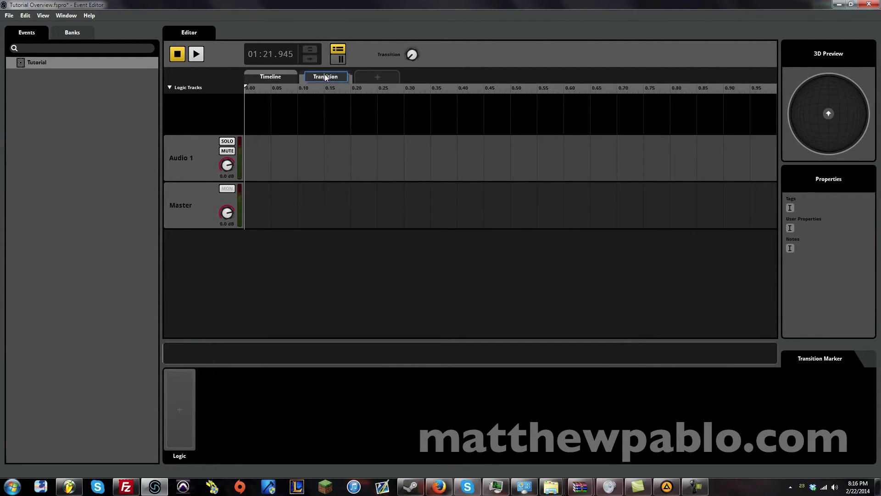
{"action": "double_click", "coordinate": [324, 77]}
{"action": "type", "text": "Caketime"}
{"action": "key", "text": "Return"}
{"action": "left_click", "coordinate": [277, 76]}
{"action": "right_click", "coordinate": [183, 424]}
{"action": "mouse_move", "coordinate": [266, 423]}
- Rename the Caketime parameter back to Transition
{"action": "left_click", "coordinate": [329, 76]}
{"action": "double_click", "coordinate": [327, 77]}
{"action": "type", "text": "Transition"}
{"action": "key", "text": "Return"}
- Add a Transition parameter condition to the logic of the To Loop 2 marker on the timeline
{"action": "left_click", "coordinate": [271, 81]}
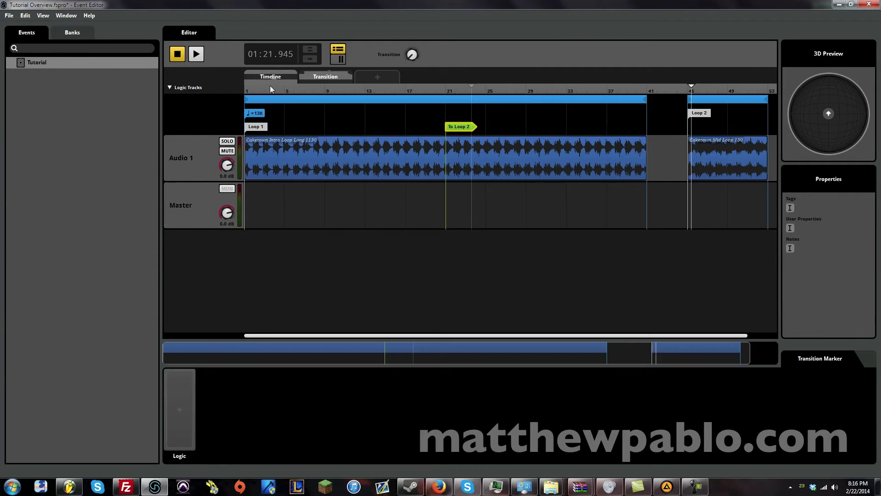
{"action": "right_click", "coordinate": [190, 385]}
{"action": "left_click", "coordinate": [297, 390]}
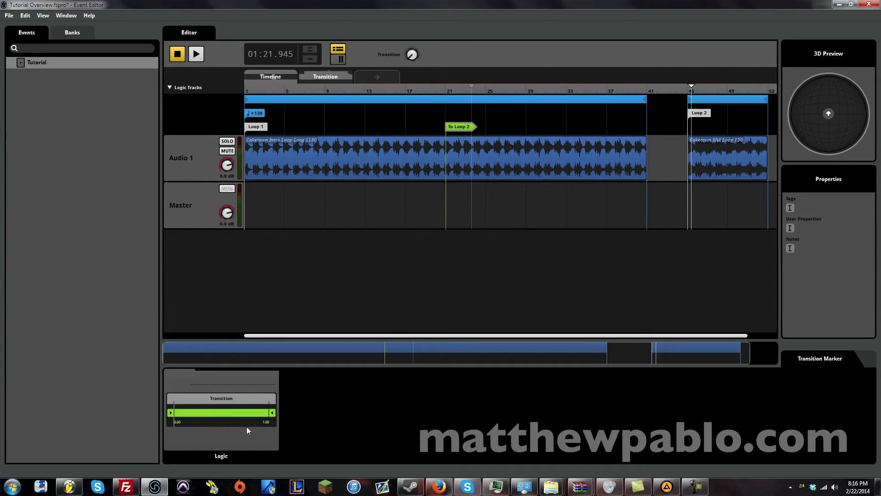
- Set the Transition condition's range to 0.70–1.00 and raise the Transition parameter value into that range
{"action": "left_click_drag", "start_coordinate": [411, 55], "coordinate": [411, 30]}
{"action": "left_click", "coordinate": [171, 409]}
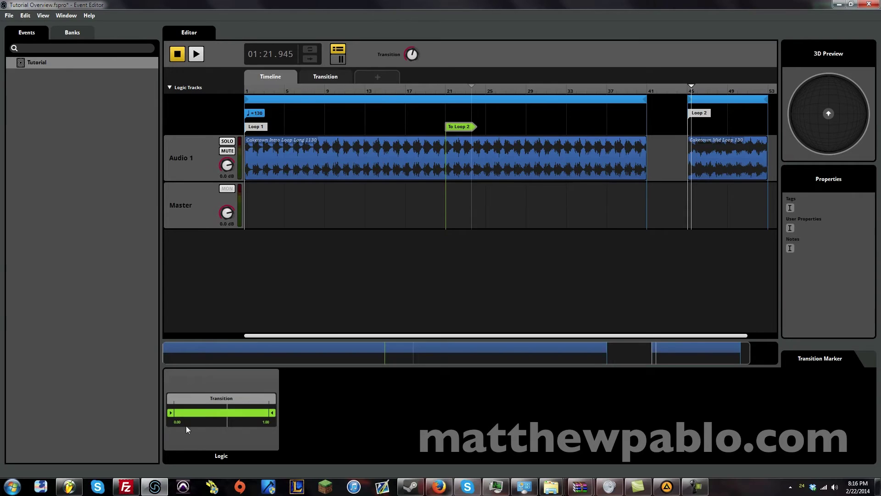
{"action": "left_click_drag", "start_coordinate": [171, 415], "coordinate": [237, 412]}
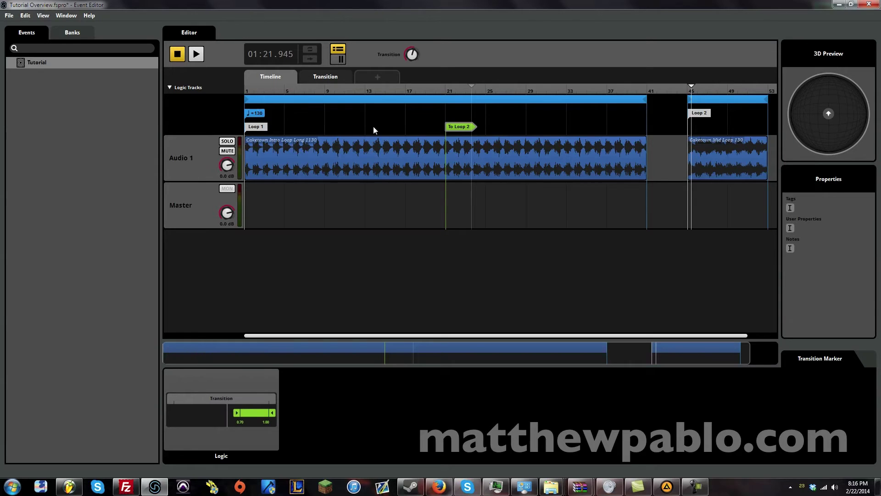
{"action": "mouse_move", "coordinate": [405, 59]}
{"action": "left_mouse_down"}
{"action": "mouse_move", "coordinate": [406, 42]}
{"action": "mouse_move", "coordinate": [412, 64]}
{"action": "left_mouse_up"}
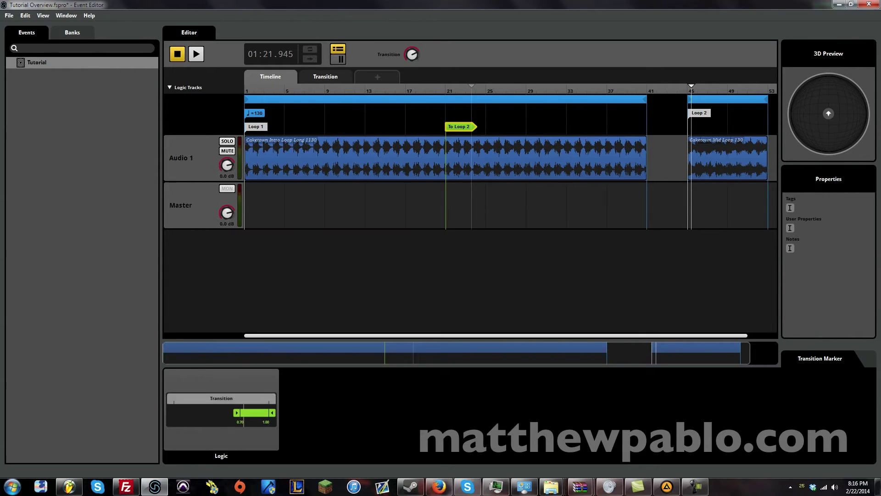
- Widen the To Loop 2 marker's Transition condition range to 0.63–1.00 and lower the Transition parameter below that range
{"action": "left_click_drag", "start_coordinate": [411, 54], "coordinate": [412, 48]}
{"action": "mouse_move", "coordinate": [238, 413]}
{"action": "left_mouse_down"}
{"action": "mouse_move", "coordinate": [218, 416]}
{"action": "mouse_move", "coordinate": [270, 412]}
{"action": "mouse_move", "coordinate": [230, 413]}
{"action": "left_mouse_up"}
{"action": "left_click_drag", "start_coordinate": [412, 55], "coordinate": [390, 110]}
- Play the event across the To Loop 2 marker with the Transition parameter below the condition's range
{"action": "left_click", "coordinate": [436, 90]}
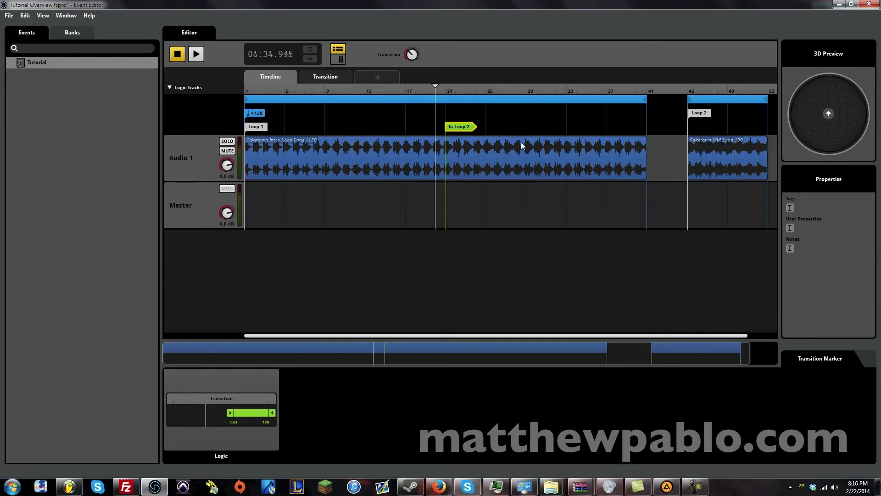
{"action": "key", "text": "space"}
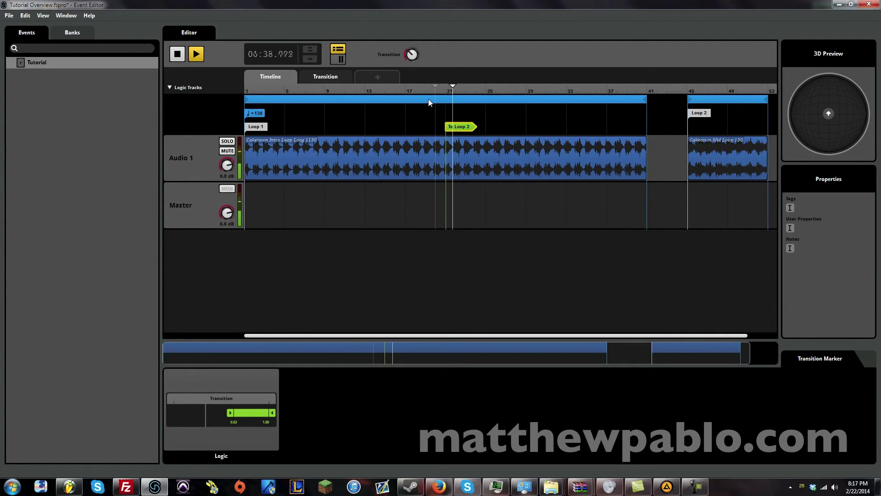
{"action": "key", "text": "space"}
- Test playback across the To Loop 2 marker with the Transition parameter raised into range, lowering the parameter again before stopping
{"action": "left_click", "coordinate": [430, 87]}
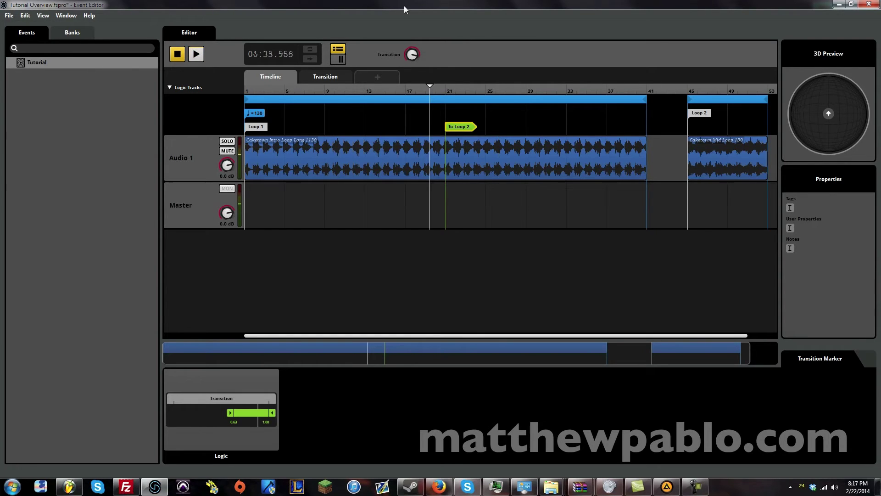
{"action": "key", "text": "space"}
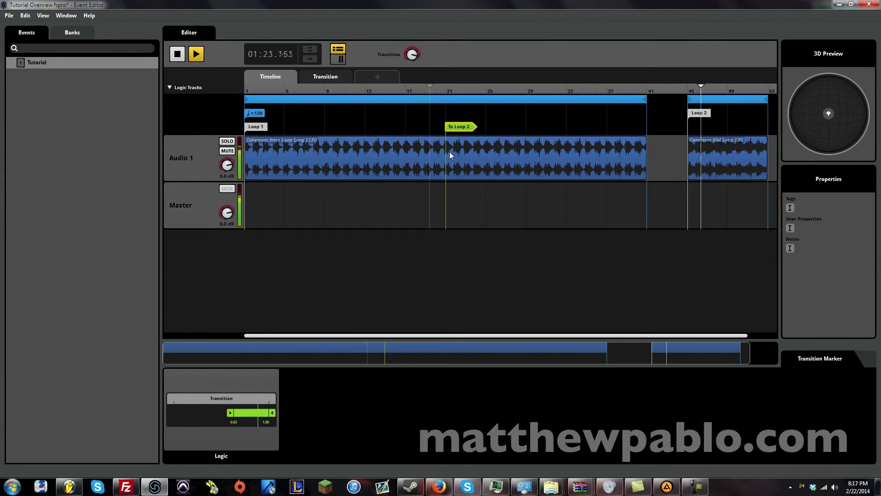
{"action": "left_click_drag", "start_coordinate": [412, 55], "coordinate": [412, 85]}
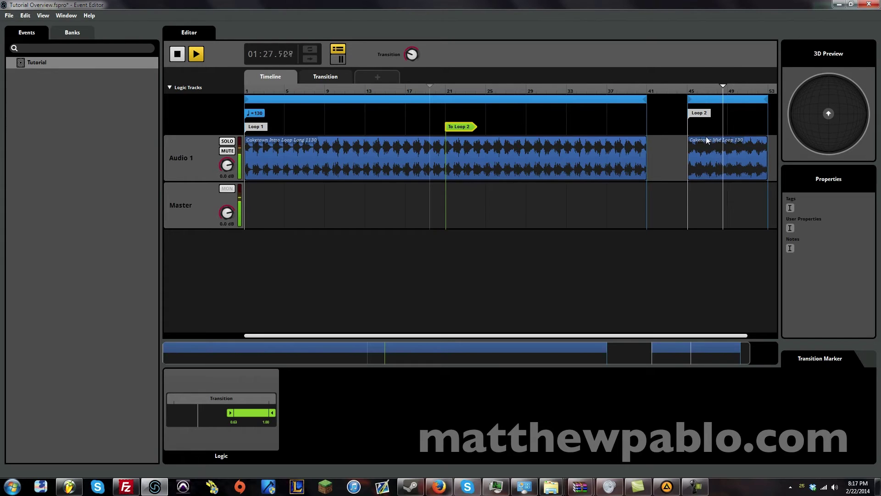
{"action": "key", "text": "space"}
- Add a transition to Loop 1 within the Loop 2 section and place its marker at bar 49
{"action": "right_click", "coordinate": [720, 130]}
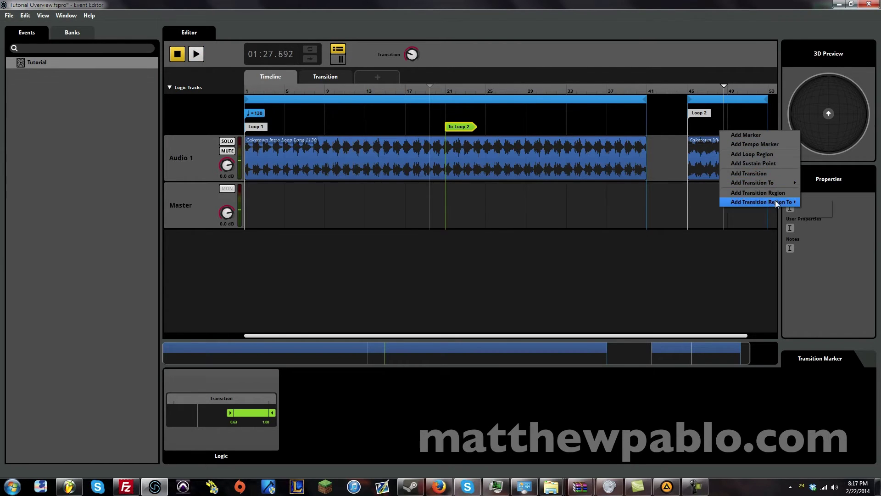
{"action": "mouse_move", "coordinate": [784, 187]}
{"action": "left_click", "coordinate": [823, 192]}
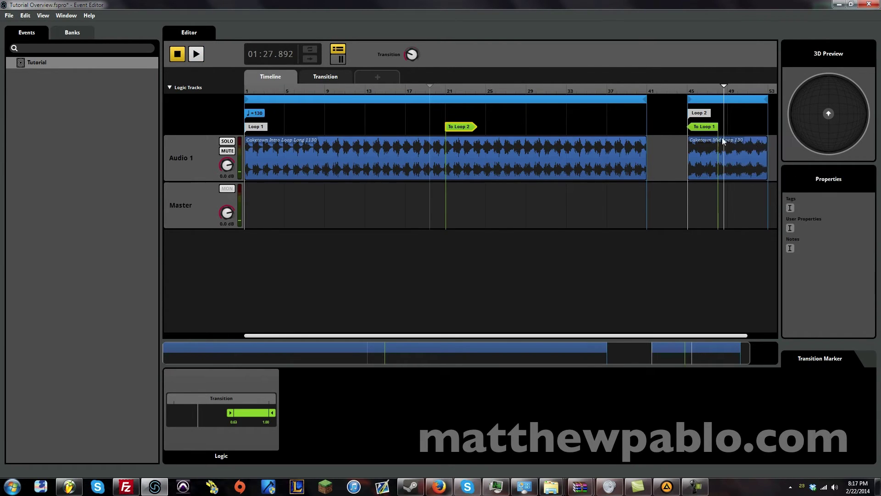
{"action": "right_click", "coordinate": [713, 129]}
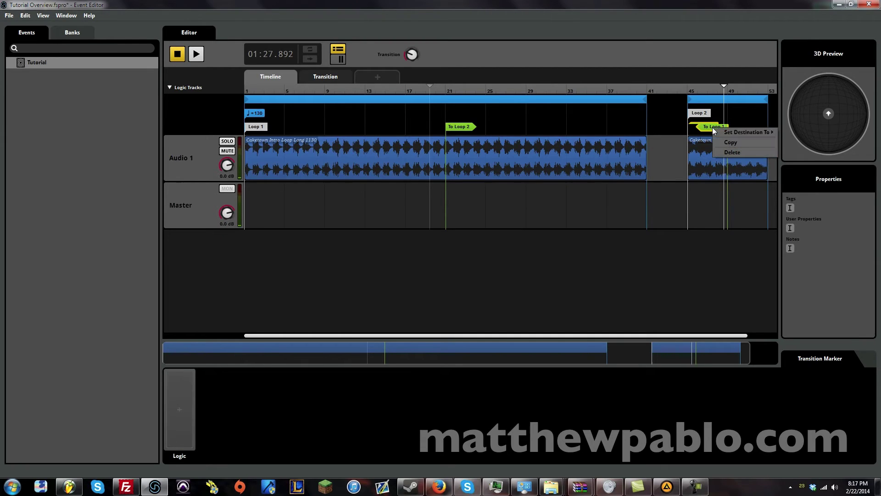
{"action": "mouse_move", "coordinate": [714, 133]}
- Add a Transition parameter condition with a range of 0.00–0.30 to the To Loop 1 marker
{"action": "right_click", "coordinate": [178, 430]}
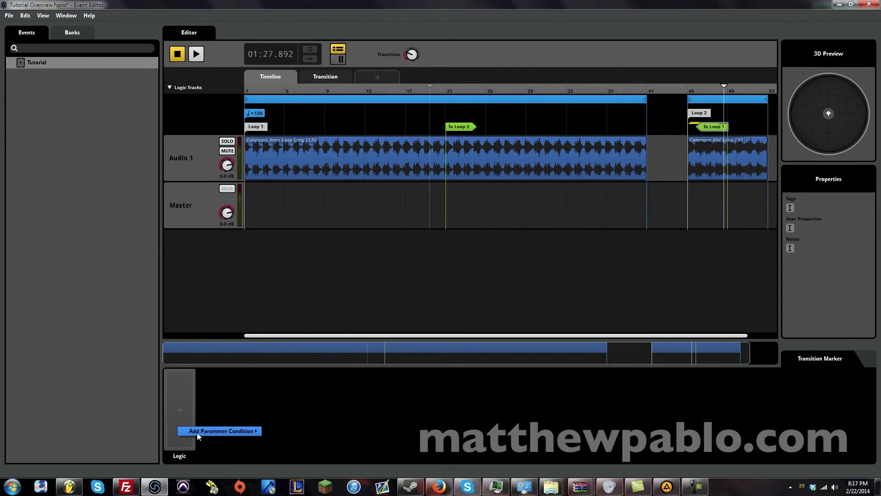
{"action": "left_click", "coordinate": [273, 432]}
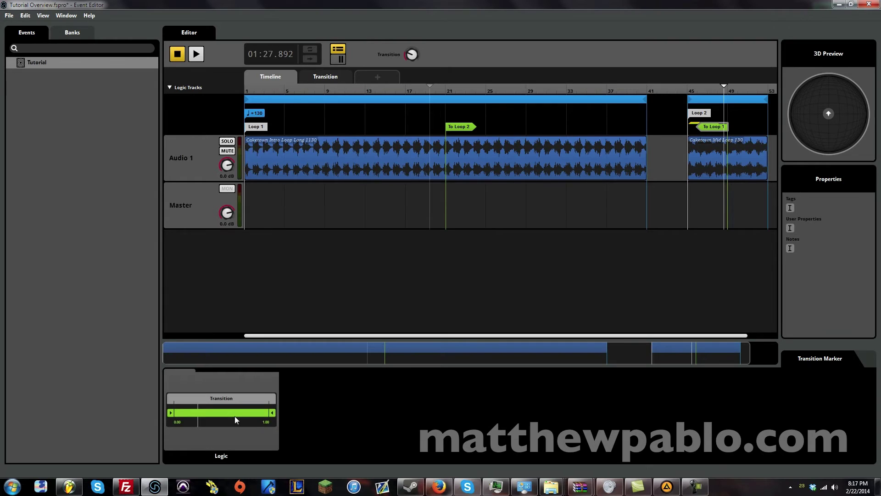
{"action": "left_click_drag", "start_coordinate": [274, 409], "coordinate": [206, 412]}
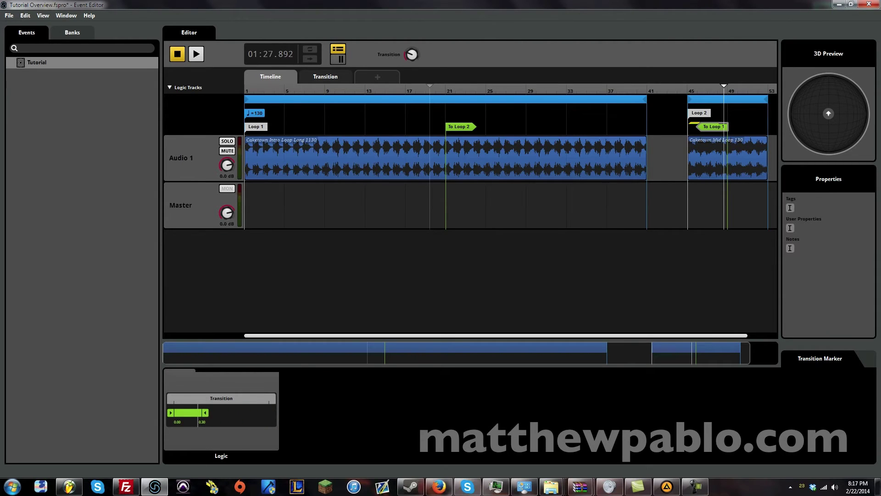
- Raise the Transition parameter above the To Loop 1 condition's range and play across that marker
{"action": "left_click_drag", "start_coordinate": [418, 50], "coordinate": [588, 32]}
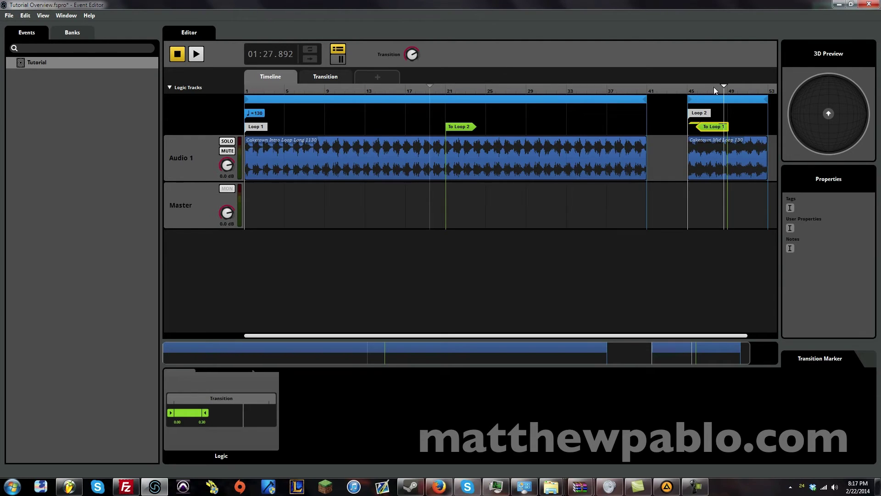
{"action": "left_click", "coordinate": [712, 88]}
{"action": "key", "text": "space"}
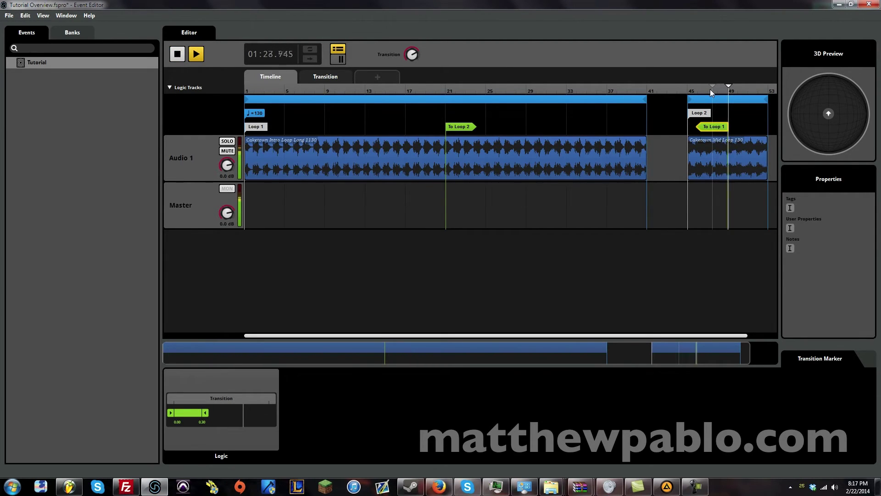
{"action": "key", "text": "space"}
- Lower the Transition parameter into the To Loop 1 condition's range and play across the marker from just before it
{"action": "left_click", "coordinate": [709, 89]}
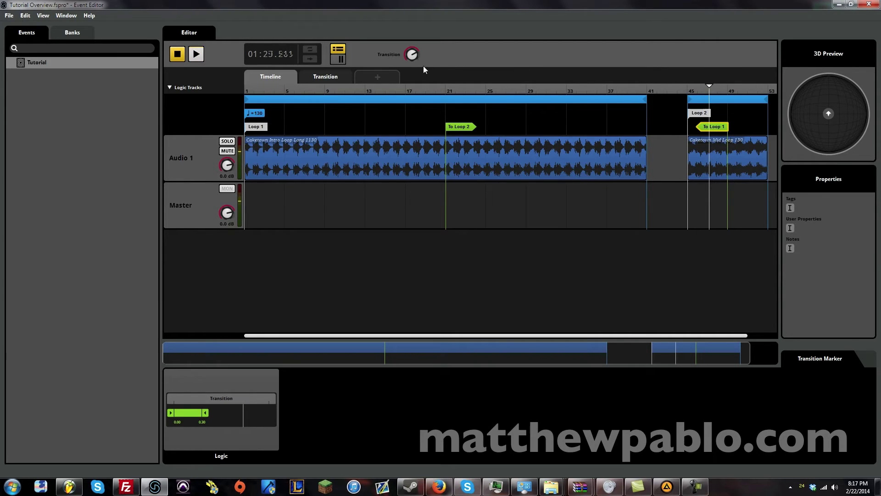
{"action": "left_click_drag", "start_coordinate": [412, 55], "coordinate": [412, 73]}
{"action": "key", "text": "space"}
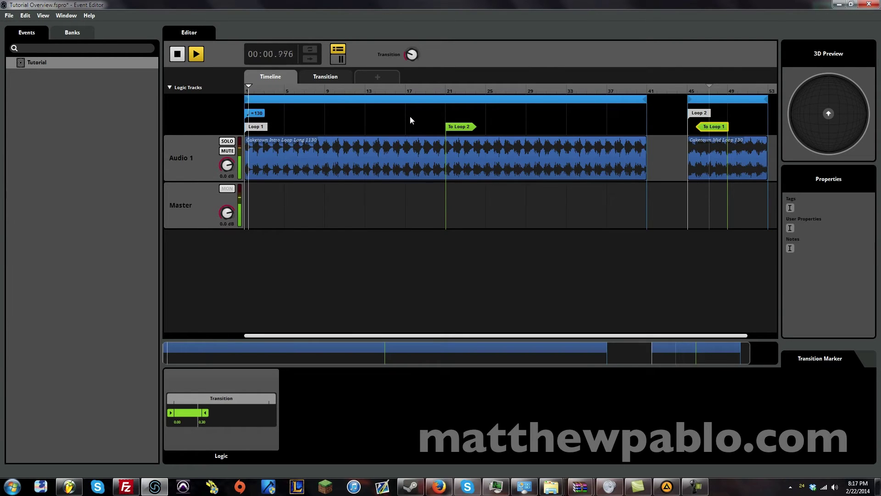
{"action": "key", "text": "space"}
- Select the To Loop 2 marker to view its condition and scrub the playhead through Loop 1 to just before it
{"action": "left_click", "coordinate": [462, 130]}
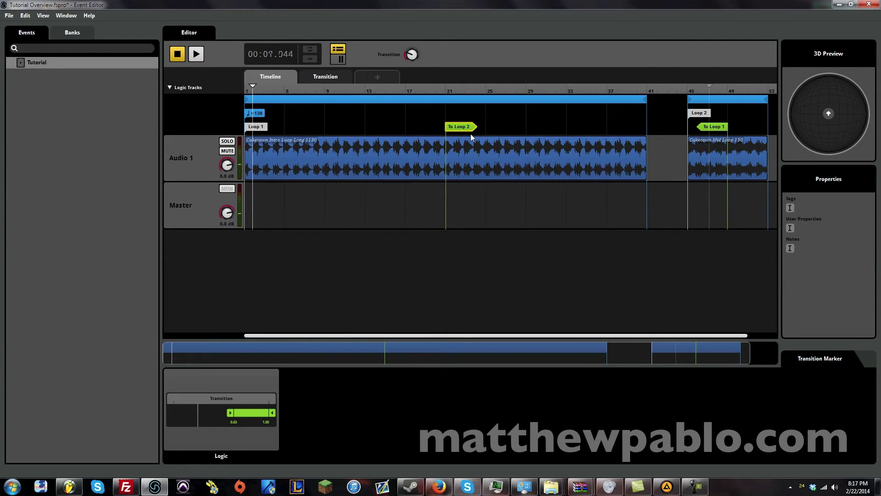
{"action": "mouse_move", "coordinate": [465, 130]}
{"action": "left_mouse_down"}
{"action": "mouse_move", "coordinate": [509, 128]}
{"action": "mouse_move", "coordinate": [415, 131]}
{"action": "mouse_move", "coordinate": [455, 131]}
{"action": "left_mouse_up"}
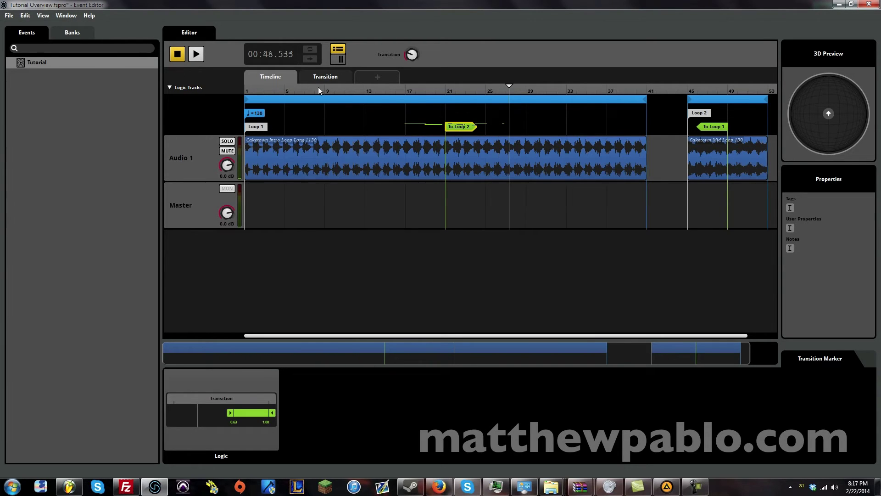
{"action": "left_click_drag", "start_coordinate": [318, 87], "coordinate": [441, 91]}
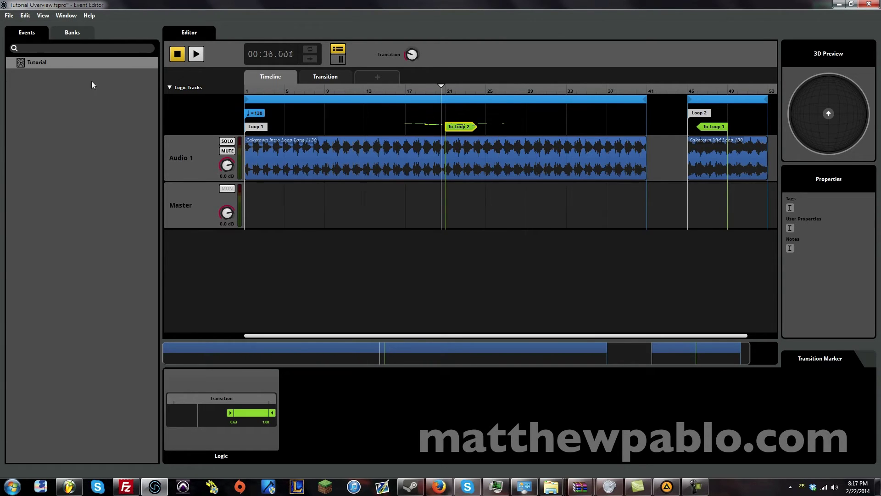
- Delete the To Loop 2 and To Loop 1 transition markers from the timeline
{"action": "right_click", "coordinate": [465, 126]}
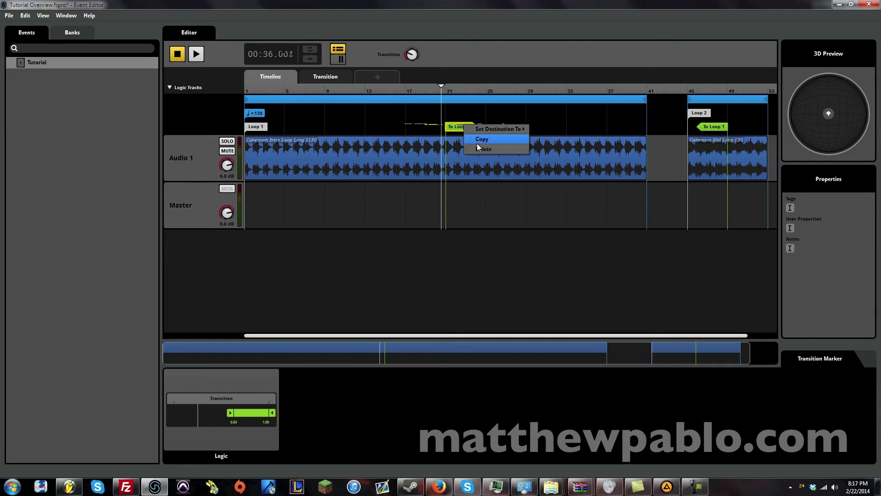
{"action": "left_click", "coordinate": [481, 149]}
{"action": "right_click", "coordinate": [713, 127]}
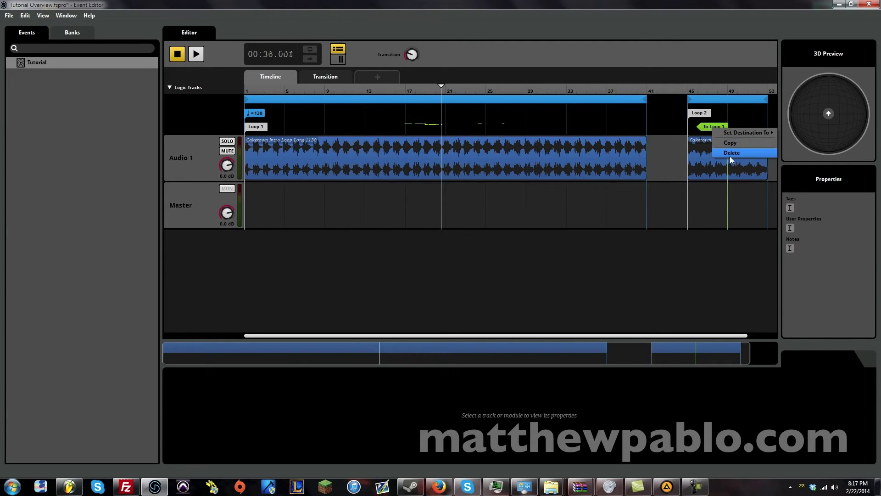
{"action": "left_click", "coordinate": [731, 155]}
- Add a transition region to Loop 2 and stretch it over the whole Loop 1 section, from bar 1 to bar 41
{"action": "right_click", "coordinate": [415, 132]}
{"action": "mouse_move", "coordinate": [465, 206]}
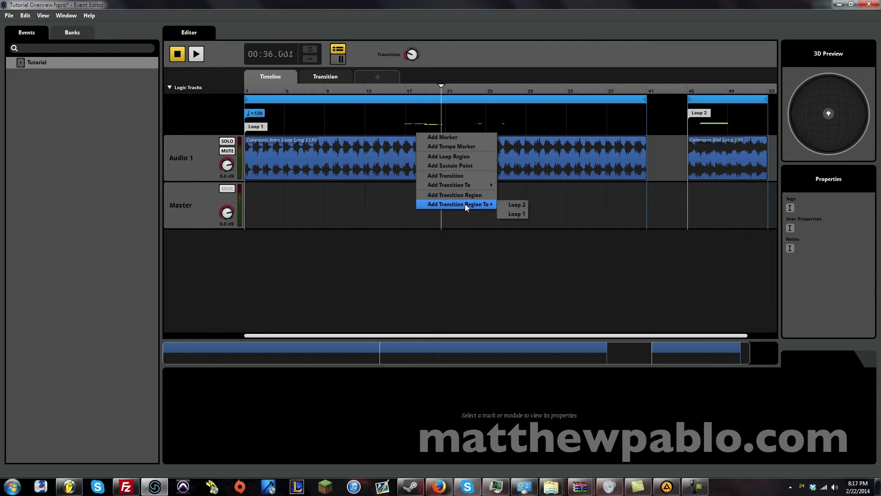
{"action": "left_click", "coordinate": [518, 205]}
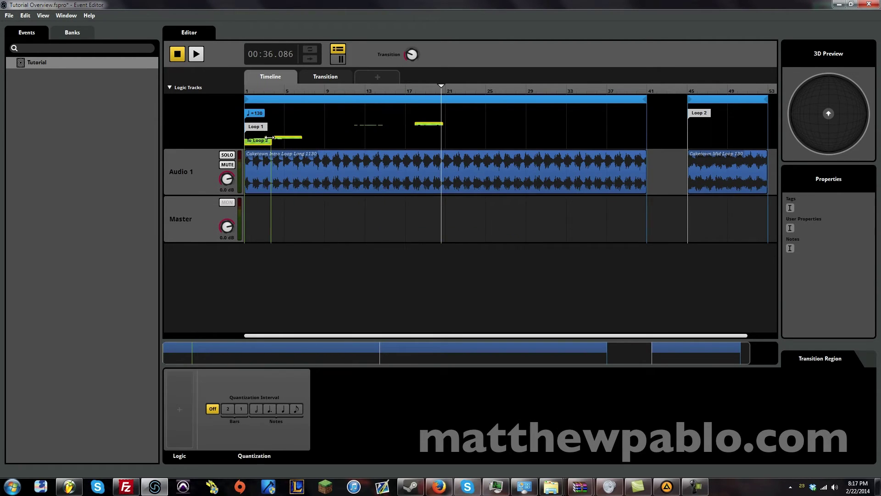
{"action": "left_click_drag", "start_coordinate": [271, 138], "coordinate": [647, 173]}
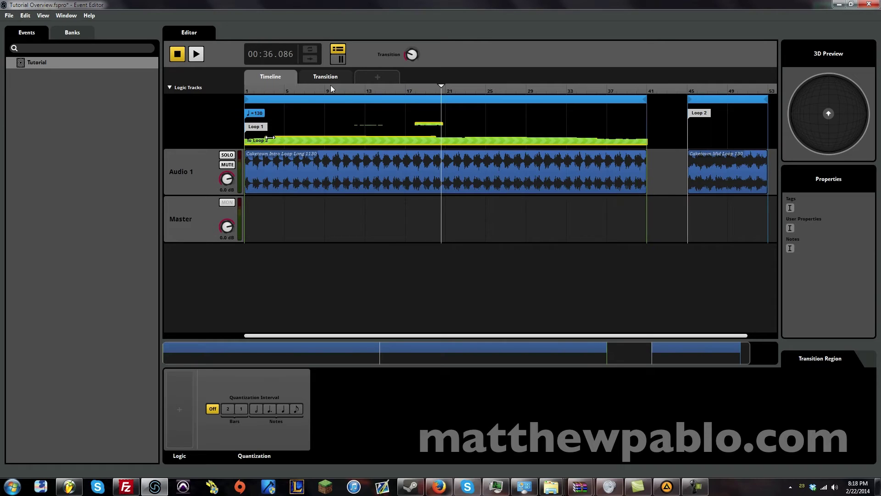
{"action": "left_click_drag", "start_coordinate": [299, 90], "coordinate": [400, 120]}
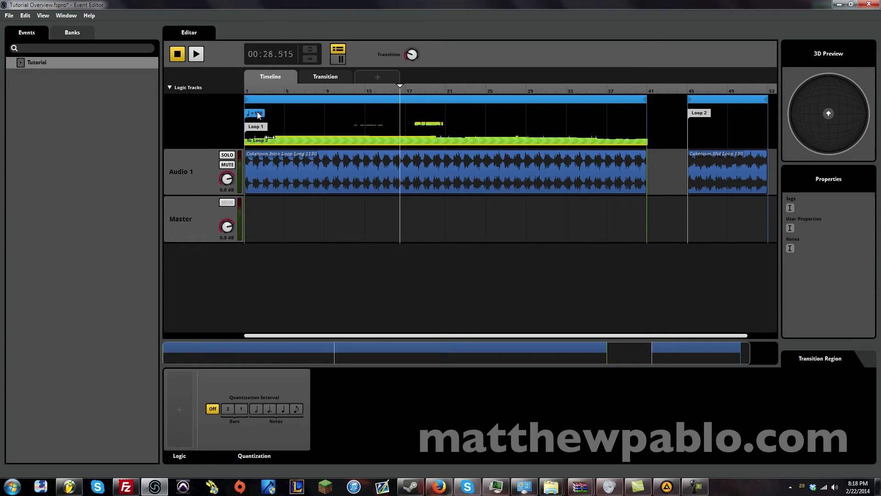
- Try quantization intervals of a quarter note, a half note, one bar and two bars on the To Loop 2 region
{"action": "left_click", "coordinate": [284, 410]}
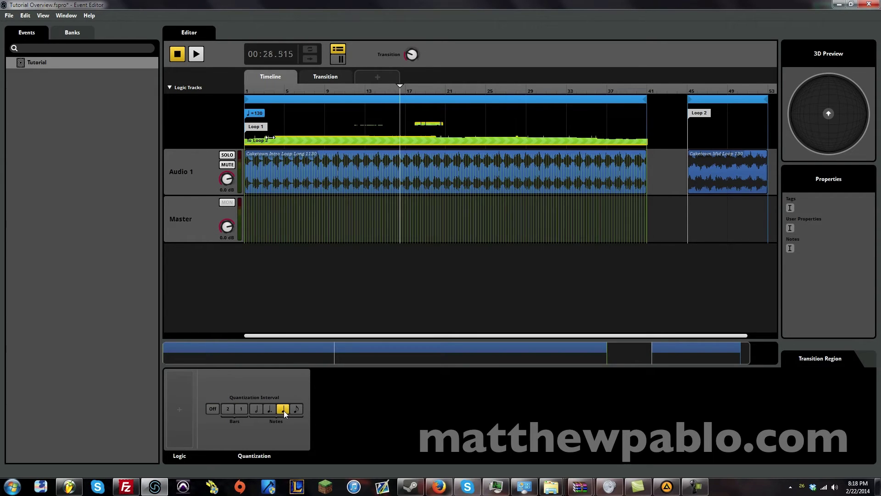
{"action": "left_click", "coordinate": [257, 411]}
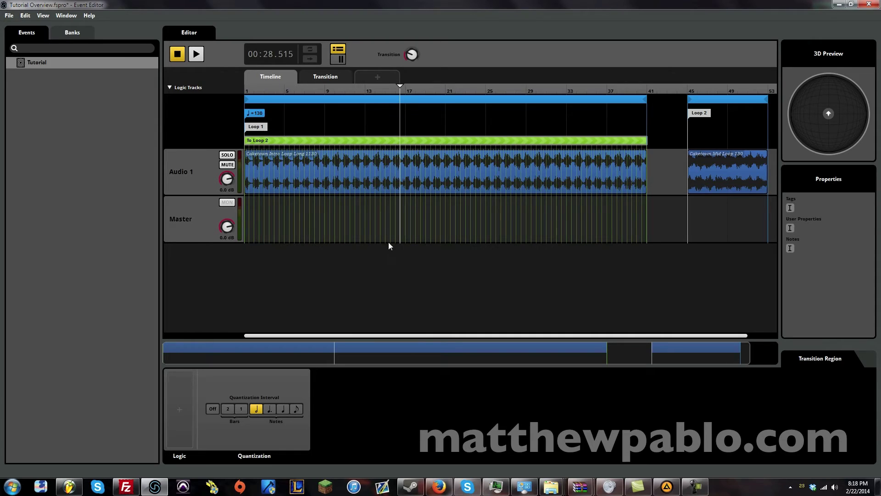
{"action": "left_click", "coordinate": [241, 410]}
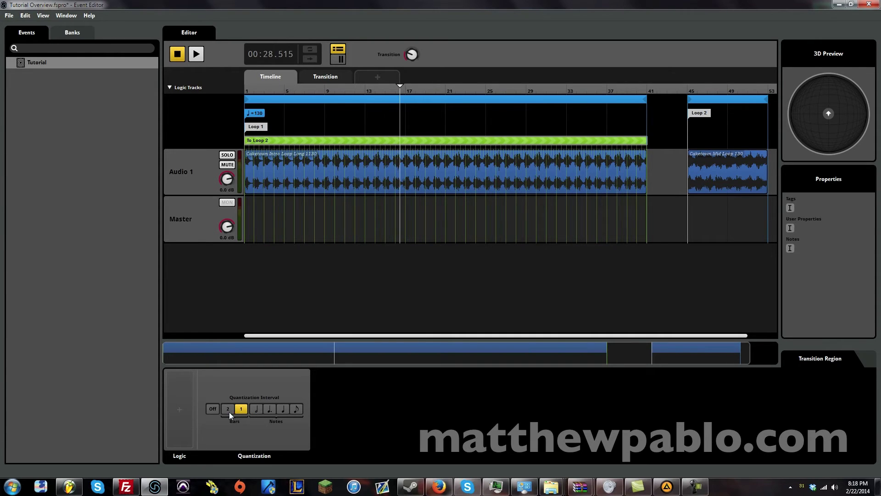
{"action": "left_click", "coordinate": [227, 409]}
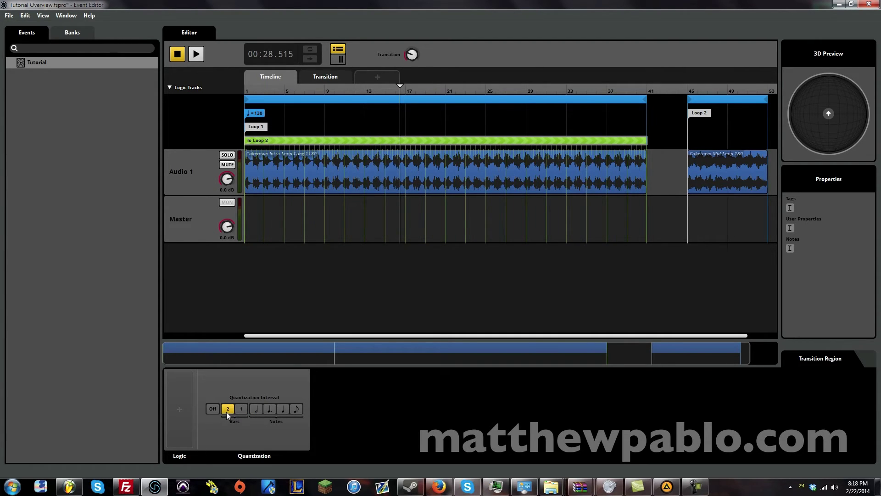
- Compare the note-length quantization intervals on the To Loop 2 region, ending on the quarter note
{"action": "left_click", "coordinate": [283, 410]}
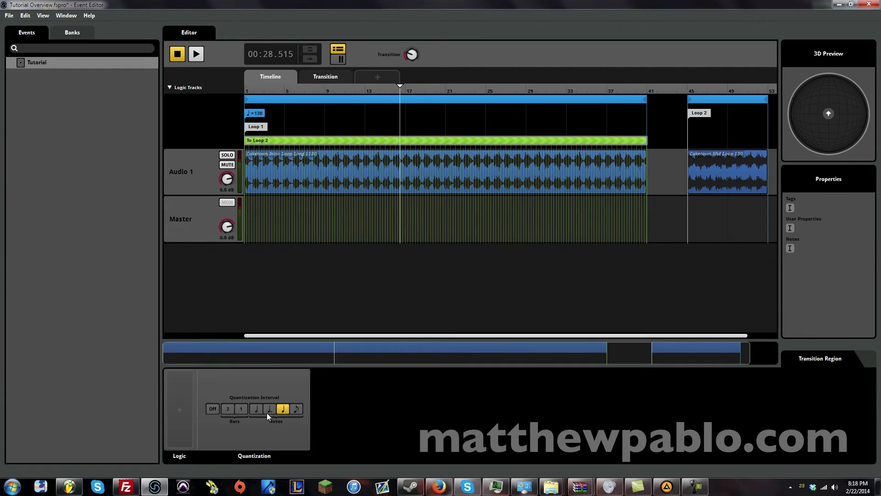
{"action": "left_click", "coordinate": [269, 409]}
{"action": "left_click", "coordinate": [257, 410]}
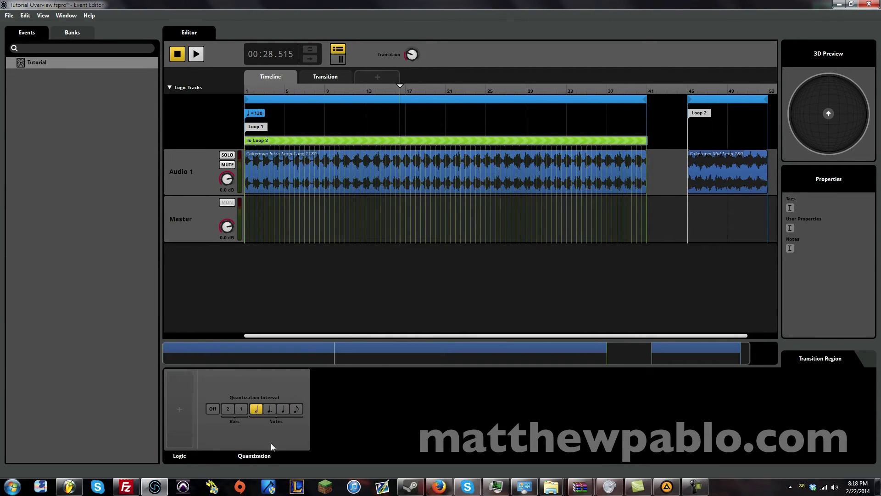
{"action": "left_click", "coordinate": [296, 409]}
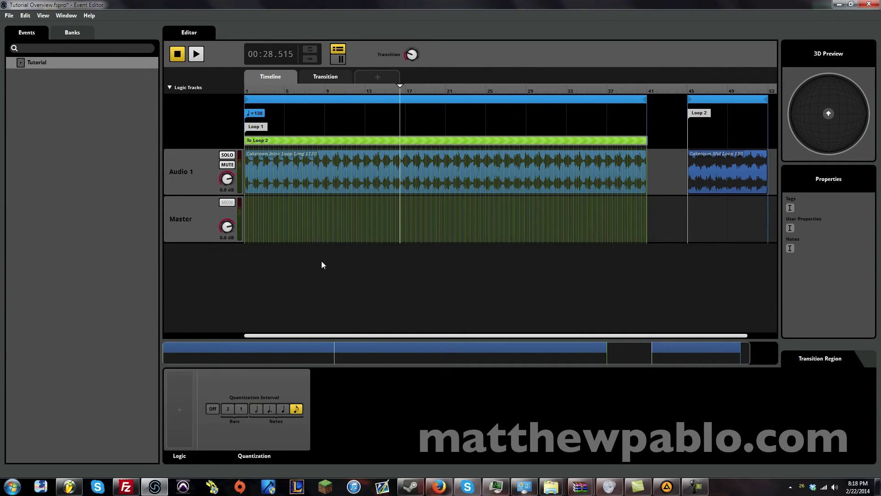
{"action": "left_click", "coordinate": [283, 409]}
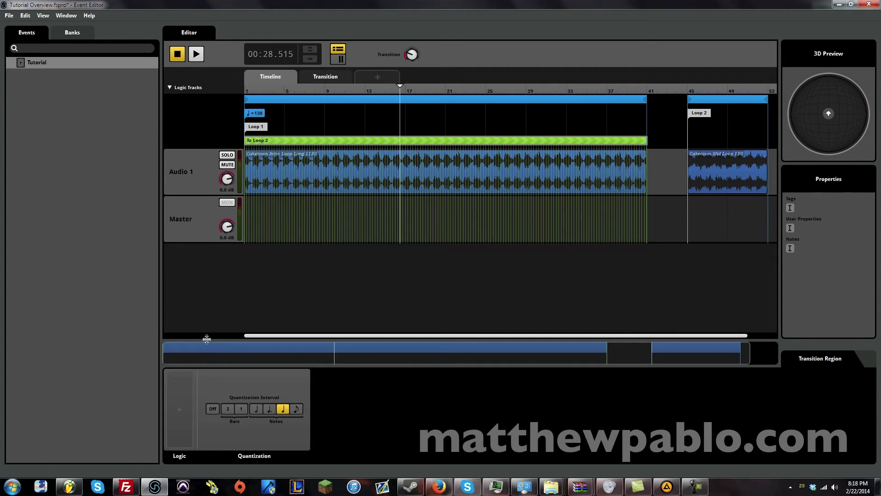
- Quantize the To Loop 2 region to half notes and add a Transition parameter condition with a range of 0.72 to 1.00
{"action": "right_click", "coordinate": [171, 411]}
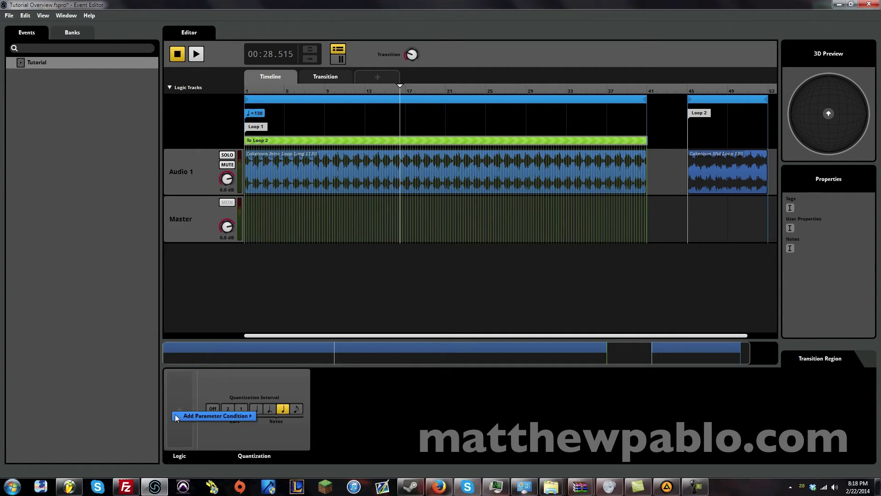
{"action": "mouse_move", "coordinate": [178, 416]}
{"action": "left_click", "coordinate": [277, 393]}
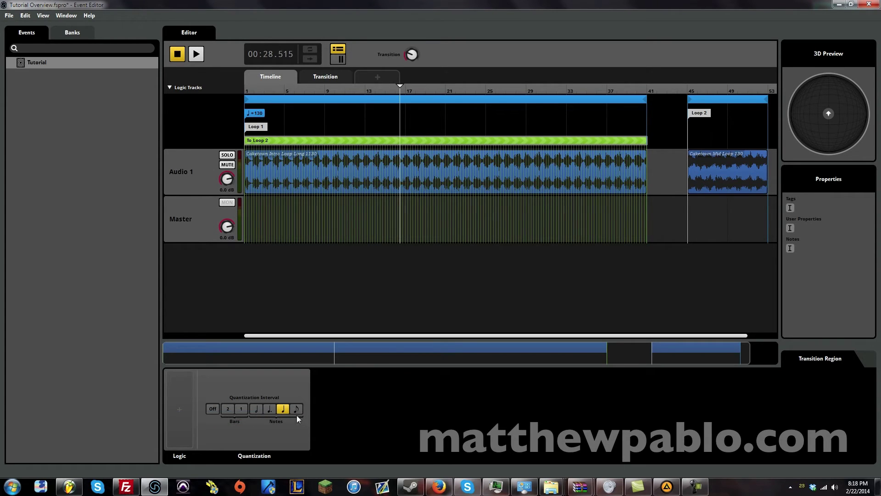
{"action": "right_click", "coordinate": [191, 428]}
{"action": "mouse_move", "coordinate": [217, 431]}
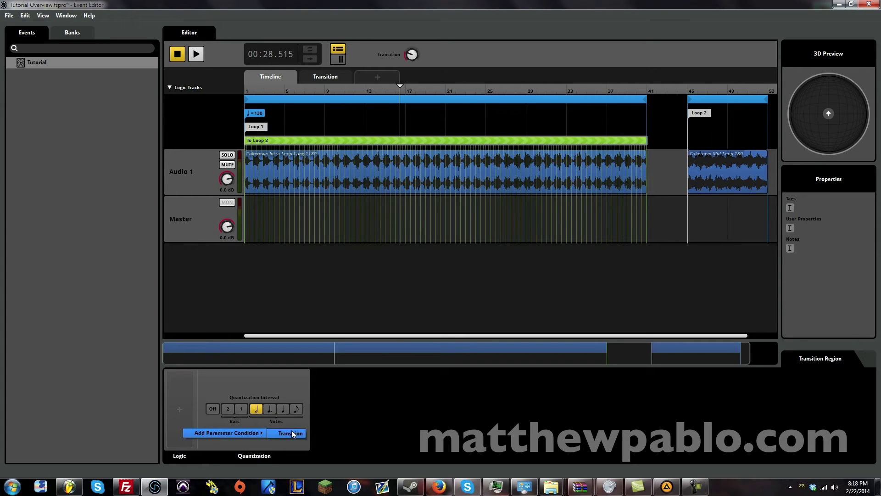
{"action": "left_click", "coordinate": [286, 431]}
{"action": "left_click_drag", "start_coordinate": [169, 411], "coordinate": [239, 412]}
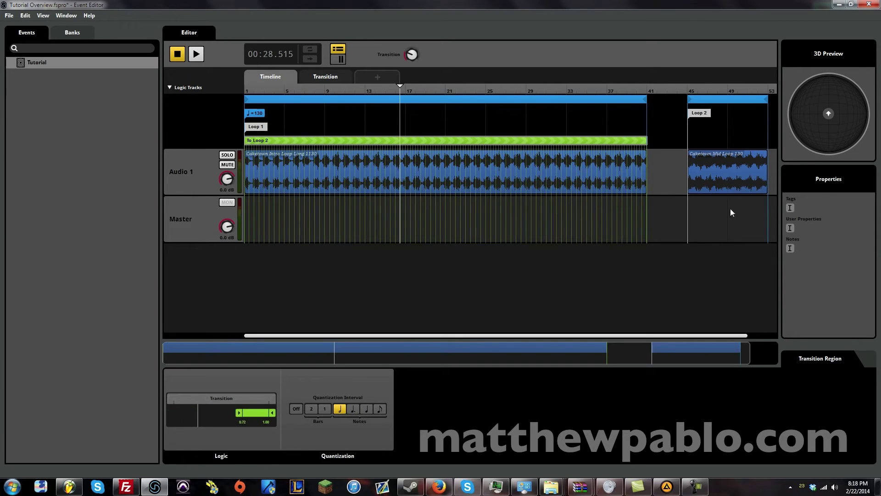
- Add a transition region to Loop 1 and stretch it over the whole Loop 2 section, from bar 45 to bar 53
{"action": "right_click", "coordinate": [715, 136]}
{"action": "mouse_move", "coordinate": [751, 209]}
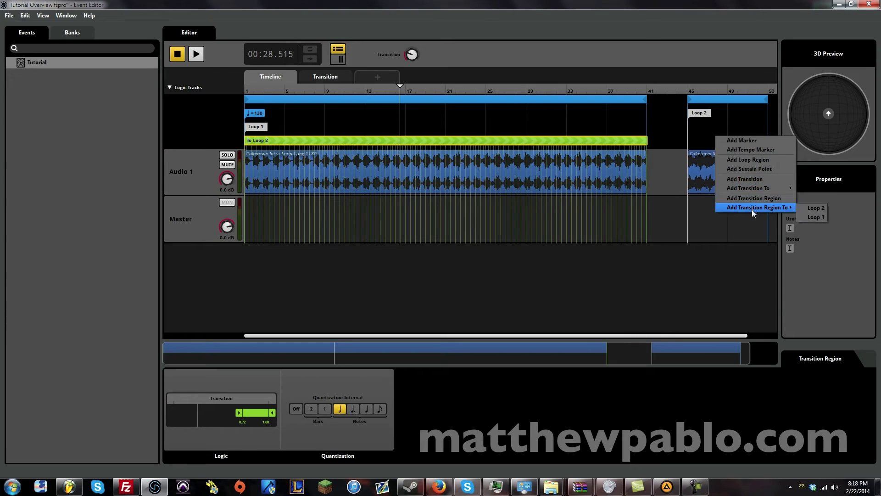
{"action": "left_click", "coordinate": [816, 217]}
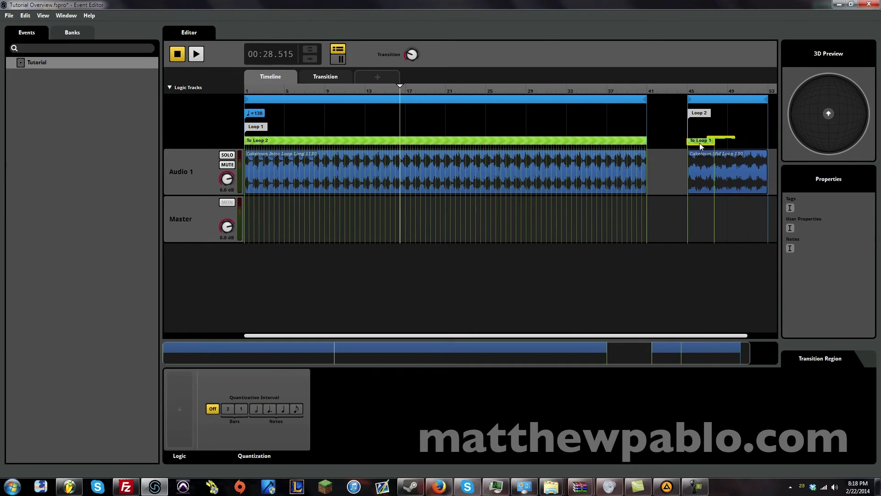
{"action": "scroll", "coordinate": [713, 140], "scroll_direction": "right", "scroll_amount": 2}
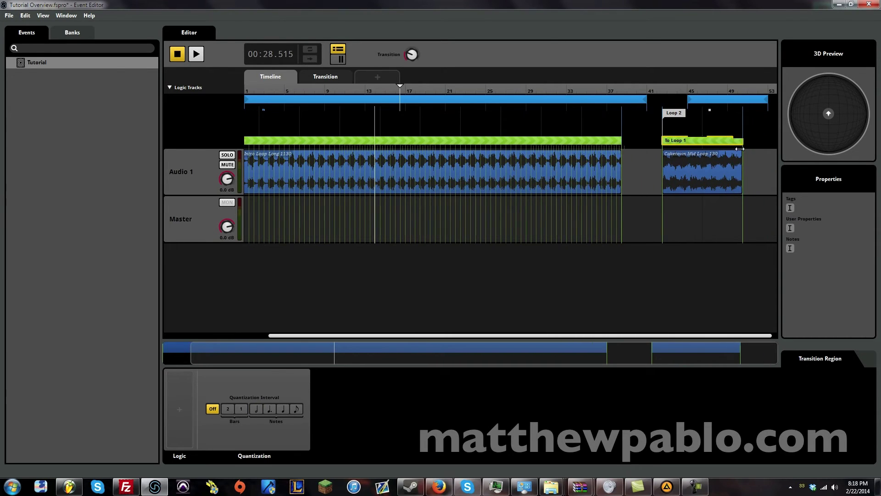
{"action": "right_click", "coordinate": [714, 139]}
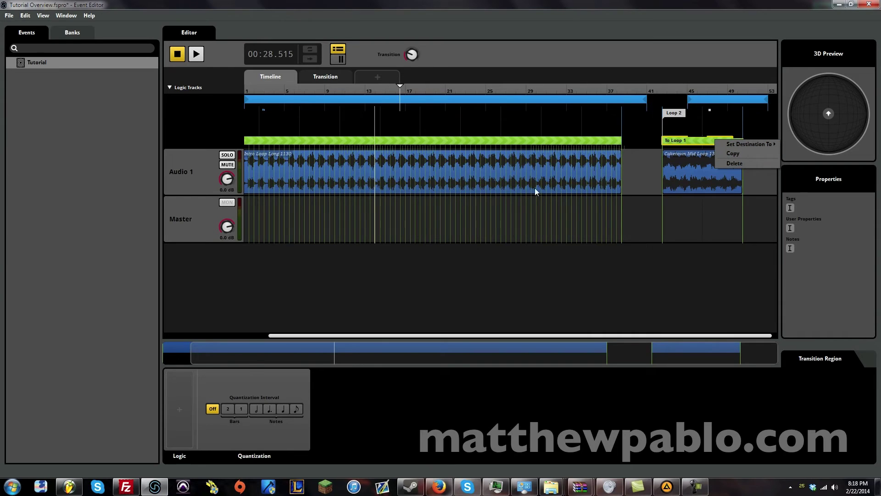
- Set the To Loop 1 region's quantization interval to a half note, matching the To Loop 2 region
{"action": "left_click", "coordinate": [255, 409]}
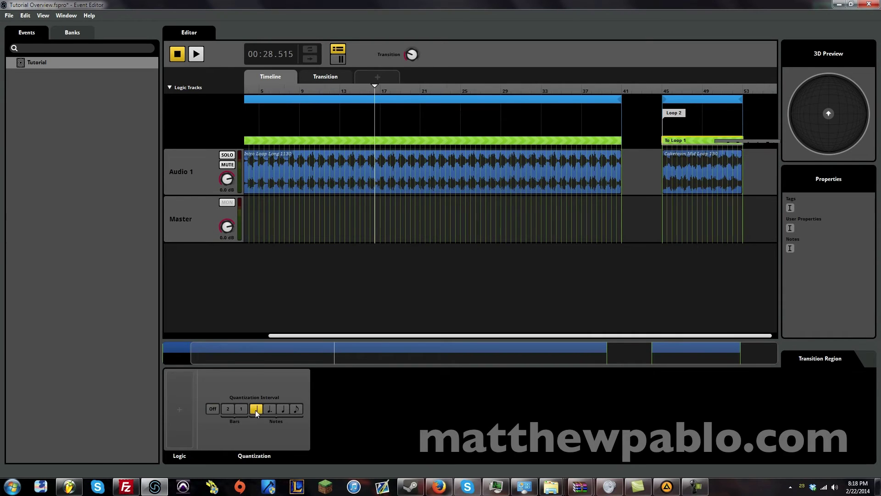
{"action": "left_click", "coordinate": [282, 408]}
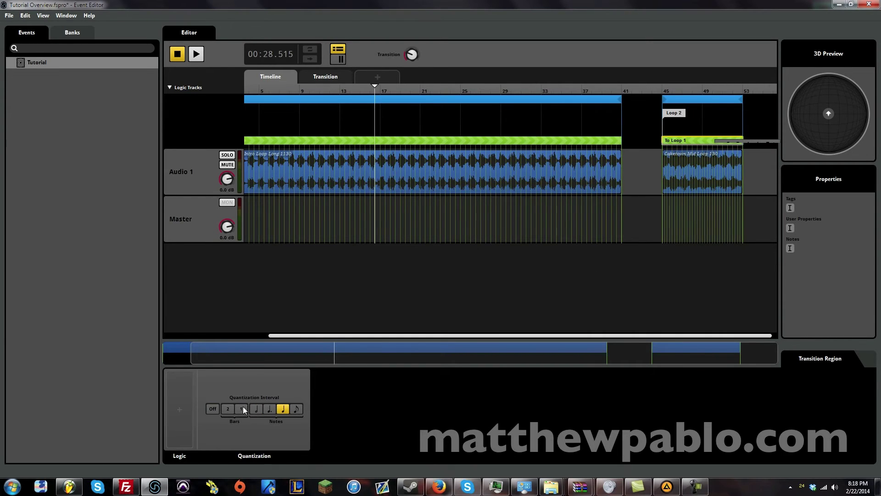
{"action": "left_click", "coordinate": [344, 139]}
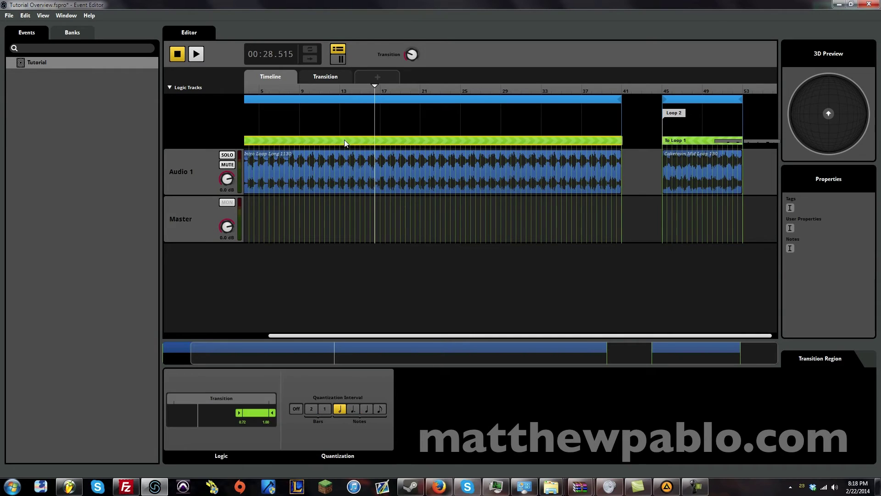
{"action": "left_click", "coordinate": [682, 141]}
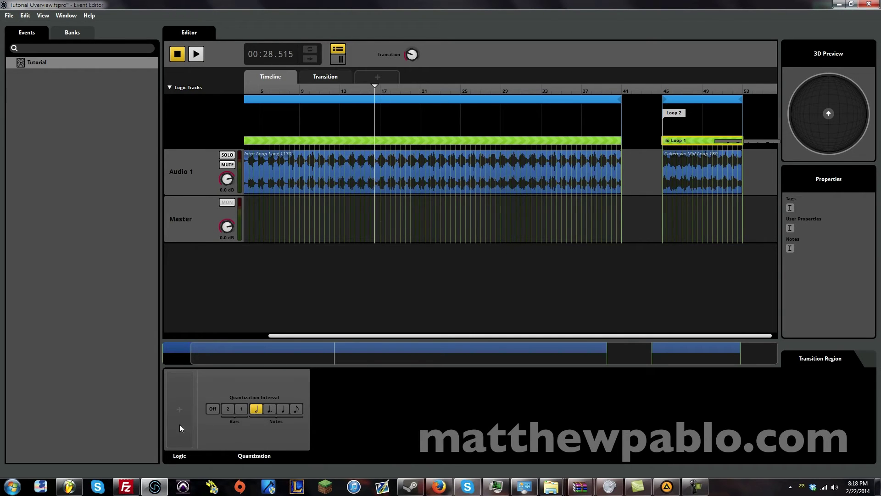
{"action": "left_click", "coordinate": [354, 140]}
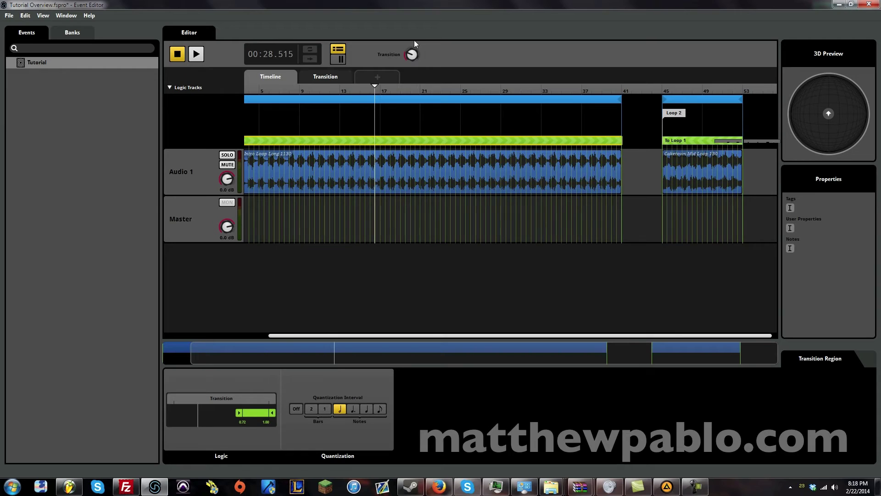
- Turn the Transition parameter down to its minimum and add a Transition condition of 0.00 to 0.35 to the To Loop 1 region
{"action": "mouse_move", "coordinate": [412, 54]}
{"action": "left_mouse_down"}
{"action": "mouse_move", "coordinate": [412, 47]}
{"action": "mouse_move", "coordinate": [399, 65]}
{"action": "mouse_move", "coordinate": [411, 46]}
{"action": "mouse_move", "coordinate": [411, 62]}
{"action": "mouse_move", "coordinate": [427, 10]}
{"action": "mouse_move", "coordinate": [415, 49]}
{"action": "mouse_move", "coordinate": [411, 39]}
{"action": "left_mouse_up"}
{"action": "left_click", "coordinate": [682, 140]}
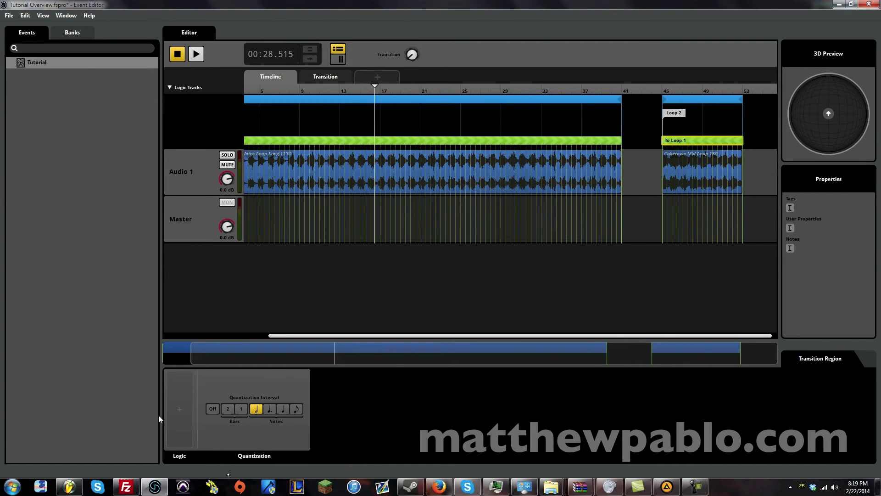
{"action": "right_click", "coordinate": [179, 410]}
{"action": "mouse_move", "coordinate": [189, 421]}
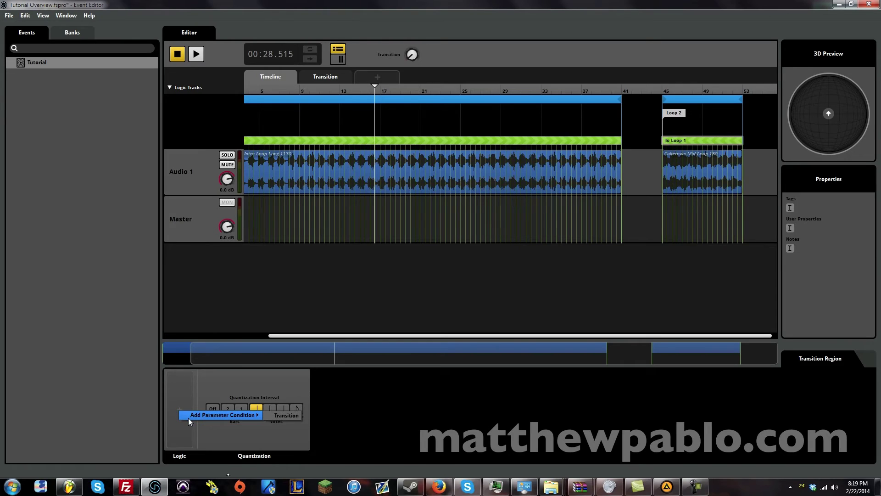
{"action": "left_click", "coordinate": [282, 415]}
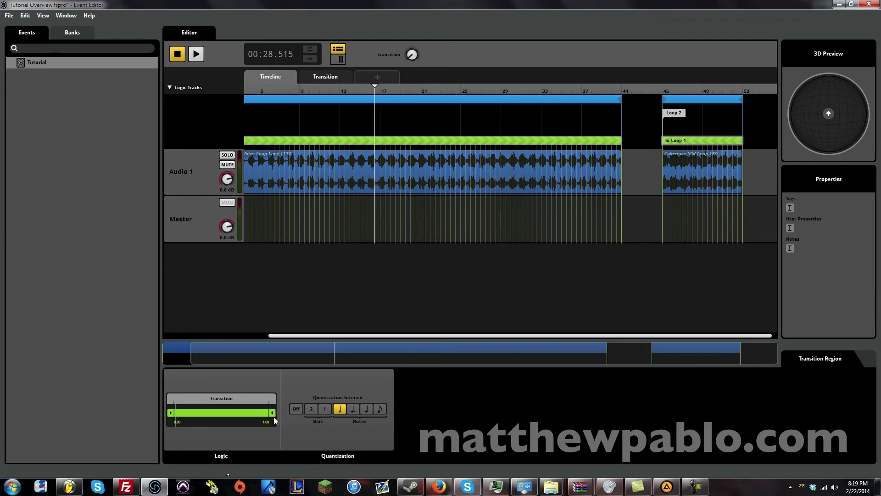
{"action": "left_click_drag", "start_coordinate": [274, 417], "coordinate": [209, 417]}
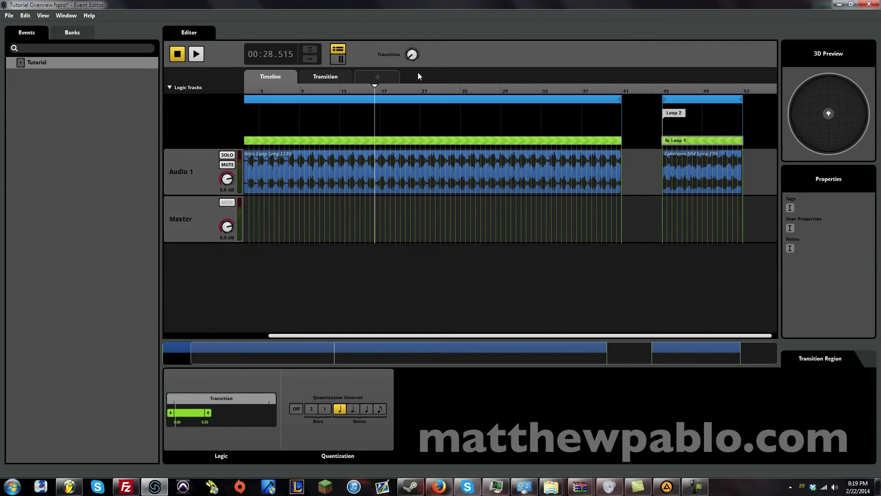
- Play the event from the start of Loop 1 and turn the Transition parameter up and back down to test both transition regions
{"action": "left_click_drag", "start_coordinate": [360, 89], "coordinate": [125, 91]}
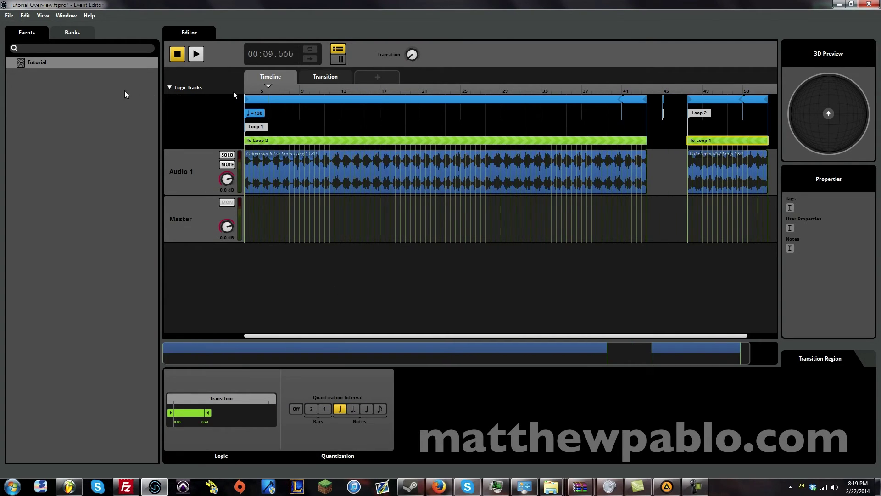
{"action": "key", "text": "space"}
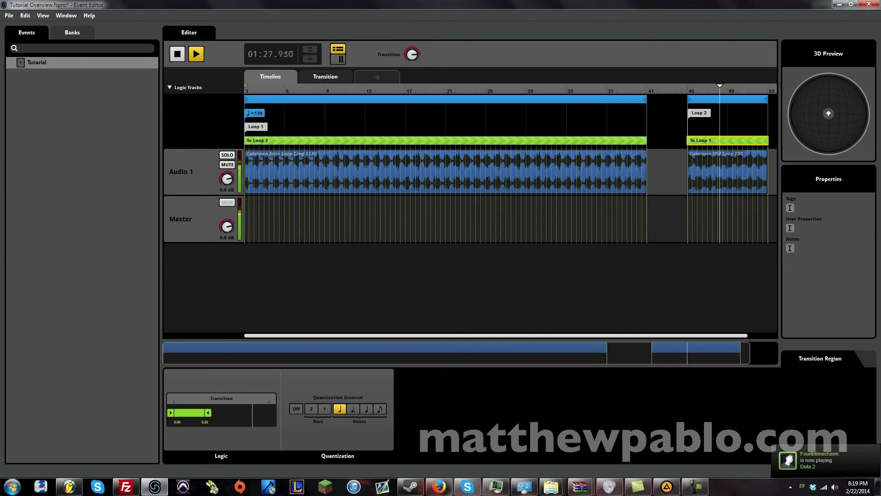
{"action": "left_click_drag", "start_coordinate": [413, 57], "coordinate": [403, 143]}
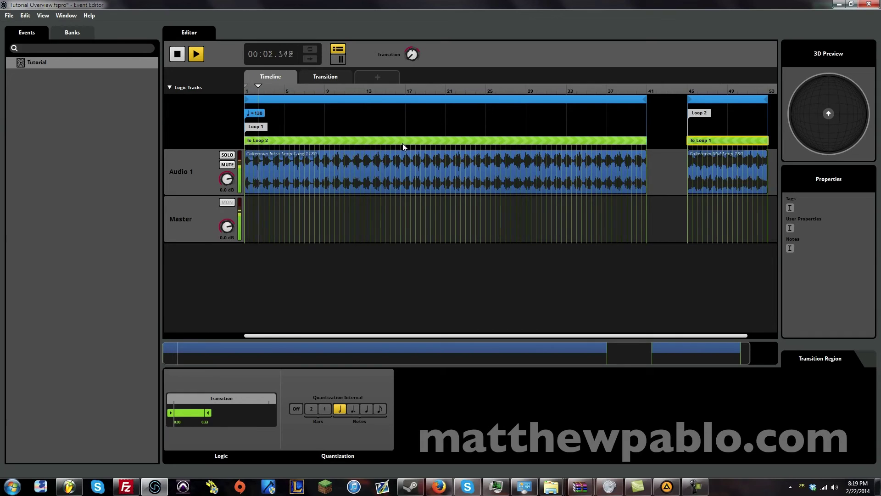
{"action": "key", "text": "space"}
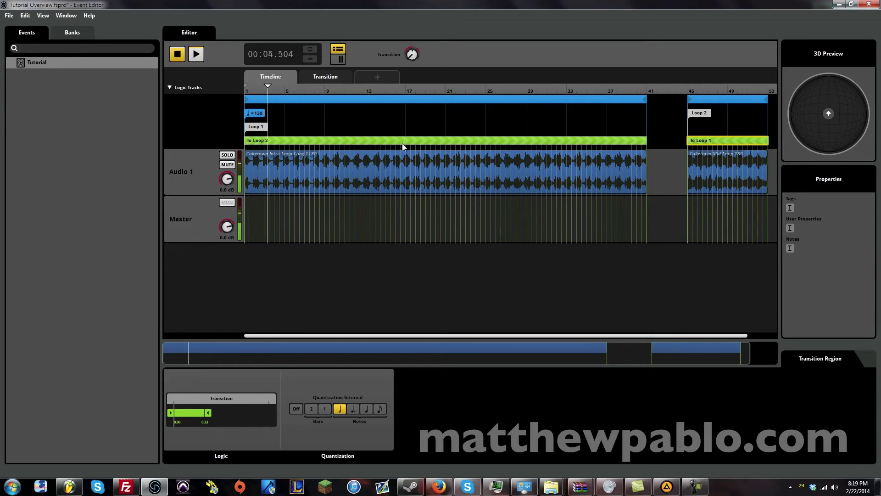
- Try to move the Caketown Intro Loop clip over the start of the Loop 2 section on Audio 1
{"action": "left_click_drag", "start_coordinate": [282, 351], "coordinate": [238, 349]}
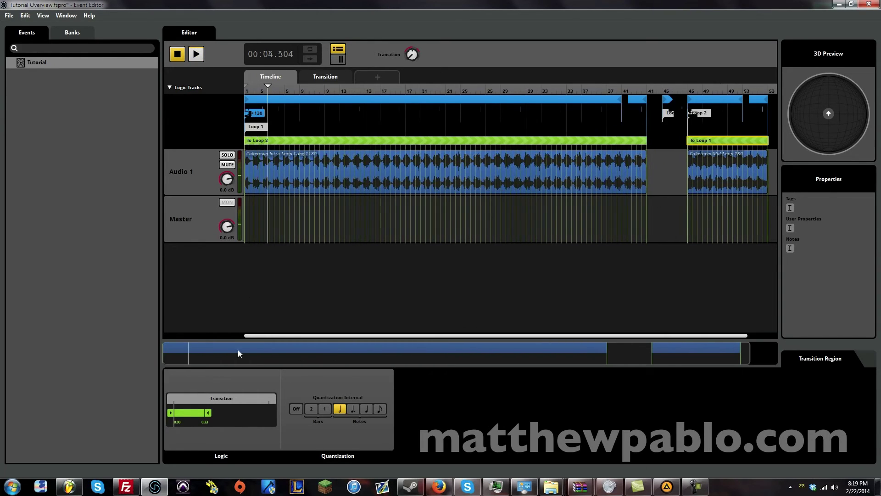
{"action": "left_click_drag", "start_coordinate": [168, 358], "coordinate": [134, 310]}
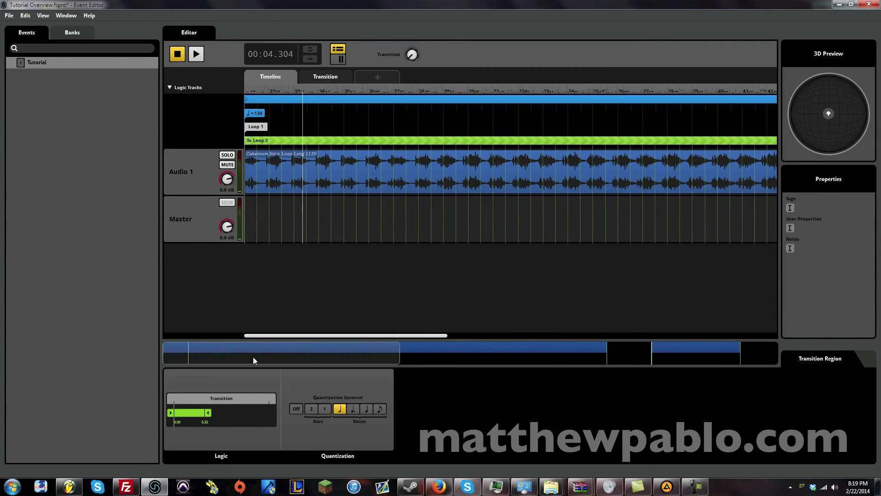
{"action": "left_click_drag", "start_coordinate": [252, 356], "coordinate": [539, 339]}
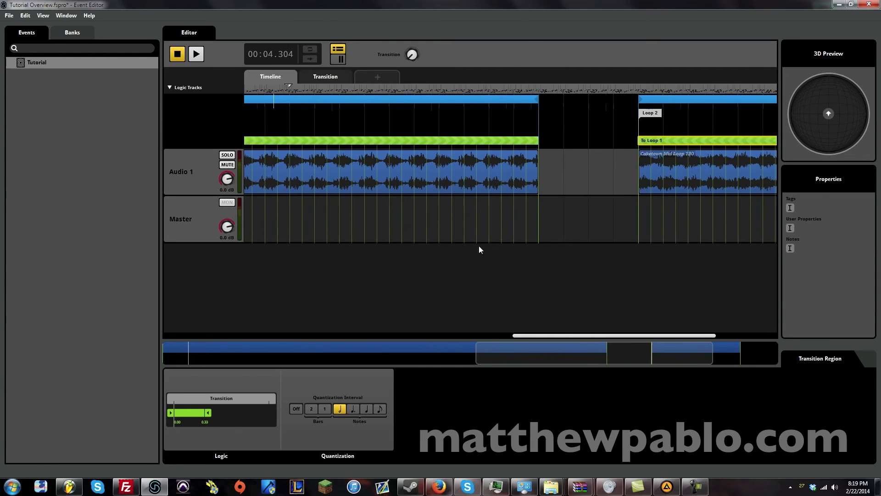
{"action": "left_click", "coordinate": [675, 183]}
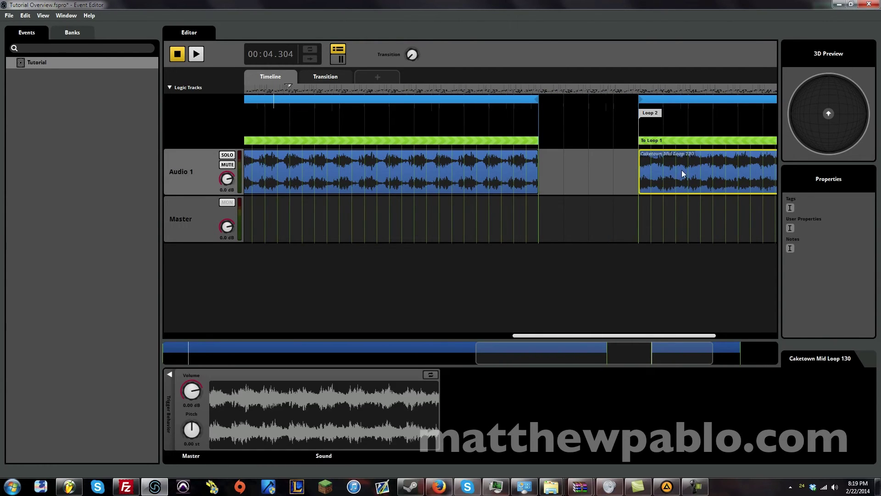
{"action": "left_click", "coordinate": [483, 164]}
{"action": "left_click_drag", "start_coordinate": [518, 335], "coordinate": [611, 354]}
{"action": "left_click", "coordinate": [339, 131]}
{"action": "left_click_drag", "start_coordinate": [342, 178], "coordinate": [529, 179]}
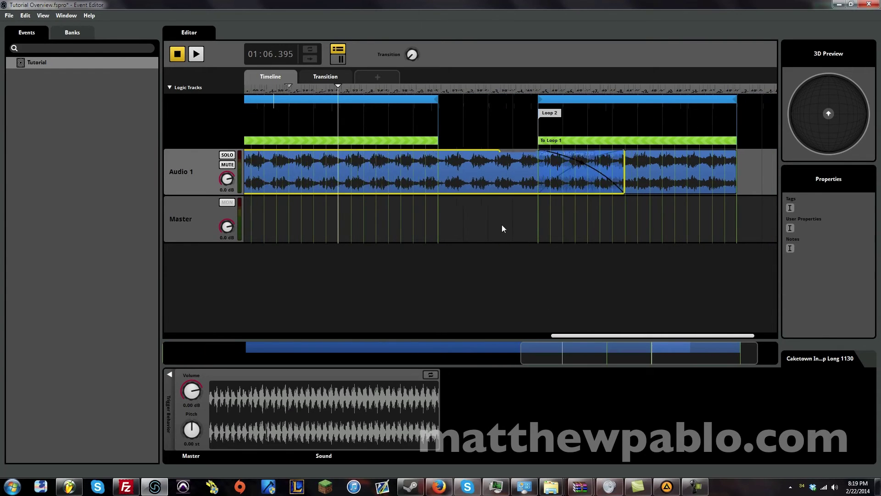
{"action": "left_click_drag", "start_coordinate": [502, 228], "coordinate": [502, 229]}
- Add a second audio track to the event
{"action": "right_click", "coordinate": [210, 172]}
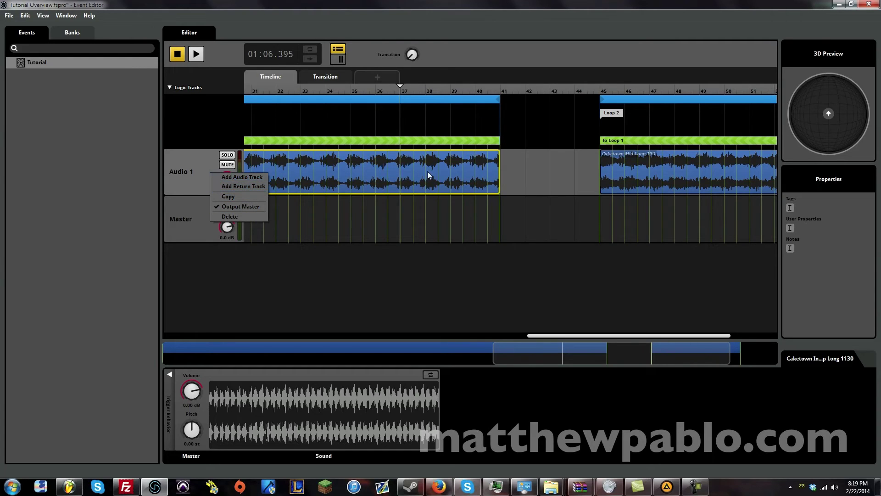
{"action": "left_click", "coordinate": [655, 184]}
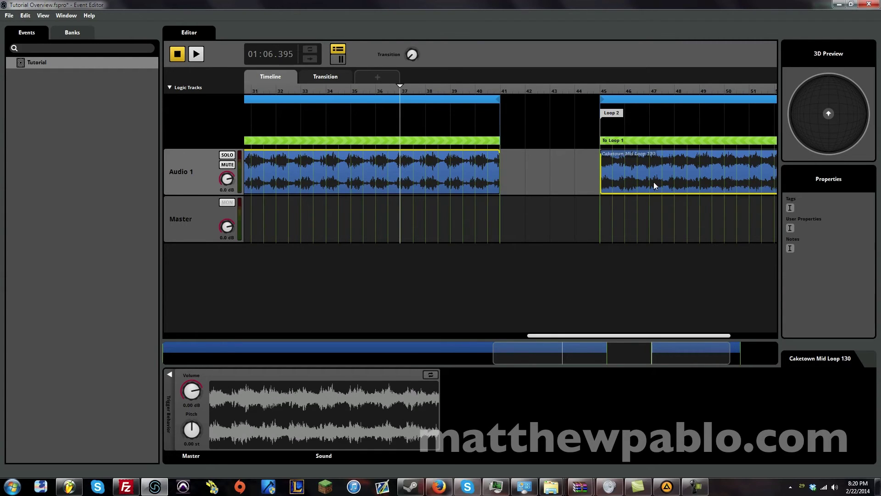
{"action": "left_click", "coordinate": [422, 183]}
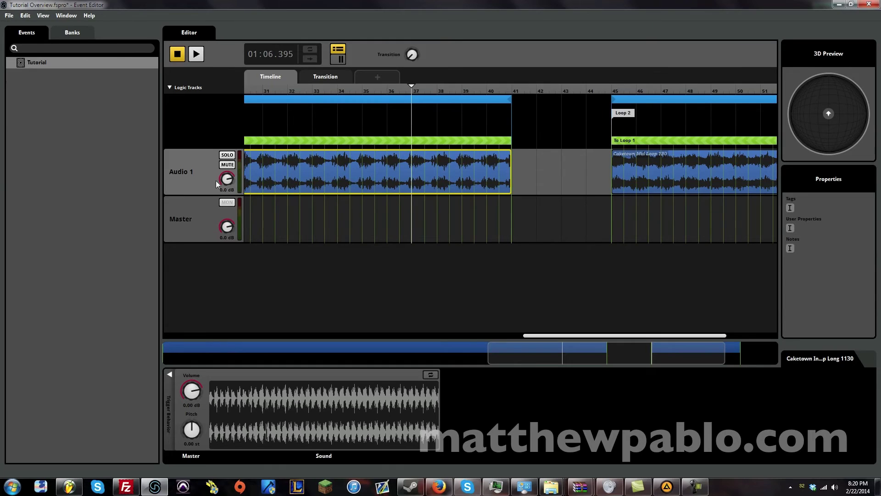
{"action": "right_click", "coordinate": [199, 182]}
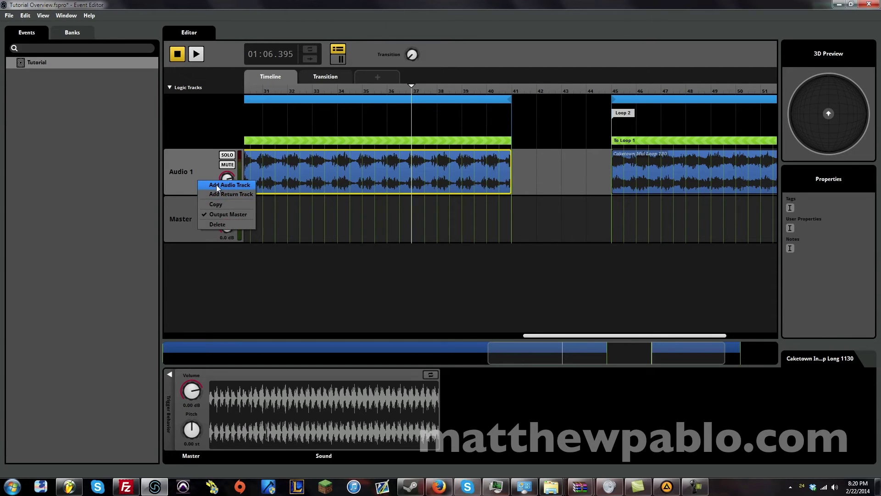
{"action": "left_click", "coordinate": [217, 186]}
- Move the Caketown Intro Loop clip onto the Audio 2 track, aligning its start with Loop 2 at bar 45
{"action": "left_click_drag", "start_coordinate": [352, 186], "coordinate": [811, 244]}
{"action": "left_click_drag", "start_coordinate": [265, 225], "coordinate": [569, 232]}
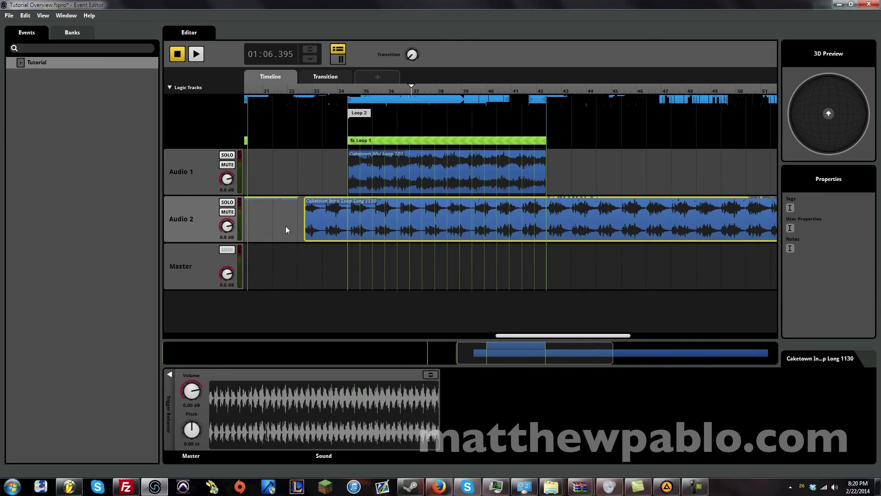
{"action": "left_click_drag", "start_coordinate": [329, 227], "coordinate": [370, 224]}
- Duplicate the Caketown Mid Loop clip on Audio 1 and place the copy directly after the original at bar 53
{"action": "left_click", "coordinate": [381, 181]}
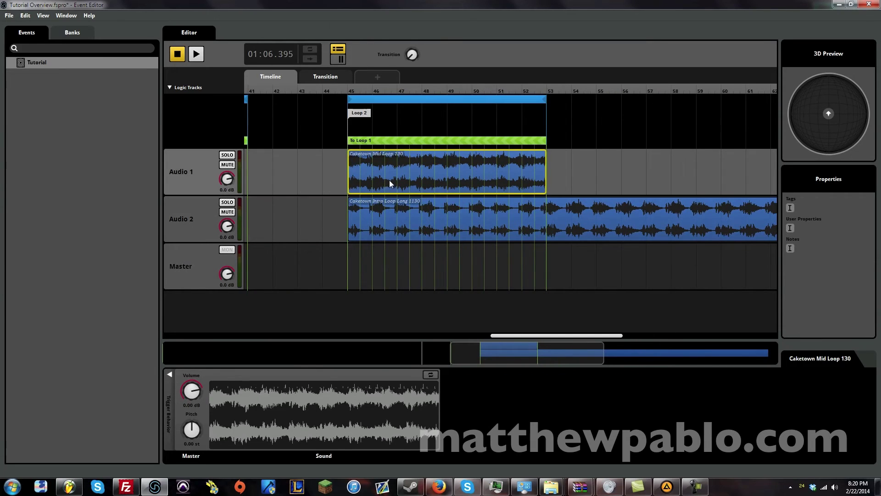
{"action": "right_click", "coordinate": [390, 180]}
{"action": "left_click", "coordinate": [393, 178]}
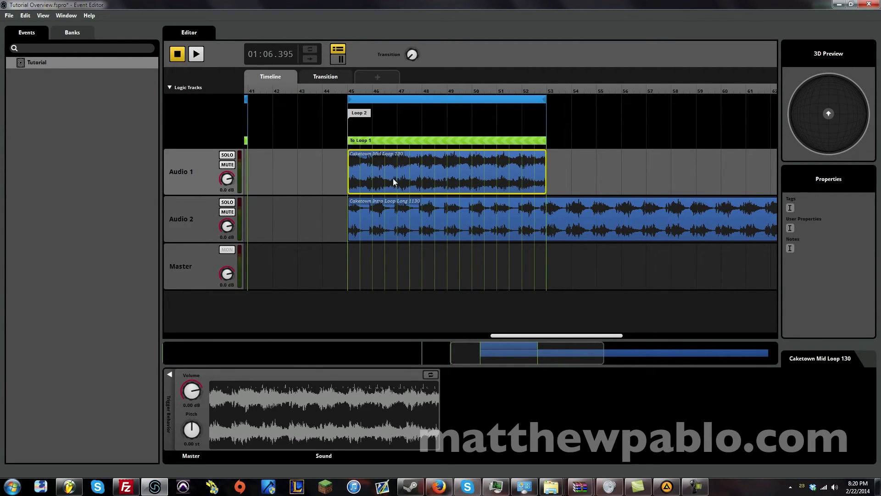
{"action": "right_click", "coordinate": [554, 174]}
{"action": "left_click", "coordinate": [580, 246]}
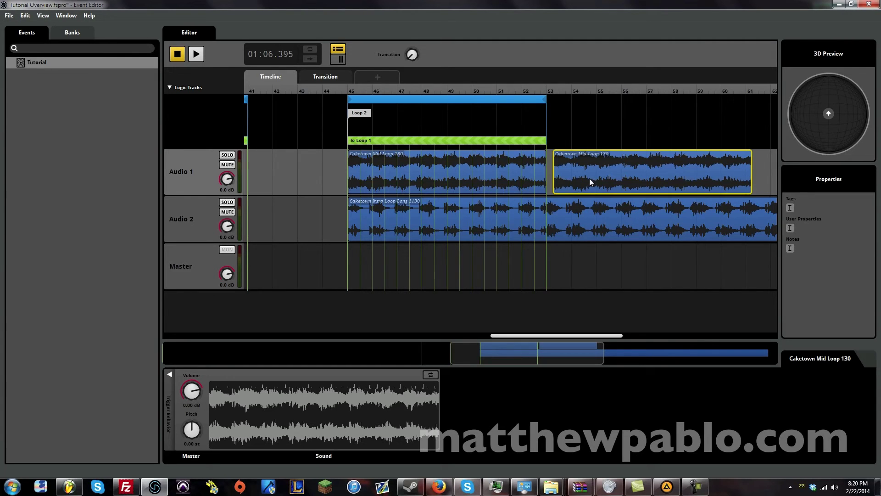
{"action": "left_click_drag", "start_coordinate": [590, 178], "coordinate": [582, 178]}
- Extend the Loop 2 loop region to bar 61, the end of the duplicated clip, and delete the To Loop 1 transition region
{"action": "left_click_drag", "start_coordinate": [548, 97], "coordinate": [737, 101]}
{"action": "left_click", "coordinate": [361, 139]}
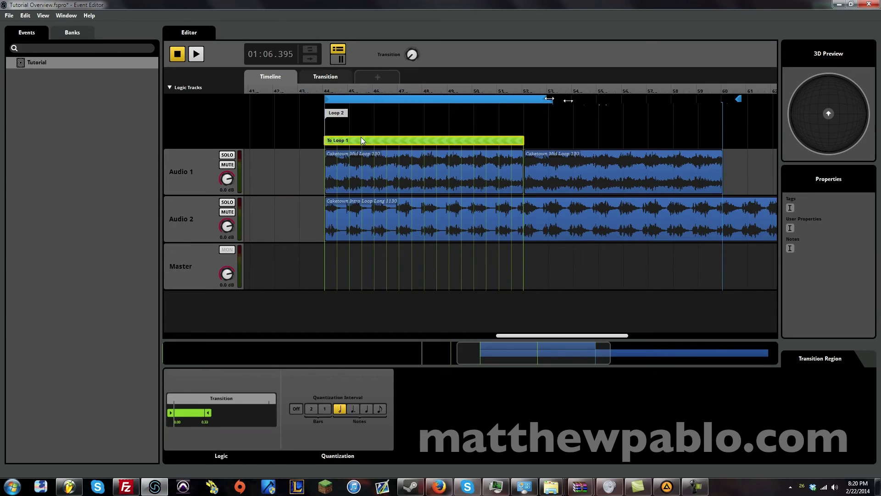
{"action": "key", "text": "Delete"}
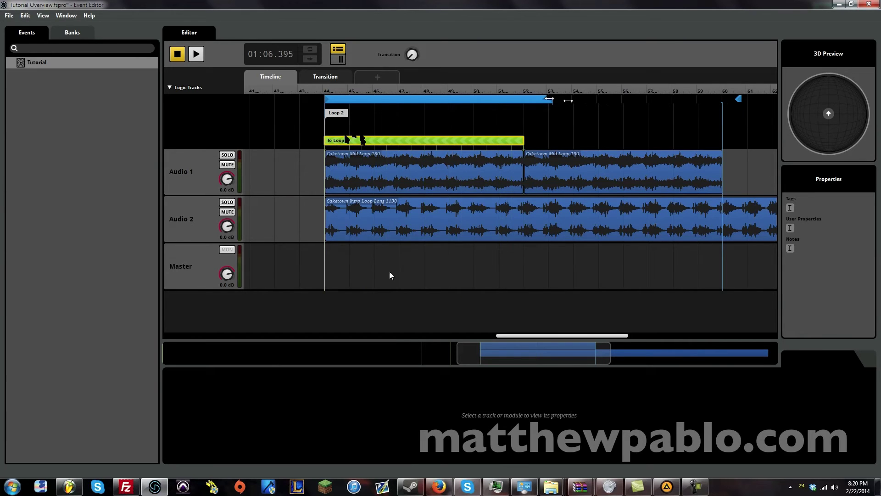
- Audition the layered loops from about bar 58 and from bar 46, then stop playback
{"action": "left_click_drag", "start_coordinate": [513, 360], "coordinate": [520, 359]}
{"action": "left_click", "coordinate": [492, 89]}
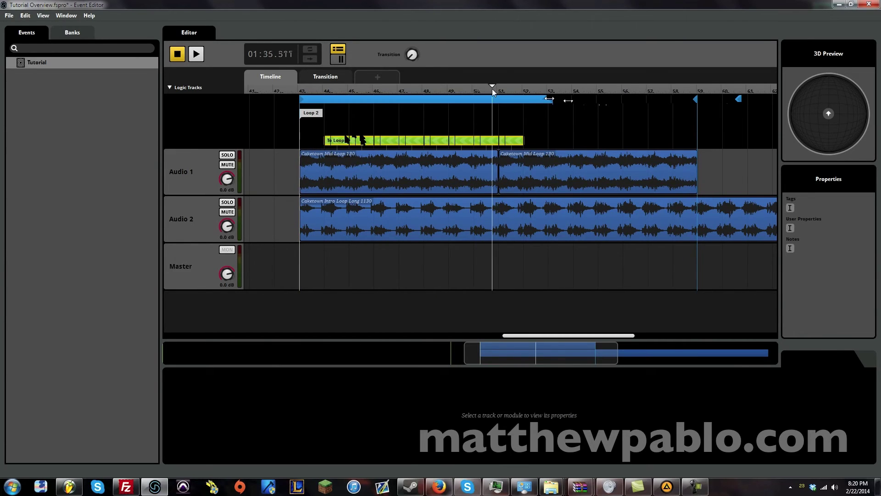
{"action": "left_click", "coordinate": [637, 91]}
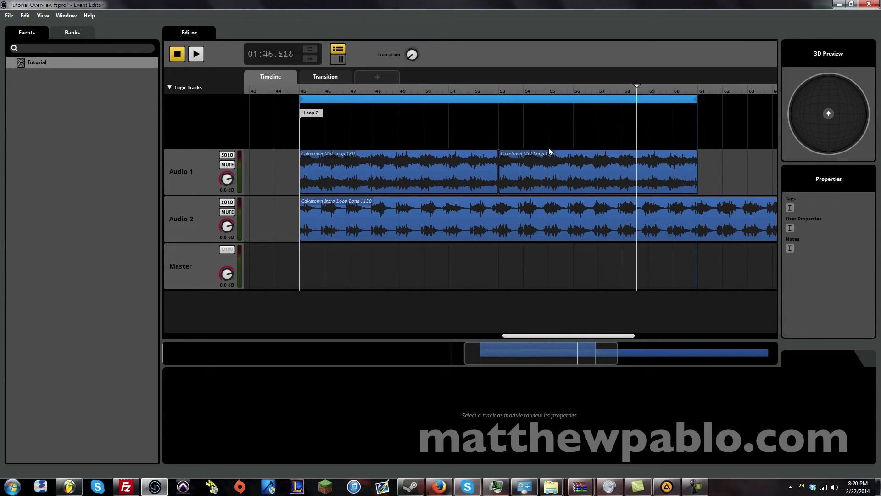
{"action": "key", "text": "space"}
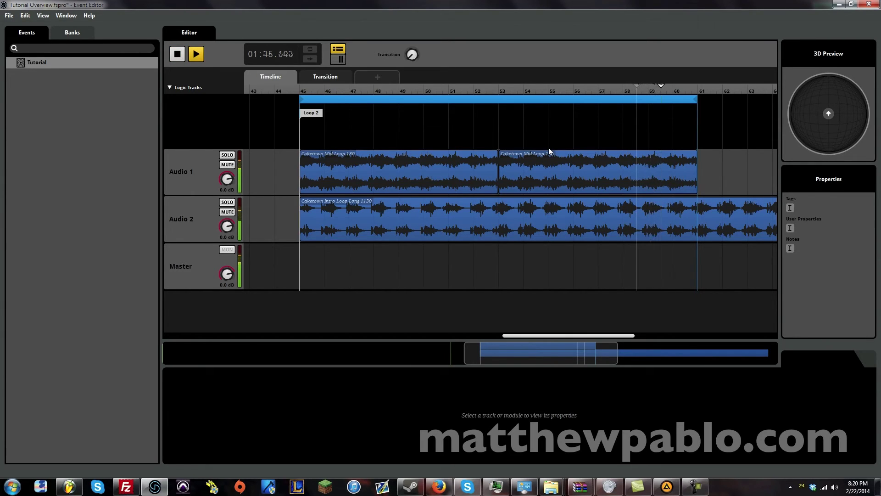
{"action": "left_click", "coordinate": [323, 90]}
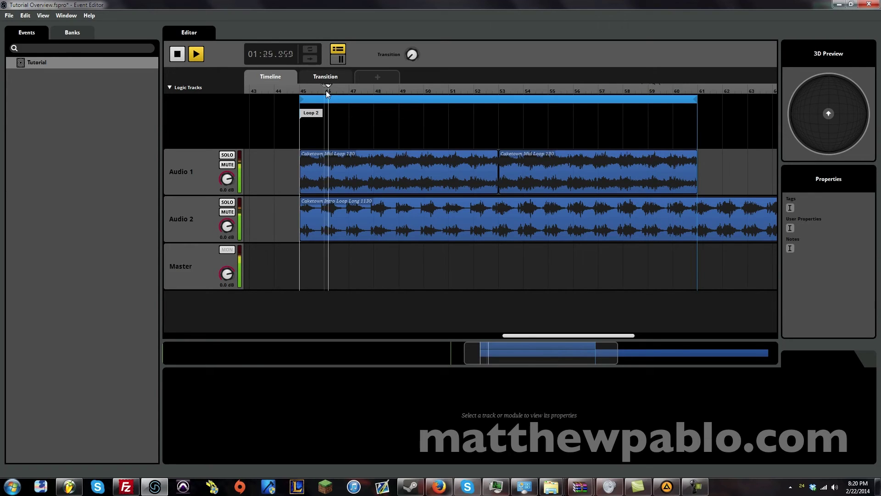
{"action": "key", "text": "space"}
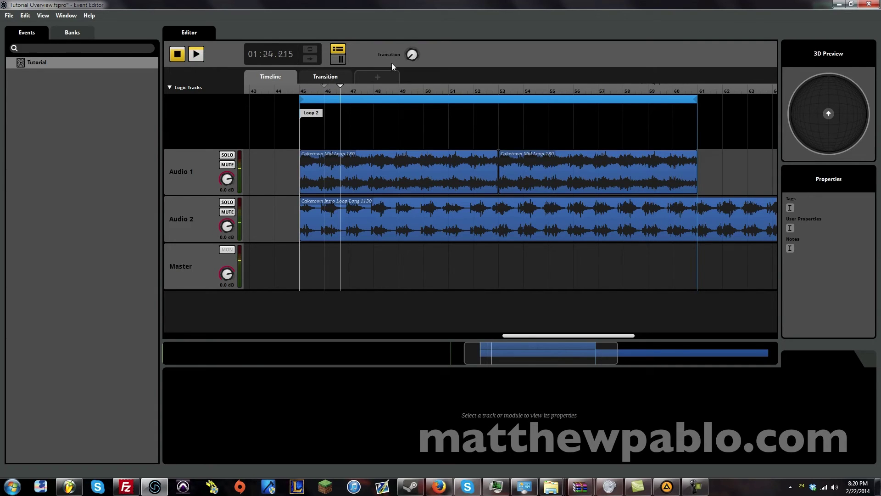
- Delete the Transition parameter from the event
{"action": "left_click", "coordinate": [342, 75]}
{"action": "right_click", "coordinate": [342, 74]}
{"action": "left_click", "coordinate": [362, 106]}
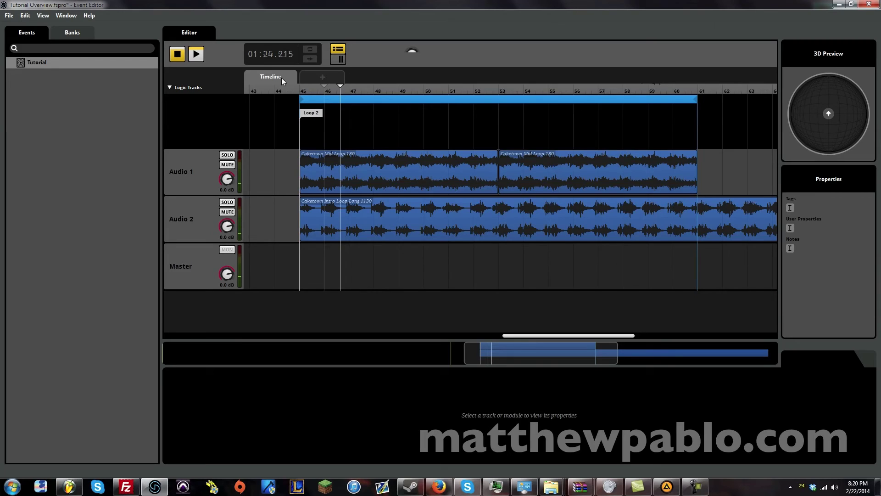
- Add an event parameter named Intensity level with a range of 0 to 1
{"action": "left_click", "coordinate": [325, 79]}
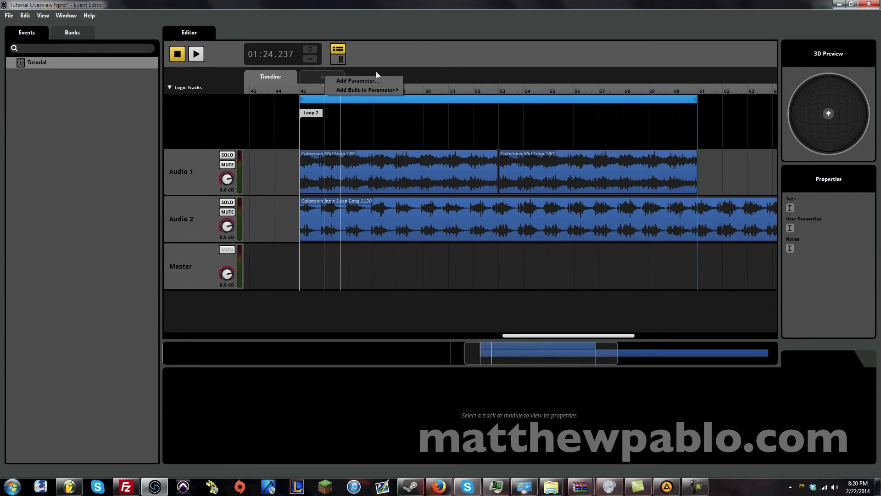
{"action": "left_click", "coordinate": [378, 50]}
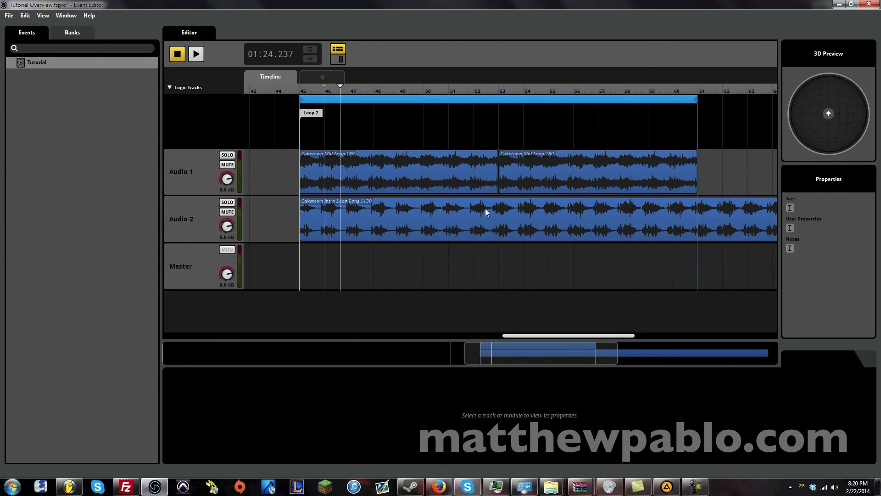
{"action": "left_click", "coordinate": [321, 77]}
{"action": "left_click", "coordinate": [340, 82]}
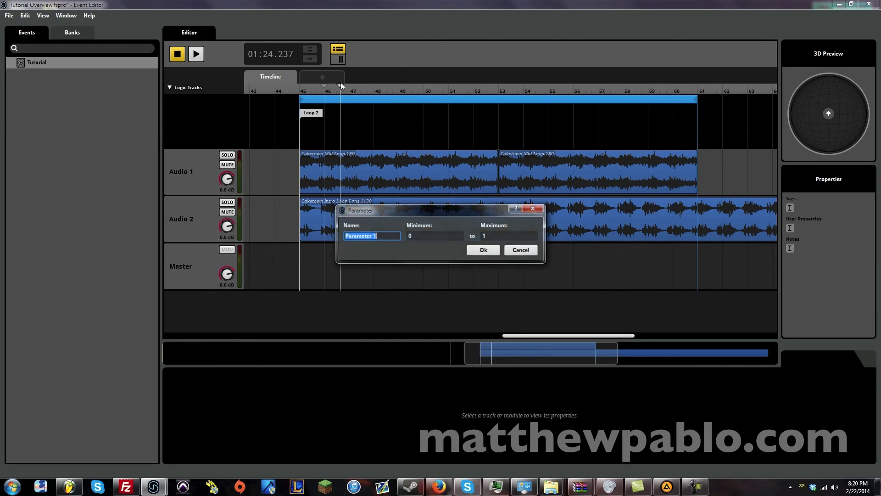
{"action": "type", "text": "Inten"}
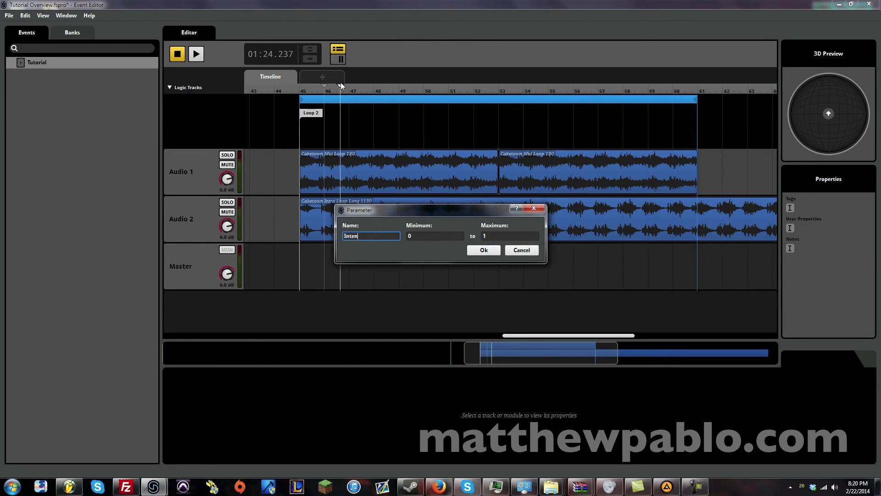
{"action": "type", "text": "sity level"}
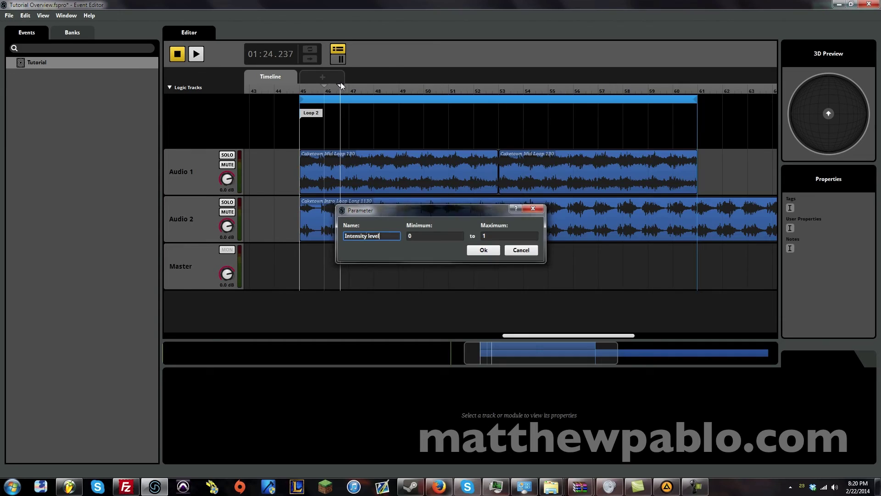
{"action": "key", "text": "Return"}
- Swap the layers on the timeline, moving both Caketown Mid Loop clips to Audio 2 and the Caketown Intro Loop clip to Audio 1
{"action": "left_click", "coordinate": [278, 76]}
{"action": "left_click", "coordinate": [328, 177]}
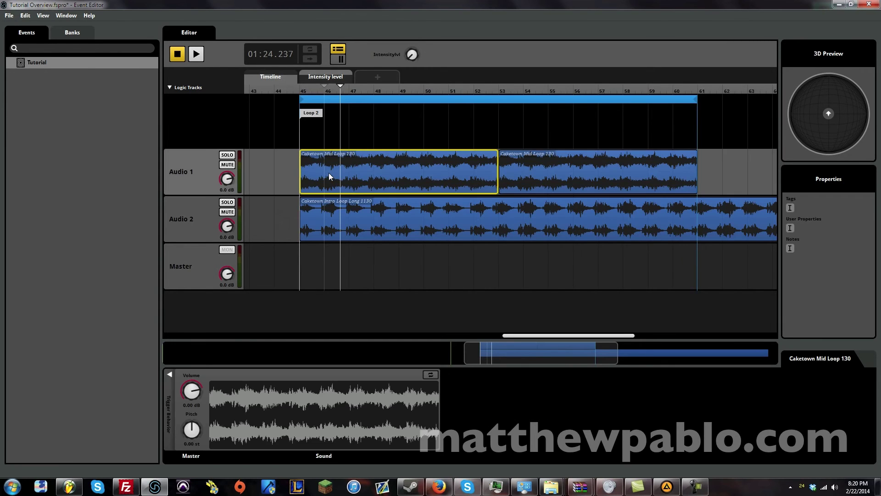
{"action": "left_click_drag", "start_coordinate": [329, 177], "coordinate": [348, 213]}
{"action": "left_click_drag", "start_coordinate": [526, 172], "coordinate": [525, 215]}
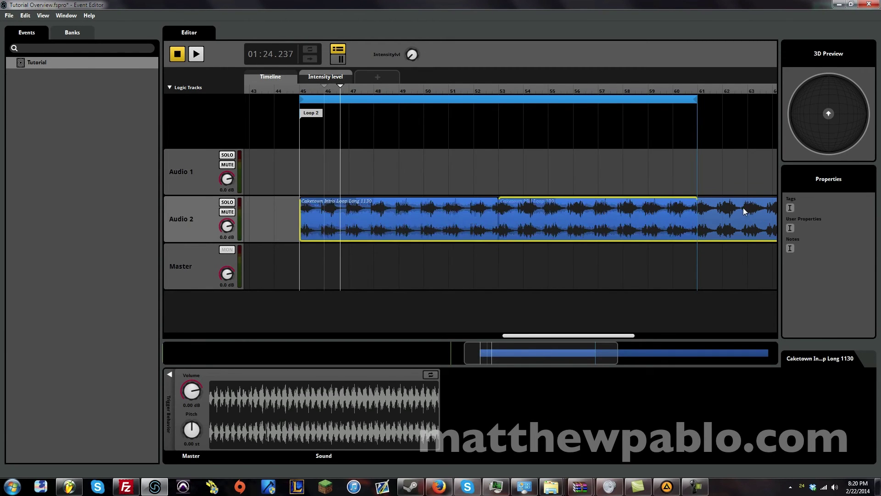
{"action": "left_click_drag", "start_coordinate": [742, 208], "coordinate": [739, 178]}
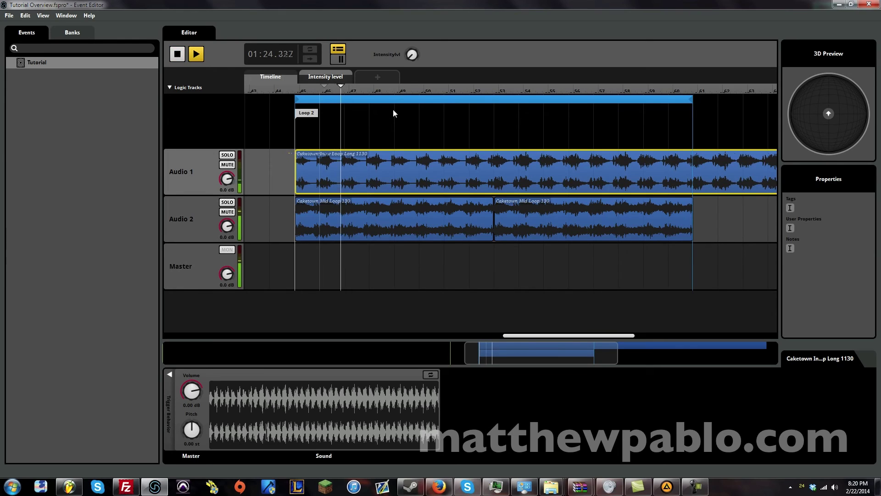
- Rename the Audio 1 track as Less Intense and the Audio 2 track as More Intense
{"action": "left_click", "coordinate": [191, 225]}
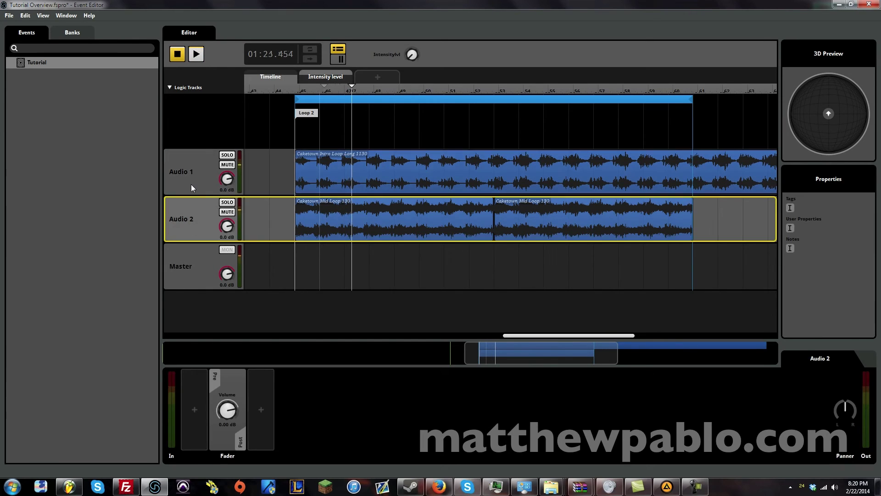
{"action": "left_click", "coordinate": [191, 181]}
{"action": "double_click", "coordinate": [189, 175]}
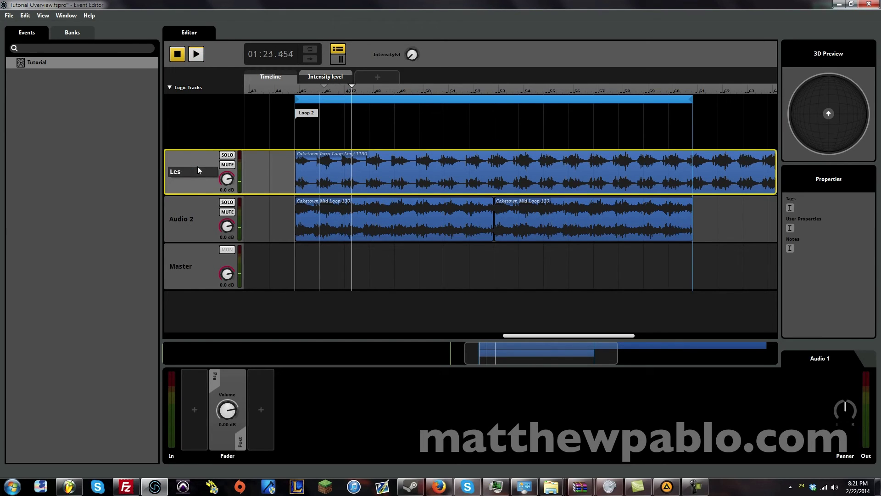
{"action": "type", "text": "Less Intense"}
{"action": "left_click", "coordinate": [188, 228]}
{"action": "double_click", "coordinate": [189, 219]}
{"action": "type", "text": "Mopr"}
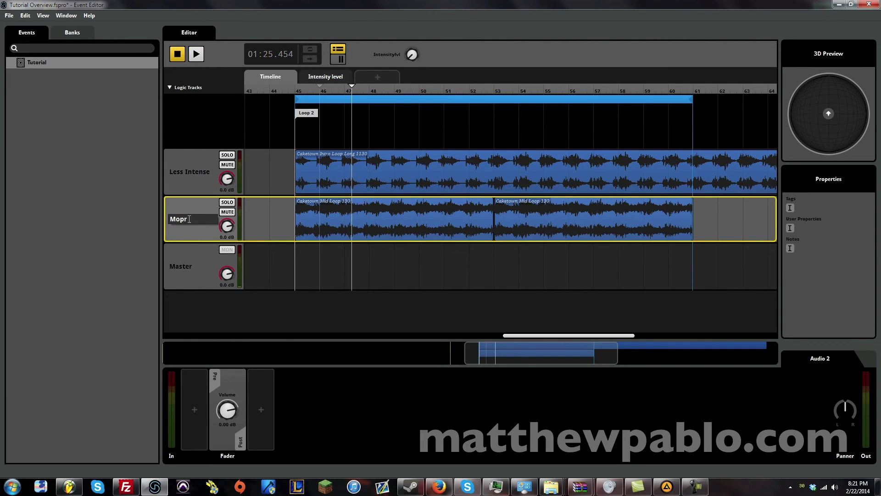
{"action": "type", "text": " Intense"}
{"action": "key", "text": "Return"}
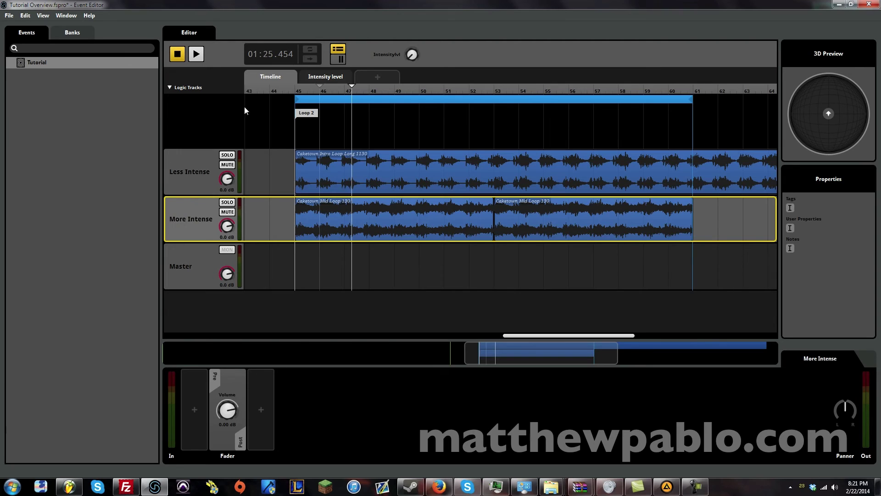
- Add volume automation for the Less Intense and More Intense tracks on the Intensity level parameter
{"action": "left_click", "coordinate": [339, 73]}
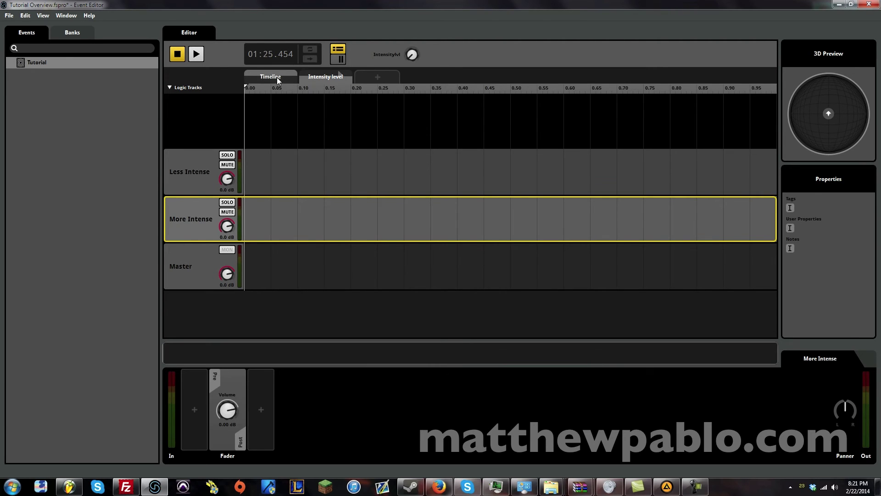
{"action": "left_click", "coordinate": [276, 78]}
{"action": "left_click", "coordinate": [319, 79]}
{"action": "left_click", "coordinate": [269, 76]}
{"action": "left_click", "coordinate": [320, 77]}
{"action": "right_click", "coordinate": [232, 185]}
{"action": "left_click", "coordinate": [233, 186]}
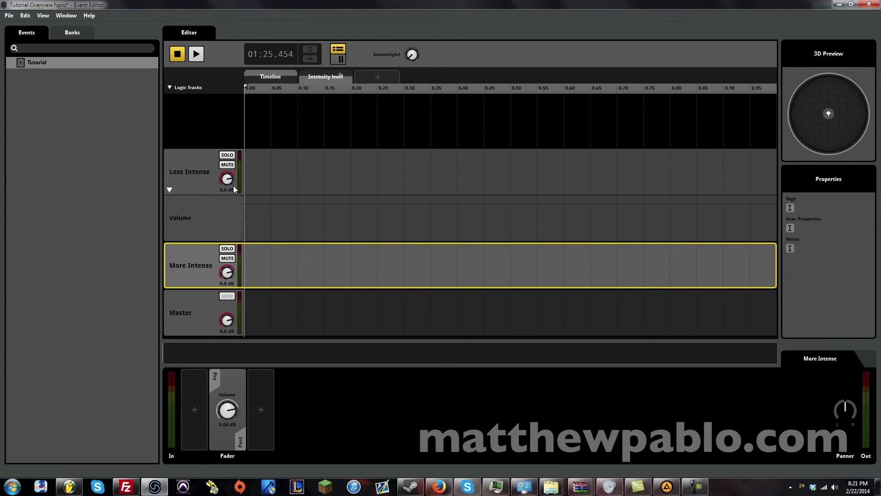
{"action": "right_click", "coordinate": [228, 275]}
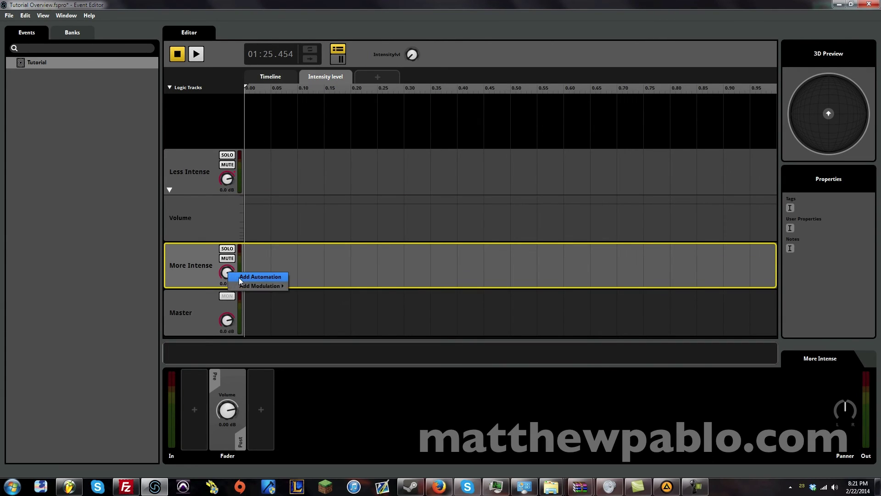
{"action": "left_click", "coordinate": [239, 277]}
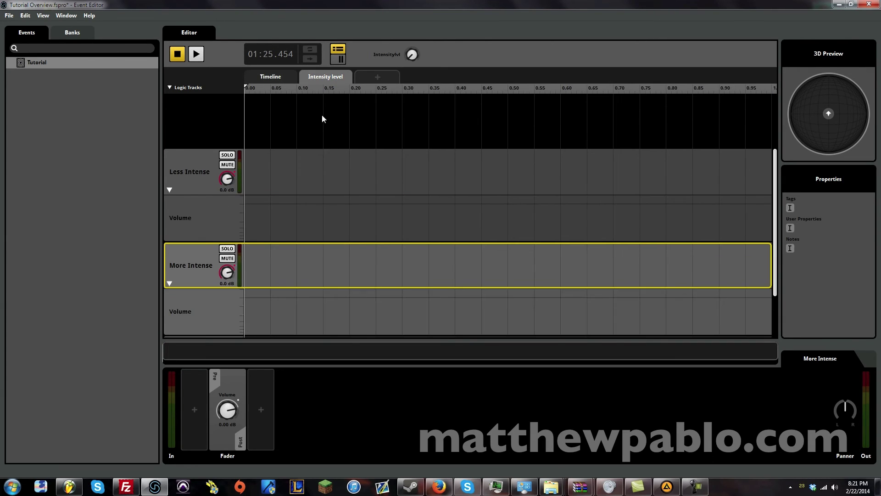
- Automate a crossfade across Intensity level 0 to 1: Less Intense from 0 dB to -oo dB, More Intense from -oo dB to 0 dB
{"action": "left_click", "coordinate": [248, 205]}
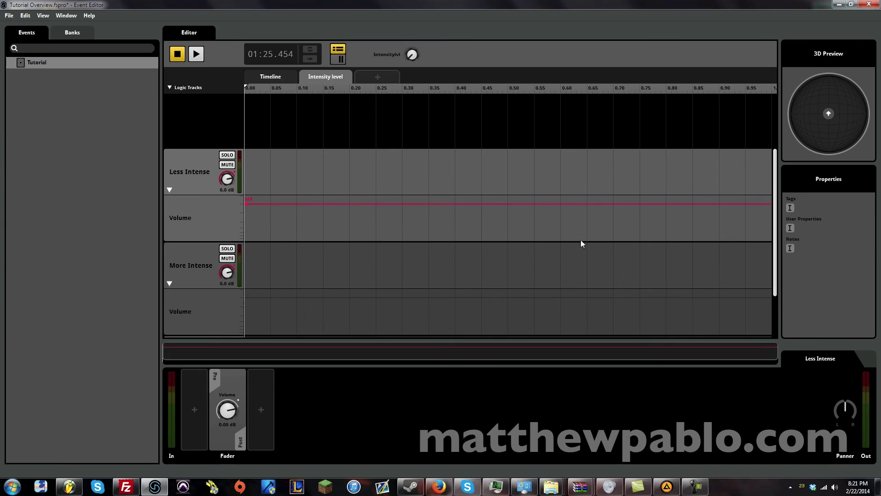
{"action": "left_click", "coordinate": [249, 298]}
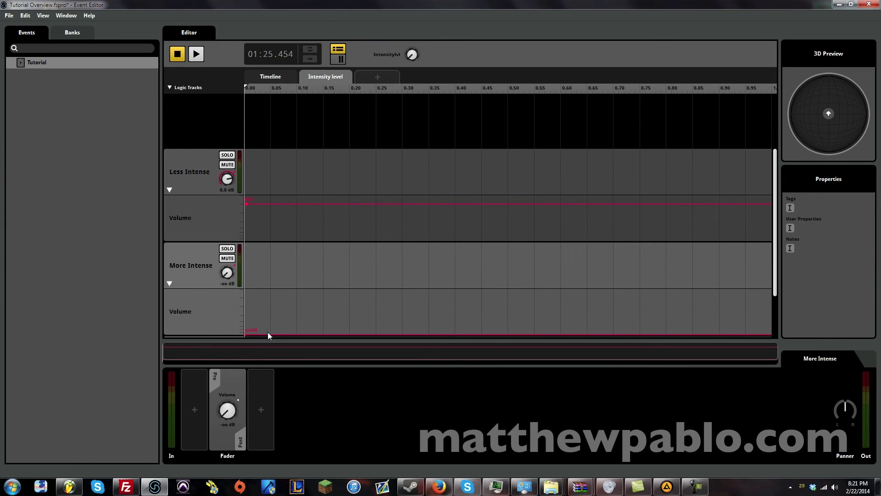
{"action": "left_click", "coordinate": [439, 335]}
{"action": "left_click_drag", "start_coordinate": [724, 334], "coordinate": [771, 299]}
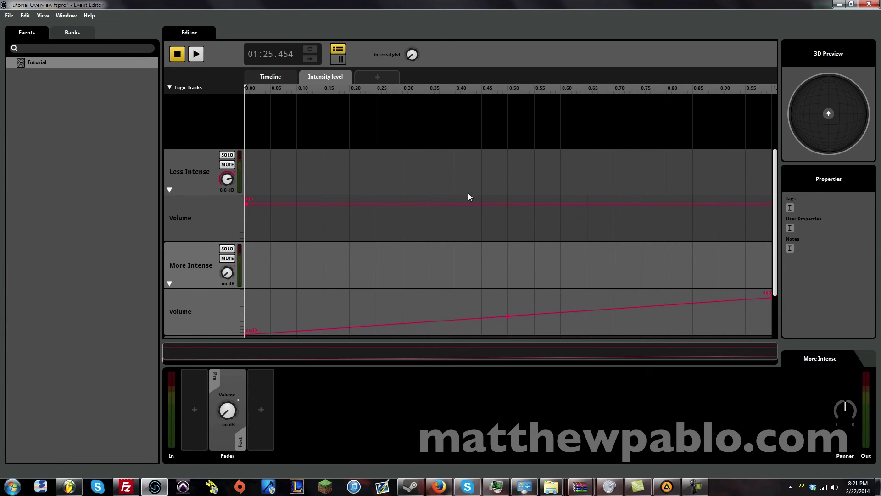
{"action": "left_click_drag", "start_coordinate": [771, 204], "coordinate": [771, 240]}
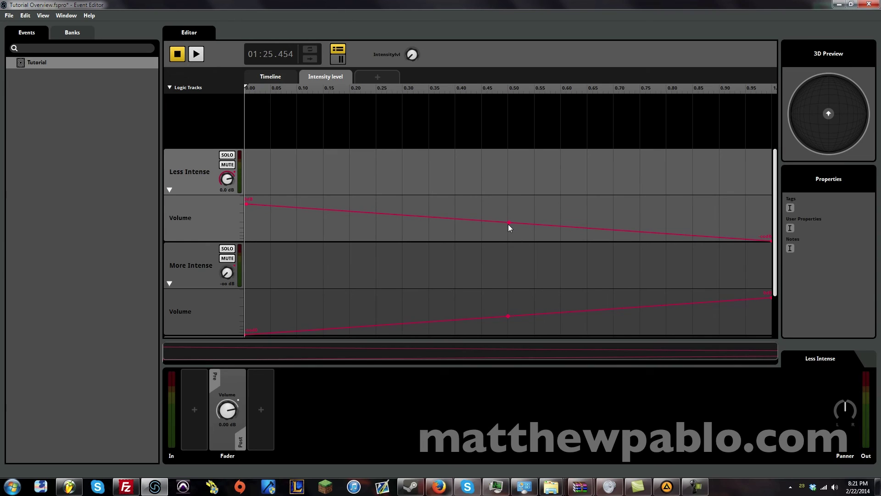
- Bend both volume automation curves upward at their midpoints near Intensity level 0.50
{"action": "left_click_drag", "start_coordinate": [508, 223], "coordinate": [509, 220]}
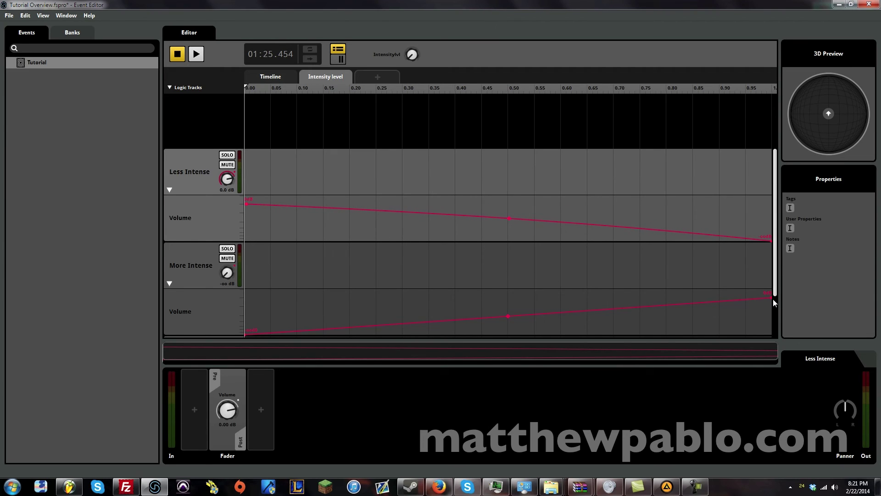
{"action": "left_click", "coordinate": [205, 276]}
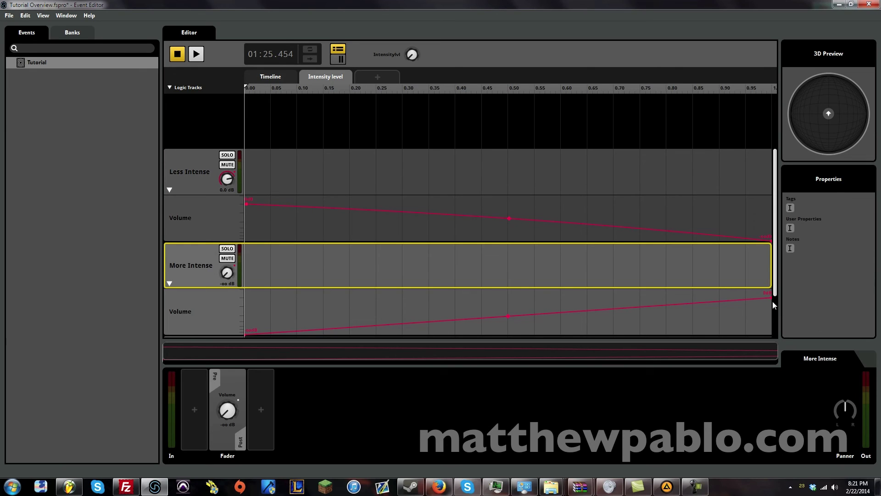
{"action": "left_click_drag", "start_coordinate": [400, 63], "coordinate": [354, 190]}
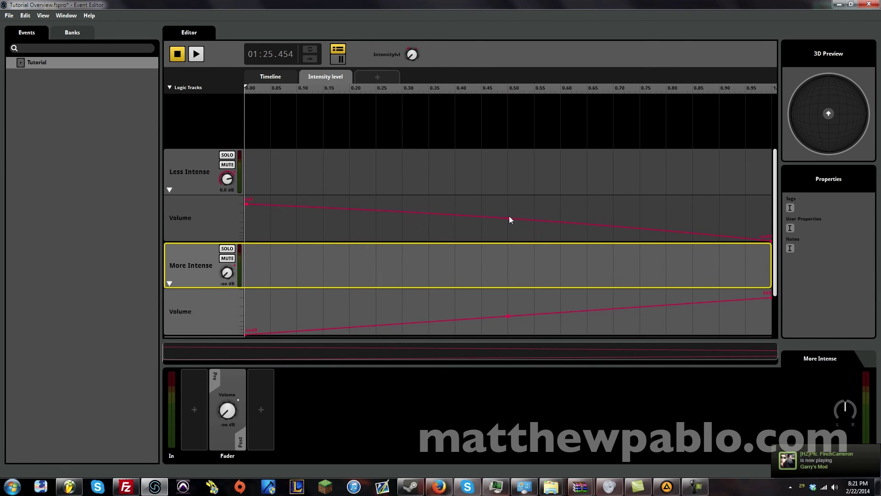
{"action": "left_click_drag", "start_coordinate": [508, 217], "coordinate": [510, 209]}
{"action": "left_click_drag", "start_coordinate": [508, 316], "coordinate": [506, 302]}
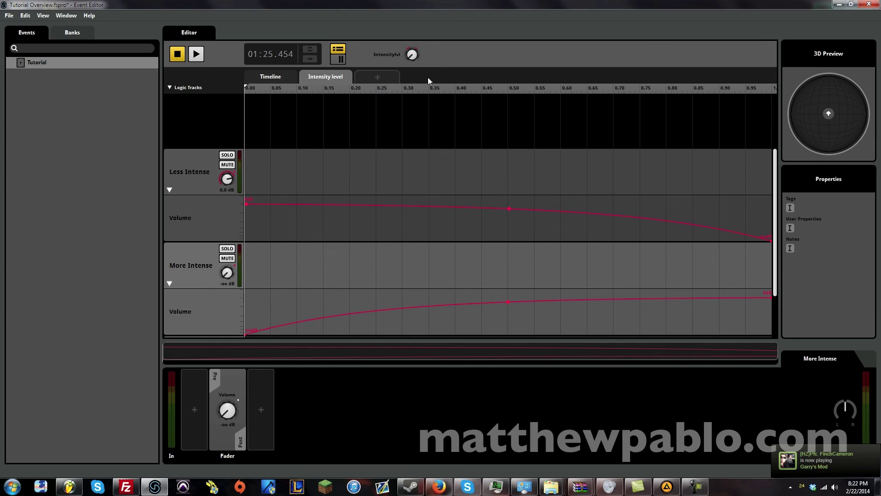
- Sweep Intensity level to about 0.58 to compare the volumes of both tracks, and return it to 0
{"action": "left_click_drag", "start_coordinate": [246, 87], "coordinate": [556, 87]}
{"action": "left_click", "coordinate": [200, 168]}
{"action": "left_click", "coordinate": [194, 271]}
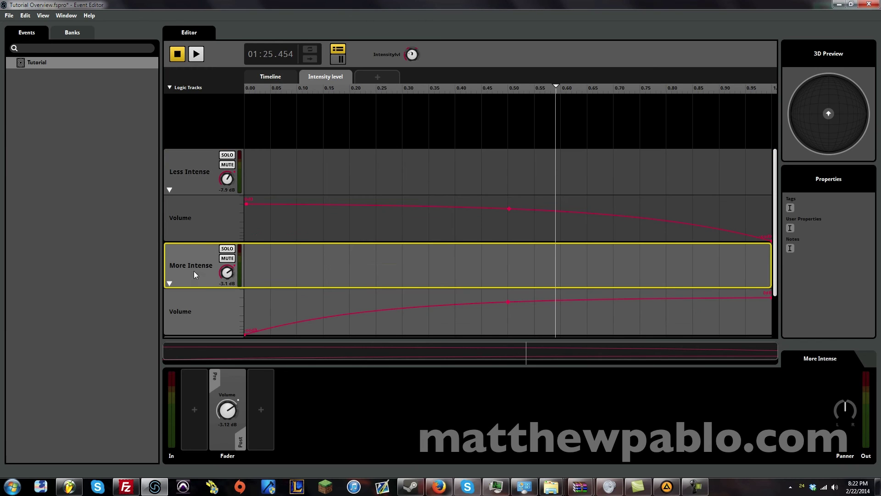
{"action": "left_click_drag", "start_coordinate": [407, 50], "coordinate": [276, 189]}
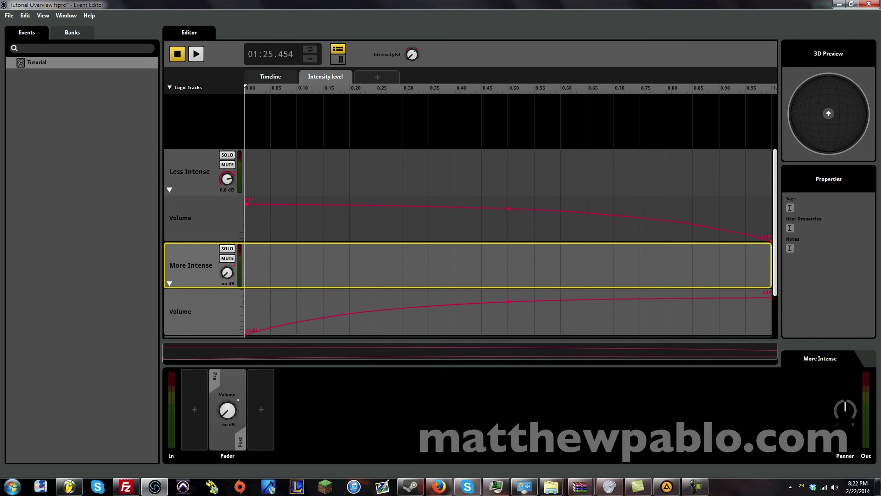
- Play the timeline from the start of Loop 2 and sweep Intensity level between 0 and 1 to hear the crossfade
{"action": "left_click", "coordinate": [268, 77]}
{"action": "left_click_drag", "start_coordinate": [359, 89], "coordinate": [298, 92]}
{"action": "key", "text": "space"}
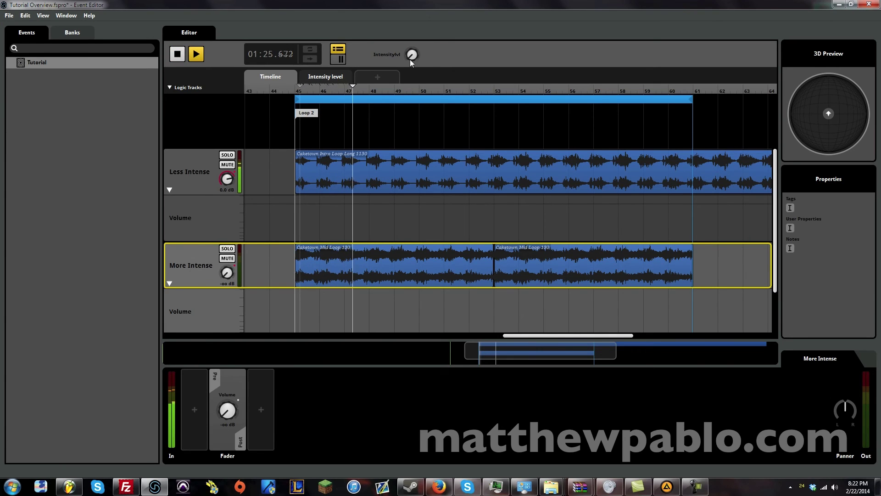
{"action": "mouse_move", "coordinate": [412, 56]}
{"action": "left_mouse_down"}
{"action": "mouse_move", "coordinate": [414, 69]}
{"action": "mouse_move", "coordinate": [413, 45]}
{"action": "left_mouse_up"}
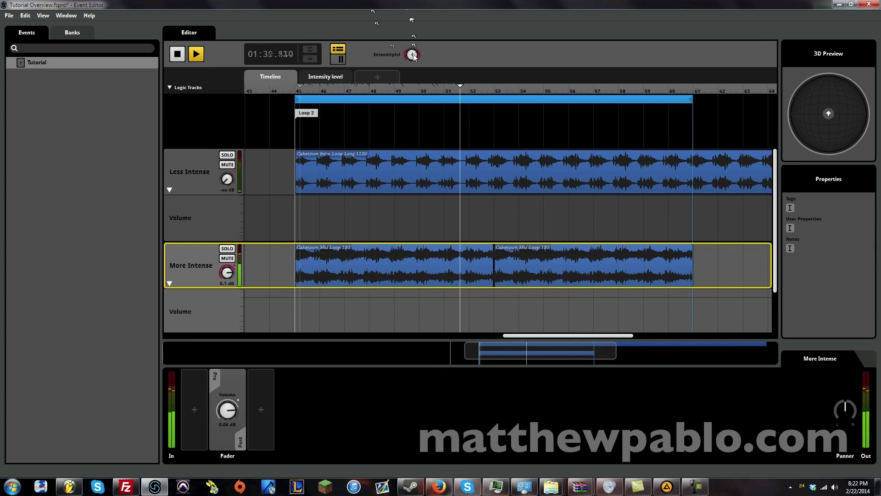
{"action": "left_click_drag", "start_coordinate": [413, 54], "coordinate": [414, 92]}
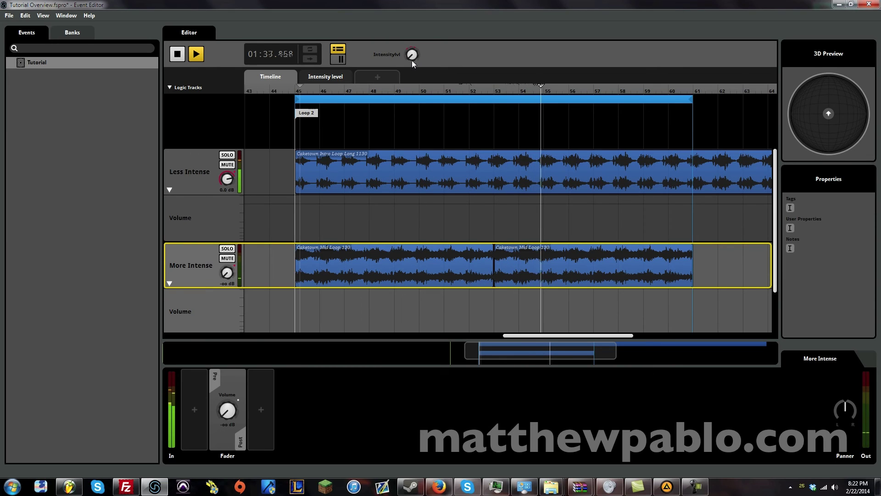
{"action": "mouse_move", "coordinate": [412, 60]}
{"action": "left_mouse_down"}
{"action": "mouse_move", "coordinate": [403, 35]}
{"action": "mouse_move", "coordinate": [414, 42]}
{"action": "left_mouse_up"}
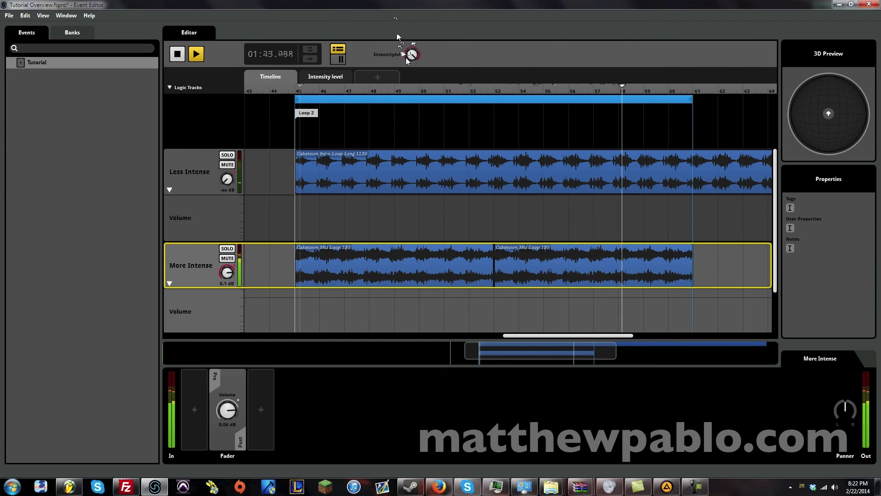
- Show the Intensity level automation curves, lower Intensity level from maximum to 0 during playback, and stop playback
{"action": "left_click", "coordinate": [325, 76]}
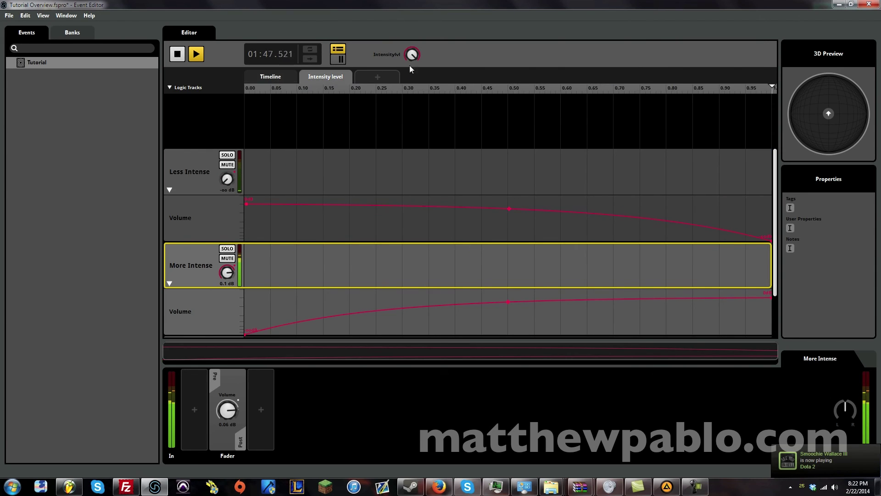
{"action": "left_click_drag", "start_coordinate": [412, 54], "coordinate": [412, 152]}
{"action": "key", "text": "space"}
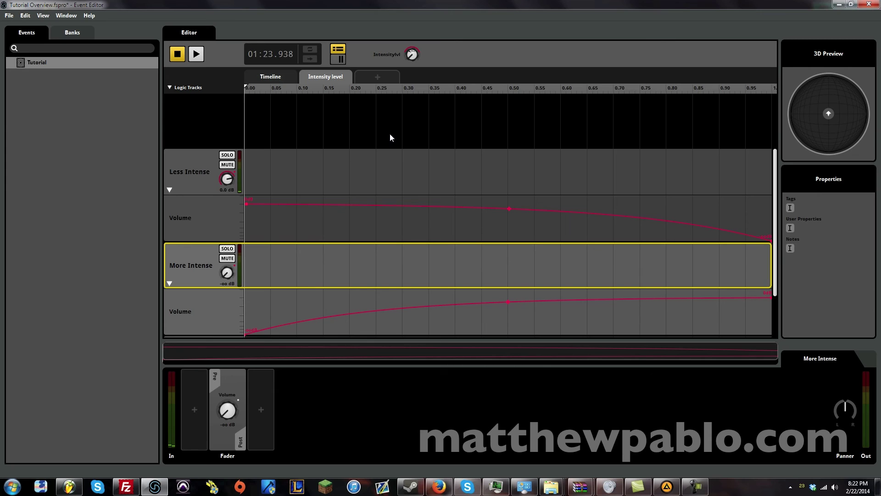
- Select the Less Intense track on the timeline and mute the More Intense track
{"action": "left_click", "coordinate": [232, 170]}
{"action": "left_click", "coordinate": [268, 78]}
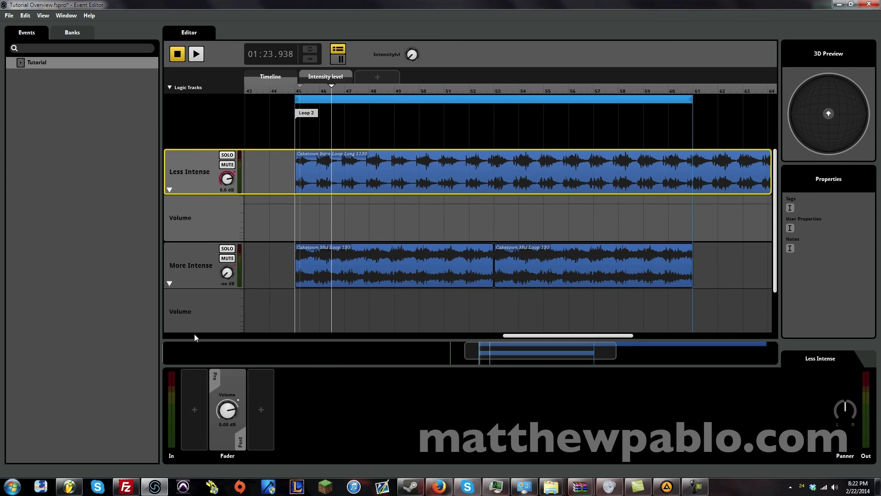
{"action": "left_click", "coordinate": [186, 266]}
{"action": "left_click", "coordinate": [186, 181]}
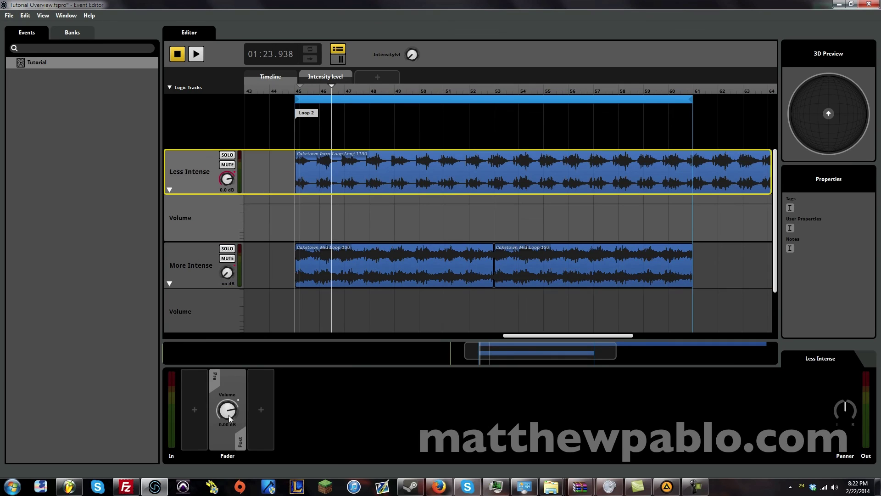
{"action": "left_click", "coordinate": [227, 258]}
- Add an FMOD Lowpass effect after the Less Intense track's fader and set its cutoff to 7.00 kHz during playback
{"action": "right_click", "coordinate": [265, 408]}
{"action": "mouse_move", "coordinate": [277, 418]}
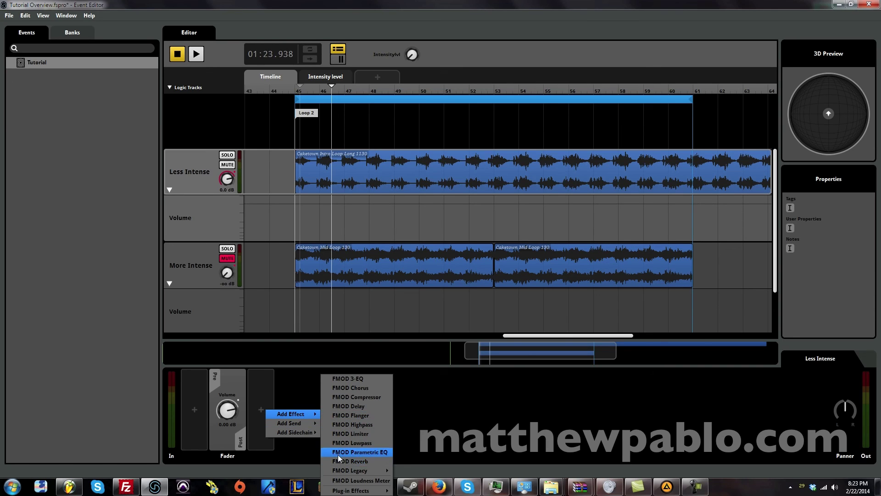
{"action": "left_click", "coordinate": [345, 442]}
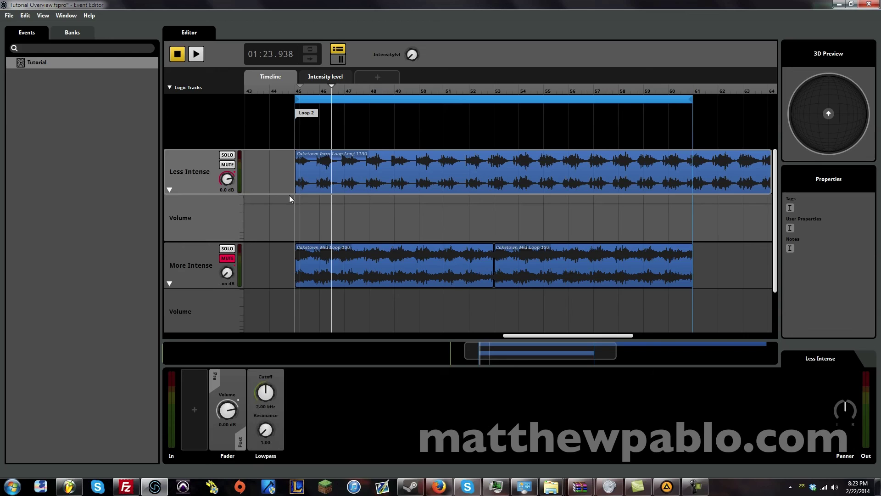
{"action": "left_click", "coordinate": [192, 60]}
{"action": "mouse_move", "coordinate": [266, 392]}
{"action": "left_mouse_down"}
{"action": "mouse_move", "coordinate": [266, 376]}
{"action": "mouse_move", "coordinate": [265, 418]}
{"action": "mouse_move", "coordinate": [265, 390]}
{"action": "left_mouse_up"}
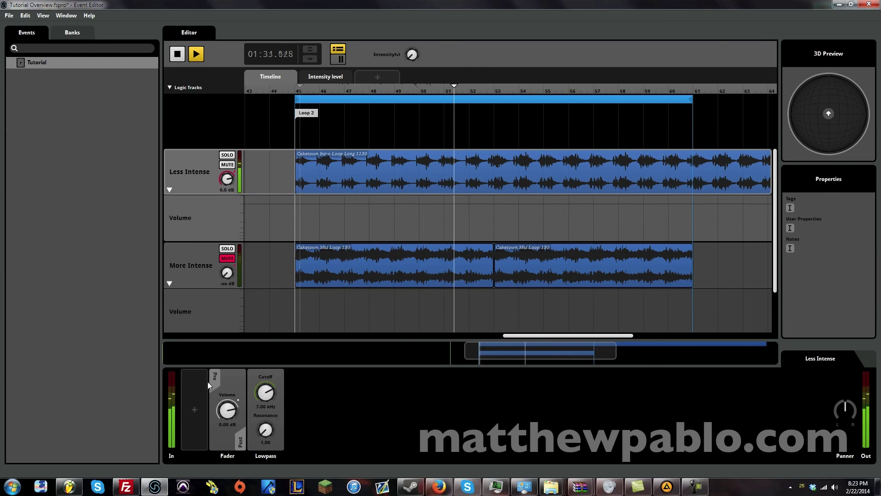
- Add an FMOD Reverb before the Less Intense fader, with wet level 1.00 dB and dry level -6.00 dB
{"action": "right_click", "coordinate": [197, 393]}
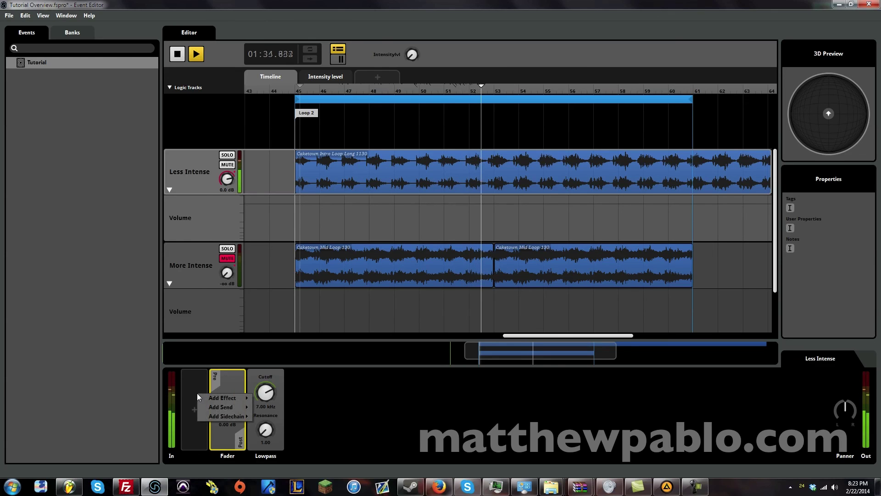
{"action": "mouse_move", "coordinate": [210, 399]}
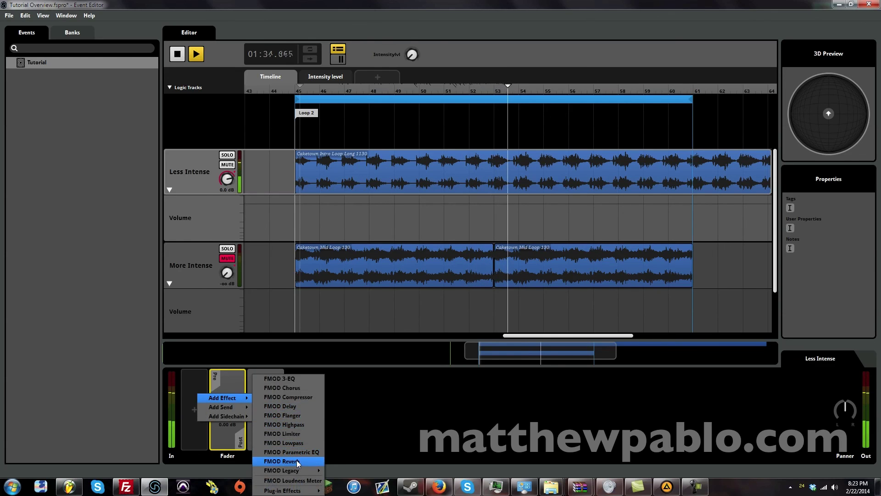
{"action": "left_click", "coordinate": [298, 461]}
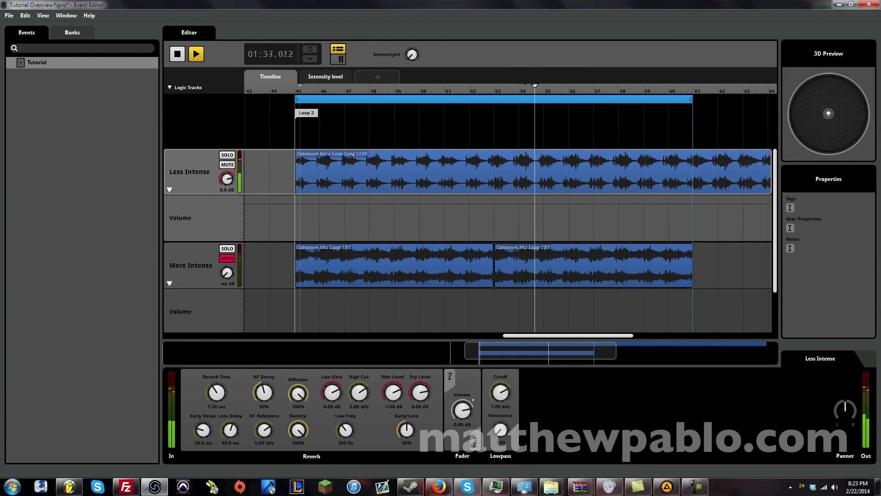
{"action": "left_click_drag", "start_coordinate": [391, 396], "coordinate": [390, 367]}
{"action": "left_click_drag", "start_coordinate": [420, 393], "coordinate": [393, 403]}
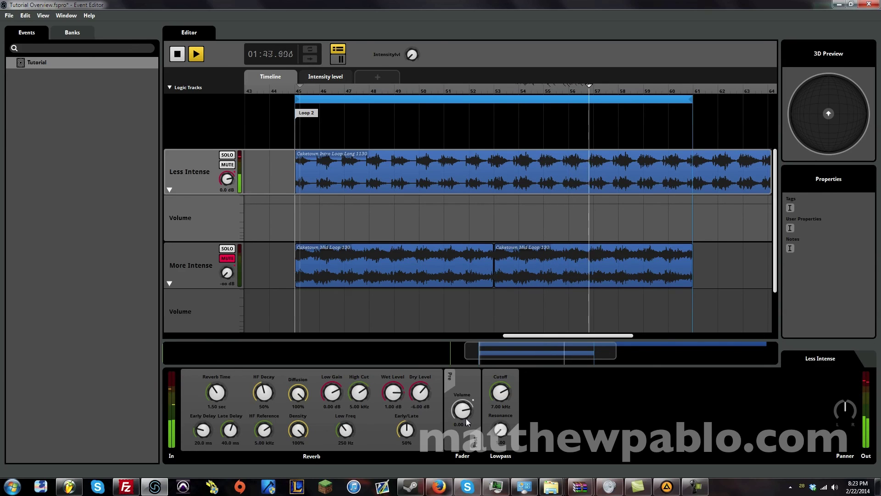
- Set the Lowpass cutoff to 6.50 kHz and delete the Reverb effect from the Less Intense track
{"action": "mouse_move", "coordinate": [500, 392]}
{"action": "left_mouse_down"}
{"action": "mouse_move", "coordinate": [500, 420]}
{"action": "mouse_move", "coordinate": [500, 387]}
{"action": "left_mouse_up"}
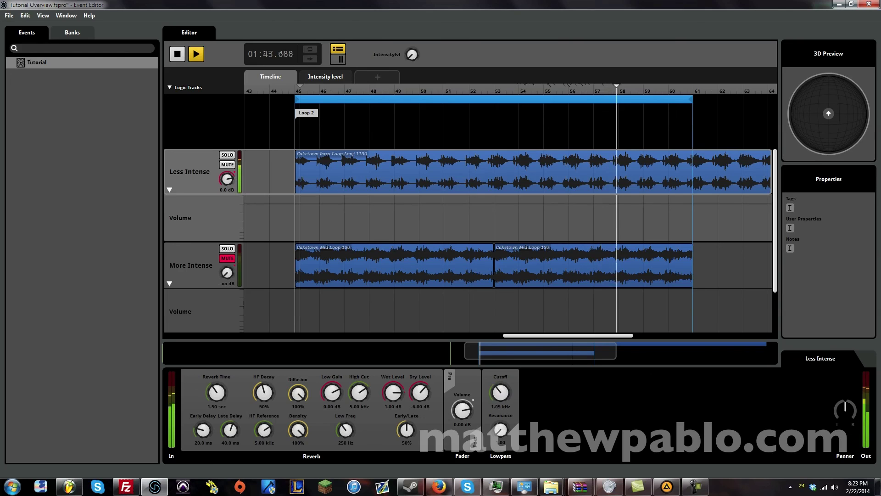
{"action": "right_click", "coordinate": [367, 415]}
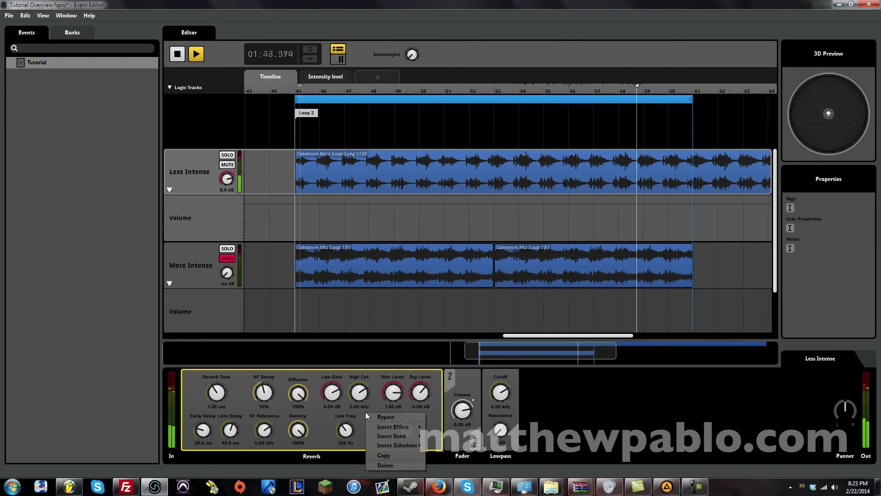
{"action": "left_click", "coordinate": [385, 465]}
{"action": "right_click", "coordinate": [260, 376]}
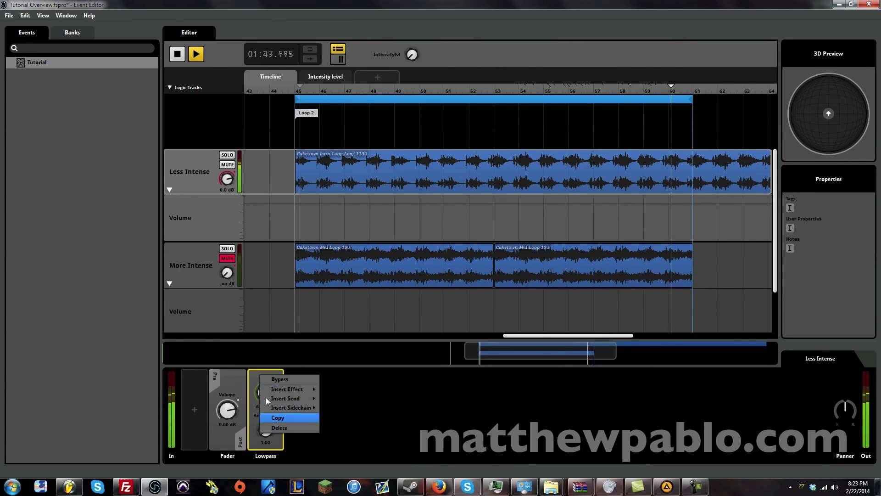
- Add automation for the Less Intense track's Lowpass cutoff on the Intensity level parameter
{"action": "left_click", "coordinate": [329, 76]}
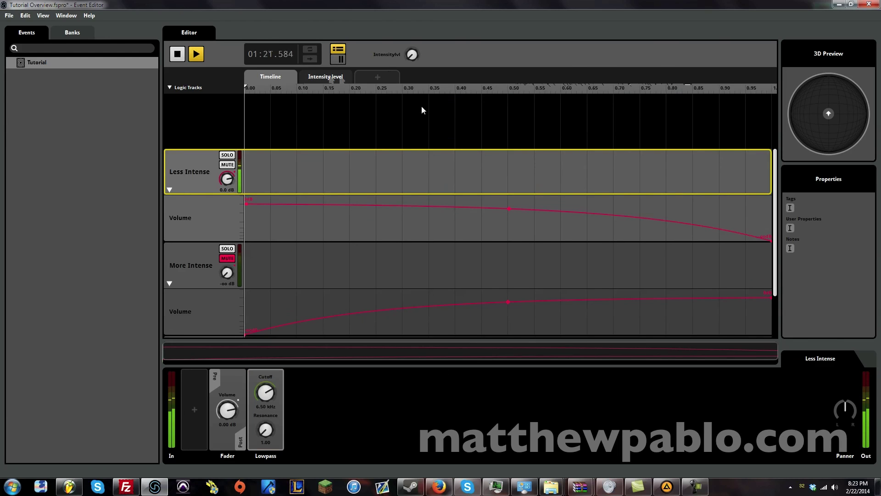
{"action": "right_click", "coordinate": [265, 395]}
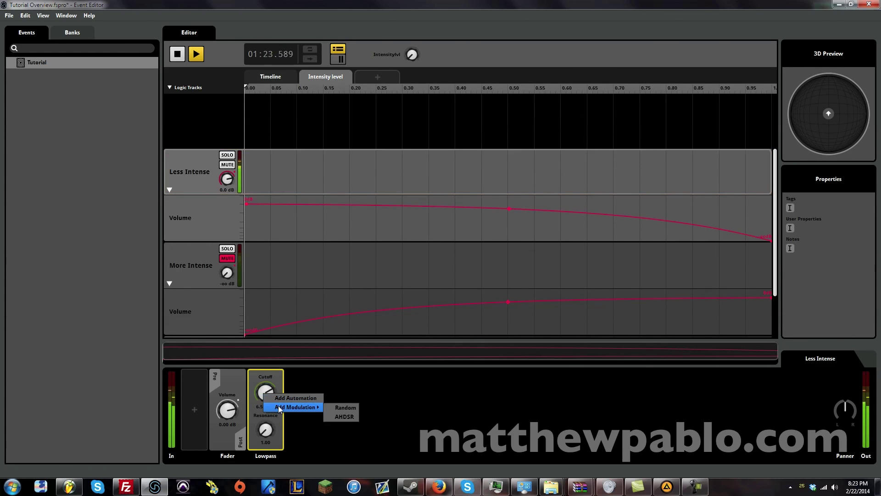
{"action": "left_click", "coordinate": [309, 398]}
- Sweep Intensity level during playback to hear the Less Intense track, return it to 0, and stop playback
{"action": "left_click_drag", "start_coordinate": [365, 88], "coordinate": [477, 88]}
{"action": "left_click_drag", "start_coordinate": [412, 55], "coordinate": [383, 1]}
{"action": "left_click_drag", "start_coordinate": [413, 55], "coordinate": [255, 112]}
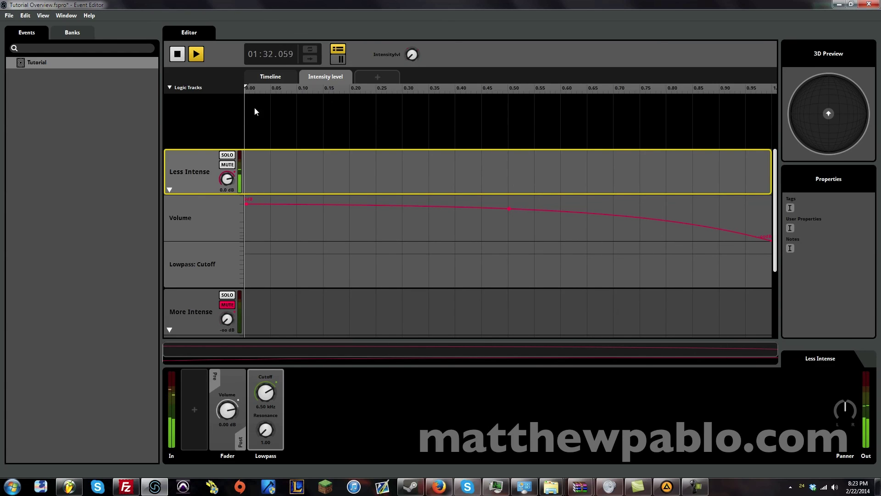
{"action": "left_click", "coordinate": [178, 54]}
- Examine the Loop 1 and Loop 2 regions and the To Loop 2 transition across the whole timeline
{"action": "left_click", "coordinate": [272, 78]}
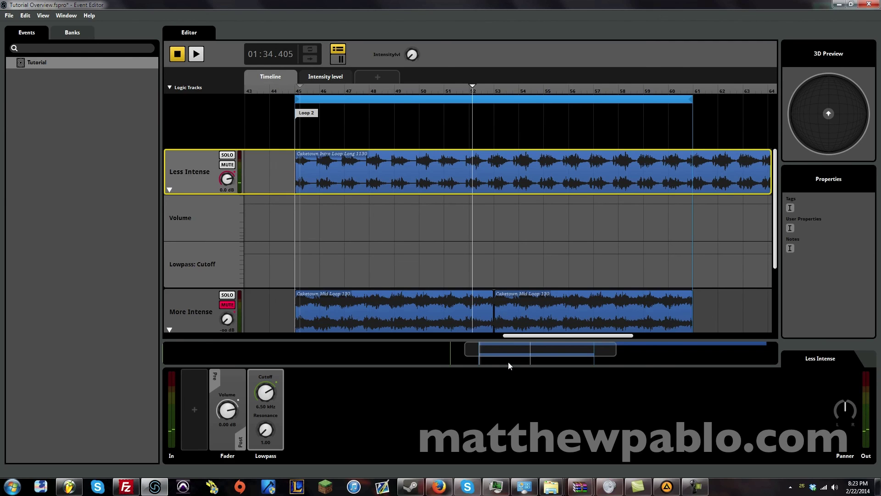
{"action": "left_click_drag", "start_coordinate": [499, 348], "coordinate": [142, 286]}
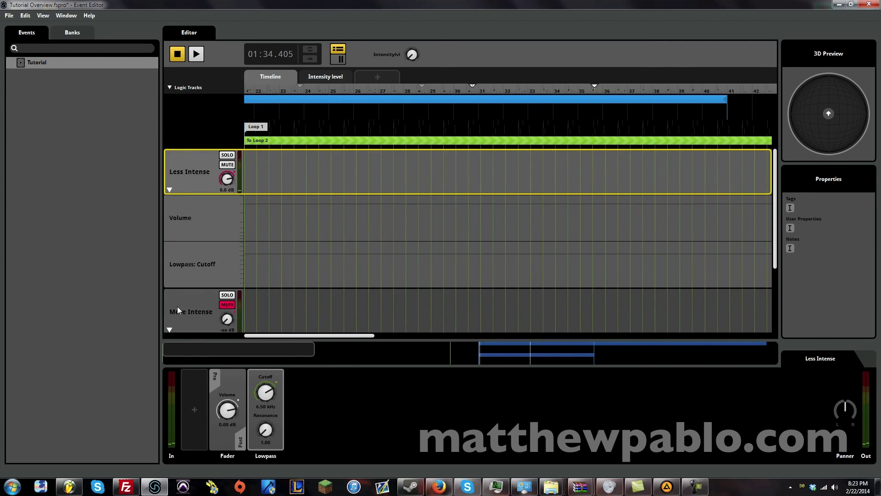
{"action": "left_click_drag", "start_coordinate": [270, 353], "coordinate": [321, 323]}
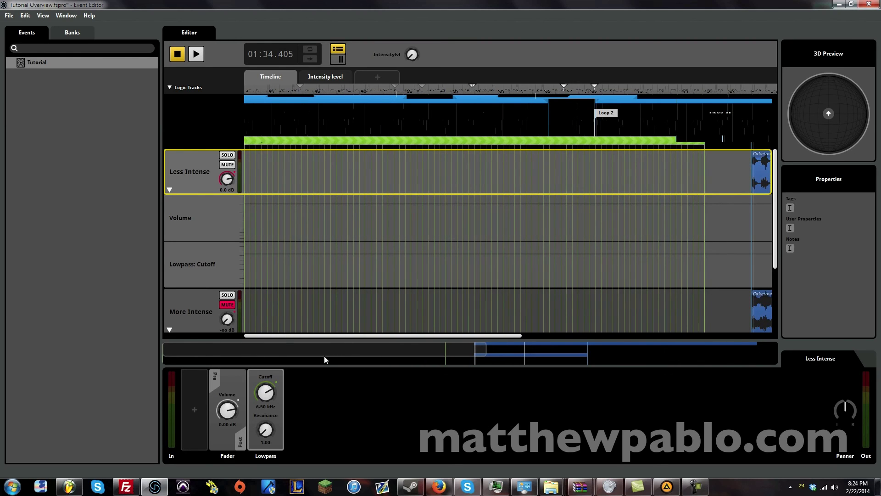
{"action": "left_click_drag", "start_coordinate": [294, 352], "coordinate": [231, 351]}
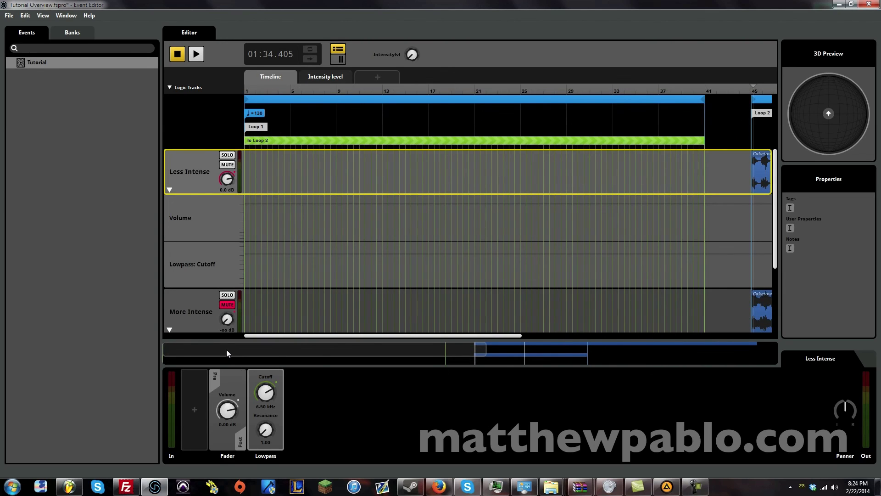
{"action": "left_click_drag", "start_coordinate": [227, 348], "coordinate": [185, 346]}
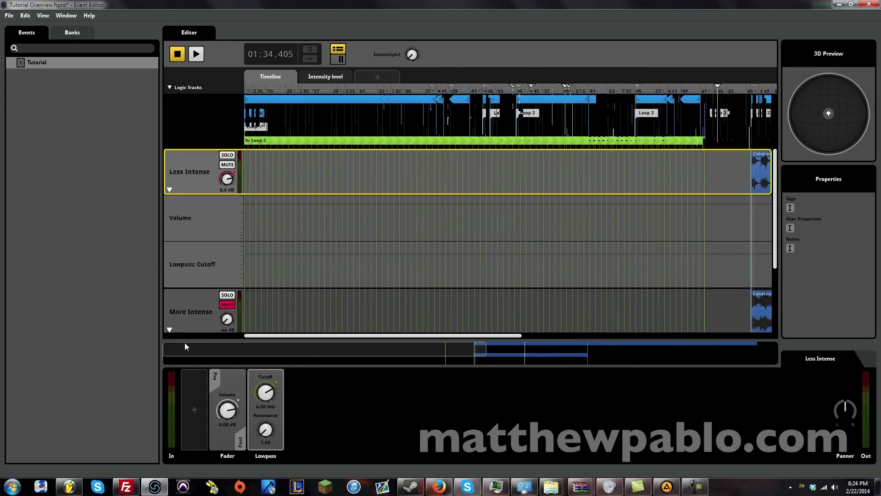
{"action": "left_click_drag", "start_coordinate": [488, 356], "coordinate": [654, 362]}
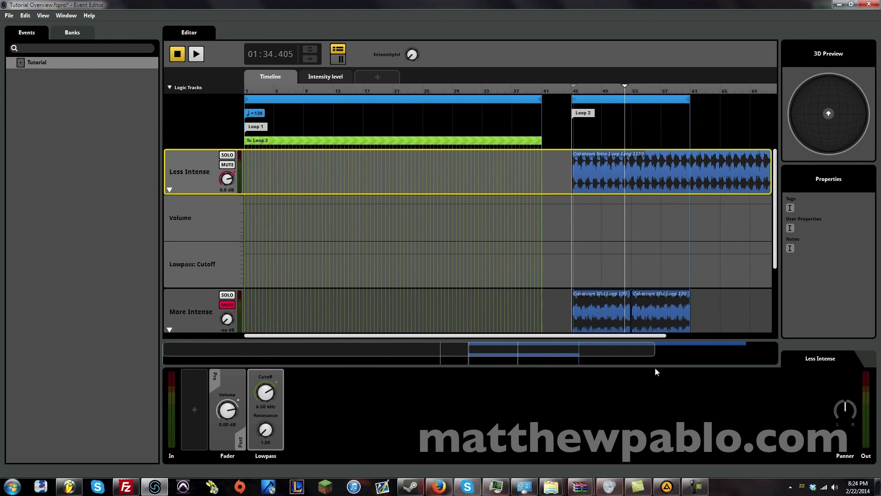
{"action": "left_click_drag", "start_coordinate": [650, 350], "coordinate": [595, 352]}
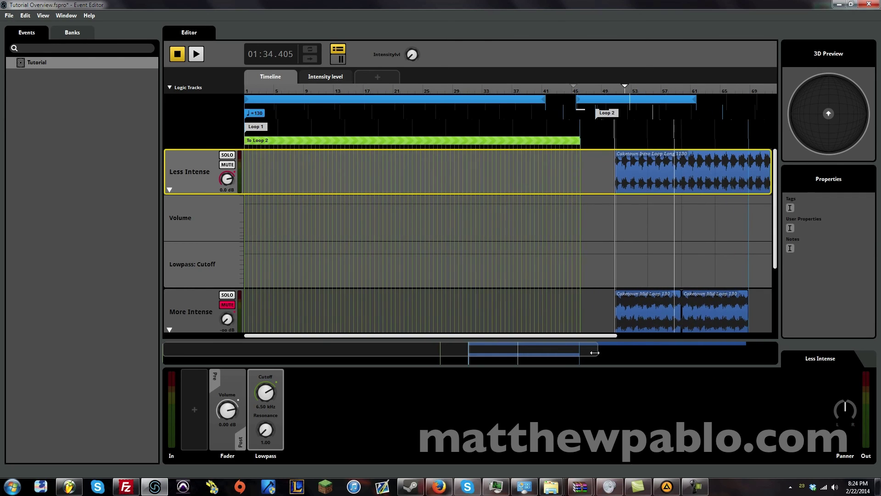